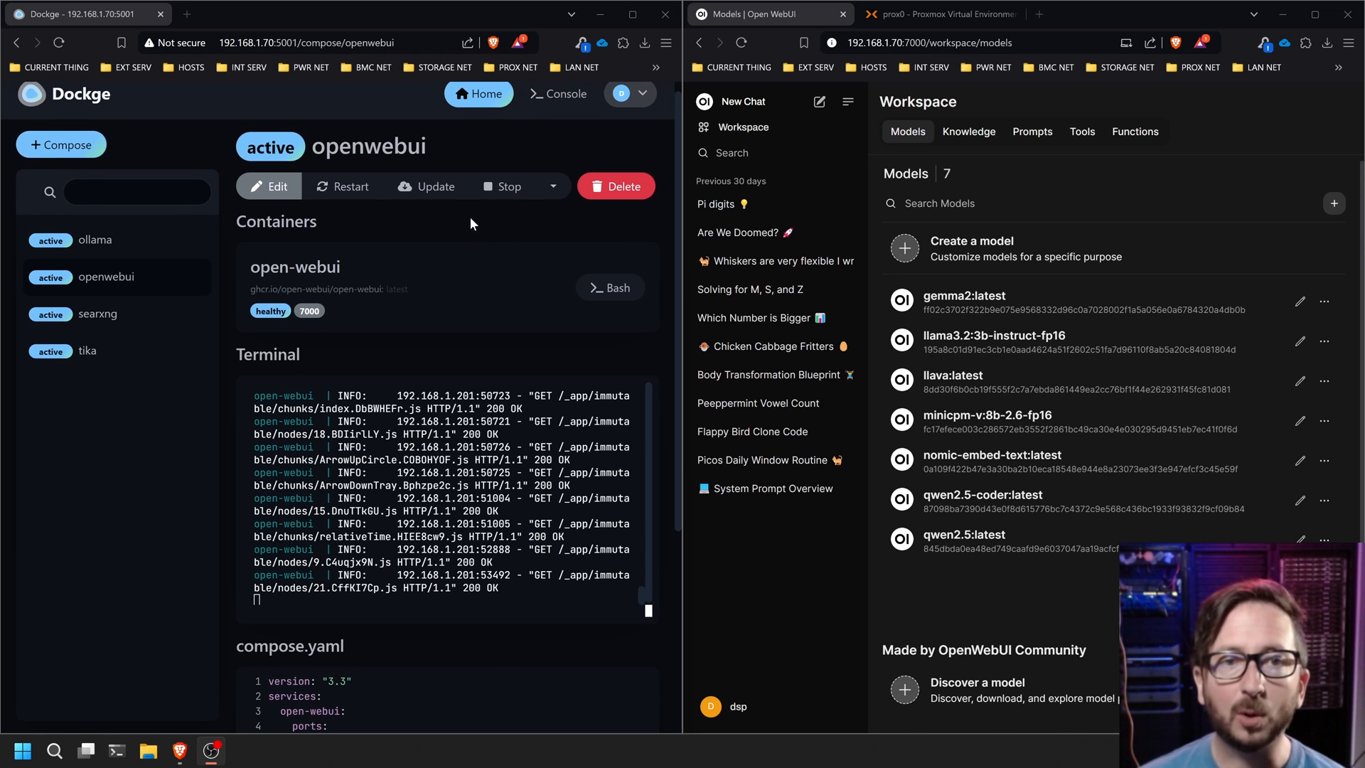
Review the compose.yaml of the openwebui stack and then of the ollama stack, down to their networks sections
{"action": "scroll", "coordinate": [427, 230], "scroll_direction": "up", "scroll_amount": 1}
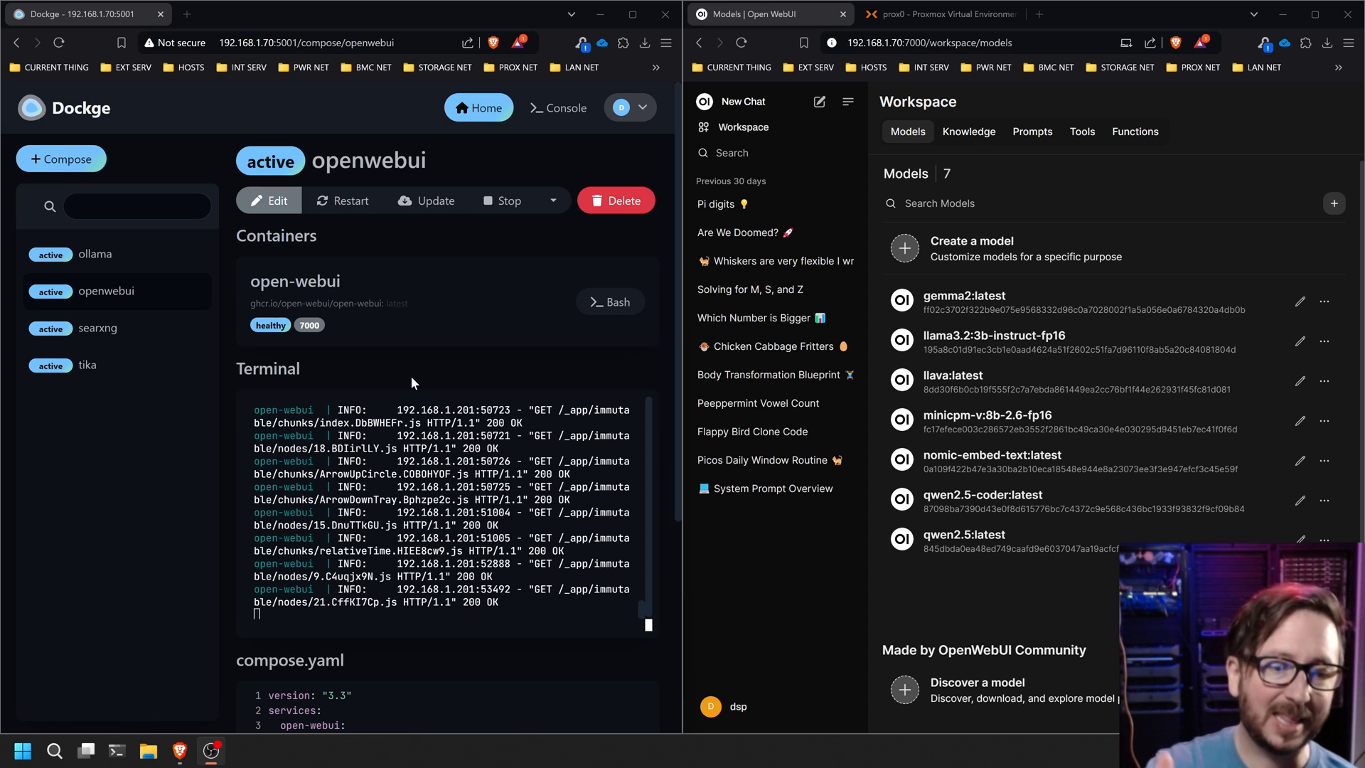
{"action": "scroll", "coordinate": [411, 375], "scroll_direction": "down", "scroll_amount": 5}
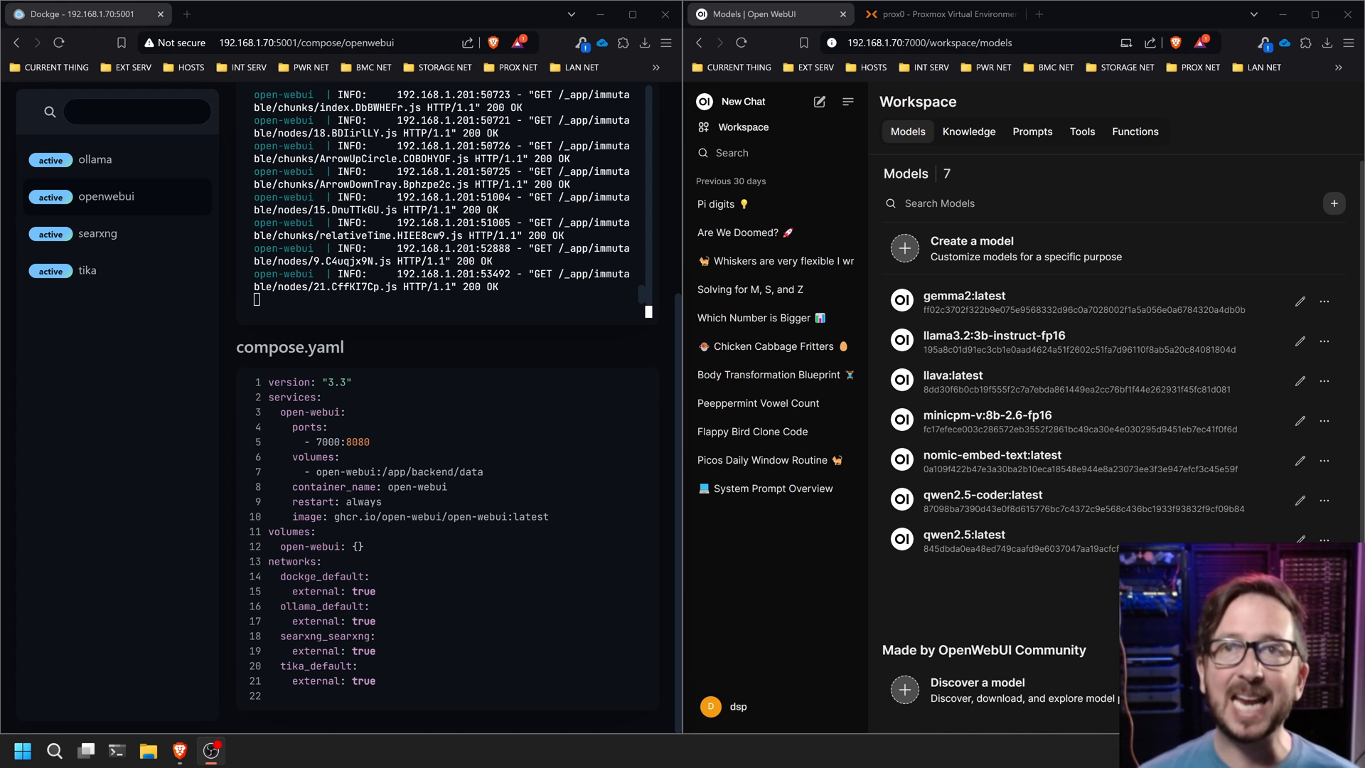
{"action": "left_click", "coordinate": [113, 170]}
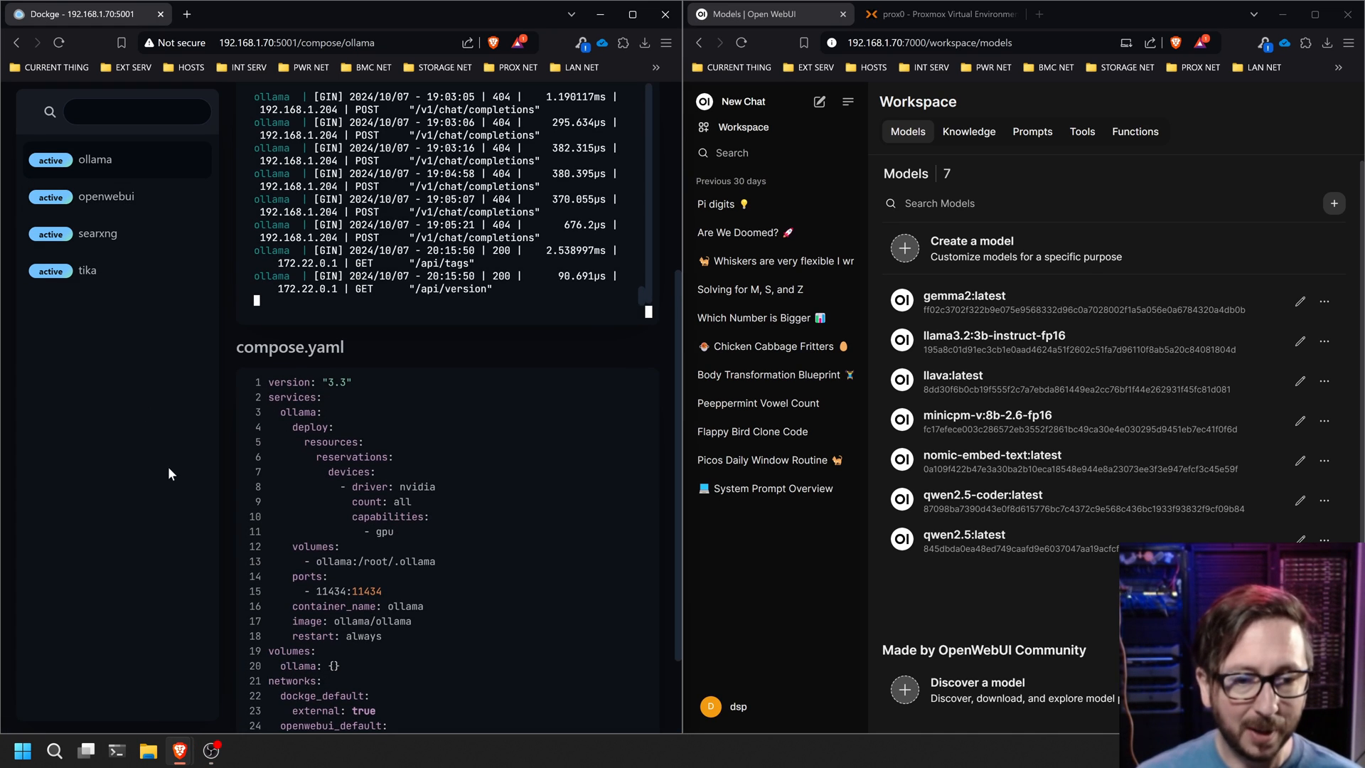
{"action": "scroll", "coordinate": [168, 471], "scroll_direction": "down", "scroll_amount": 1}
{"action": "scroll", "coordinate": [169, 472], "scroll_direction": "up", "scroll_amount": 3}
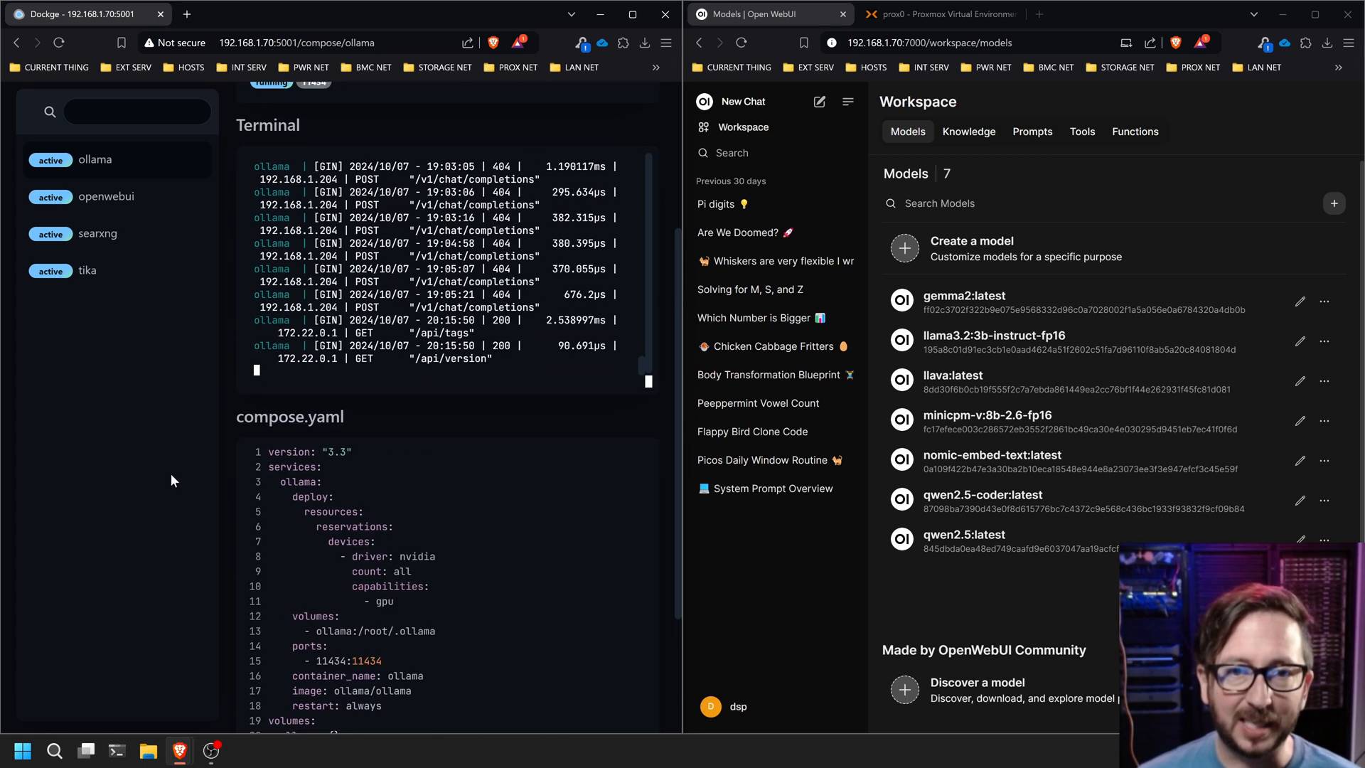
{"action": "scroll", "coordinate": [195, 470], "scroll_direction": "down", "scroll_amount": 2}
{"action": "scroll", "coordinate": [194, 470], "scroll_direction": "down", "scroll_amount": 2}
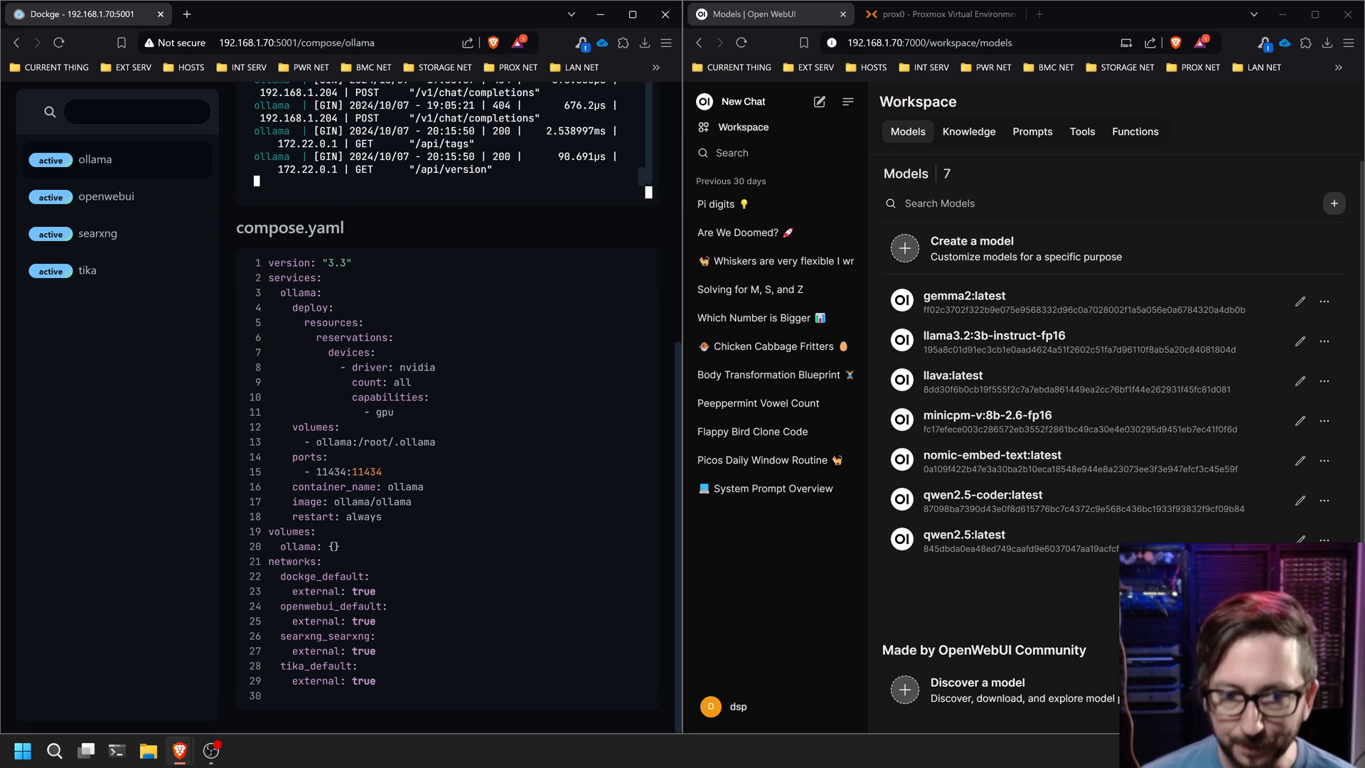
{"action": "scroll", "coordinate": [459, 408], "scroll_direction": "up", "scroll_amount": 2}
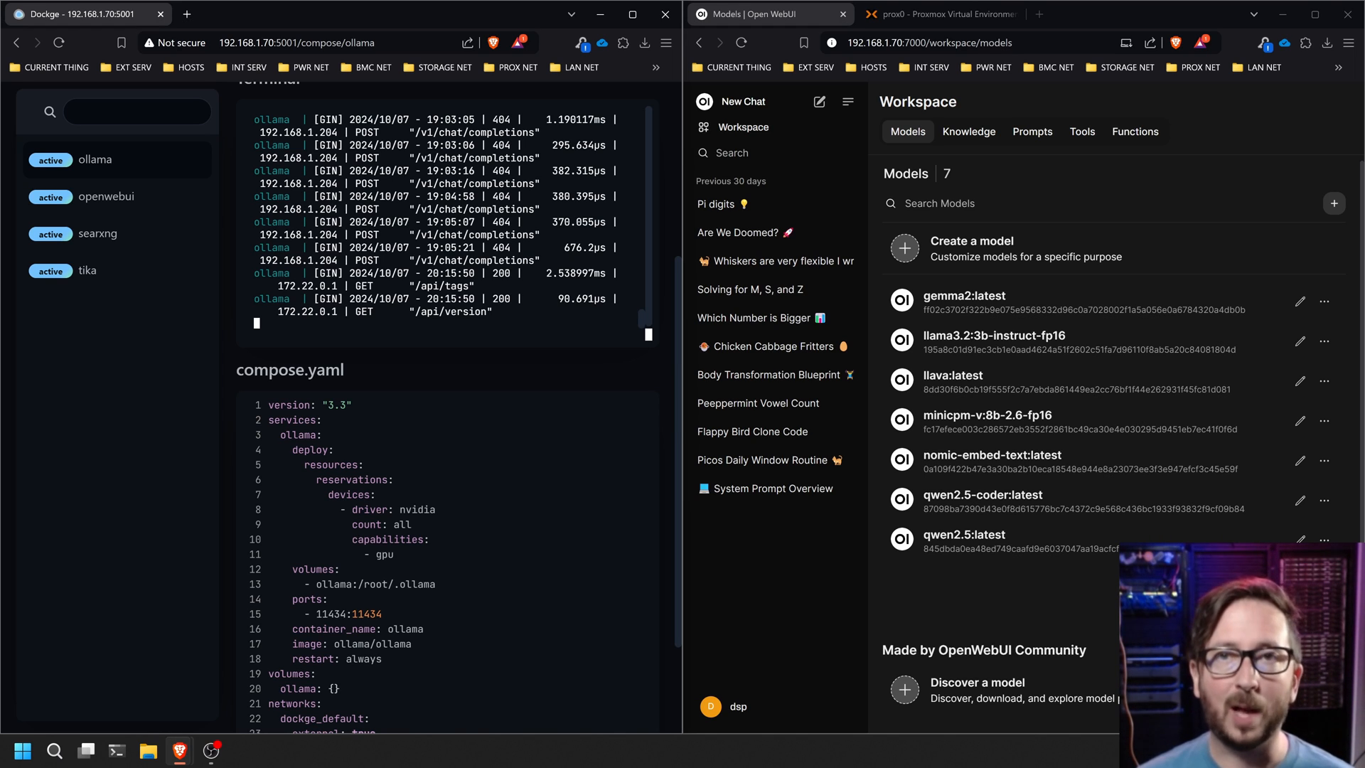
{"action": "scroll", "coordinate": [454, 406], "scroll_direction": "down", "scroll_amount": 2}
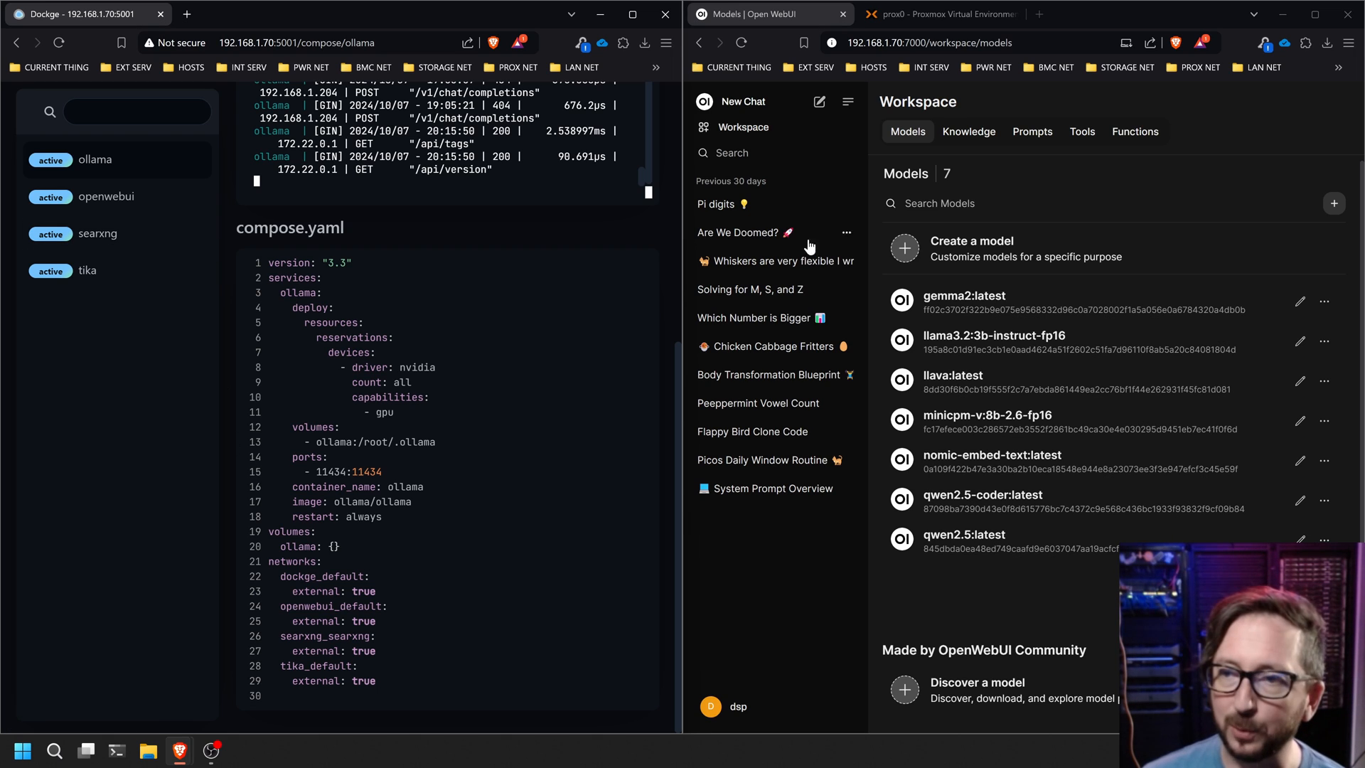
Open the Open WebUI admin settings, maximize that window and enlarge the page for easier reading
{"action": "left_click", "coordinate": [738, 706]}
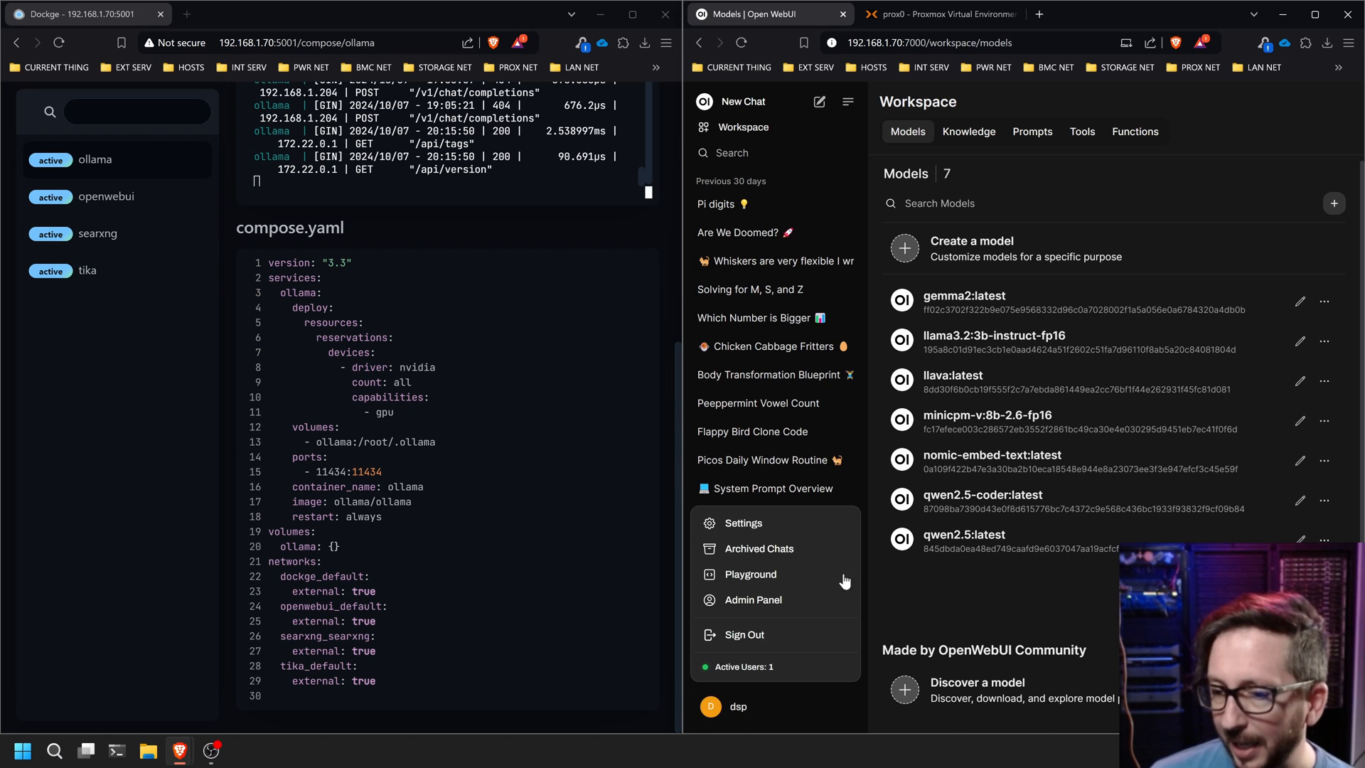
{"action": "left_click", "coordinate": [796, 524]}
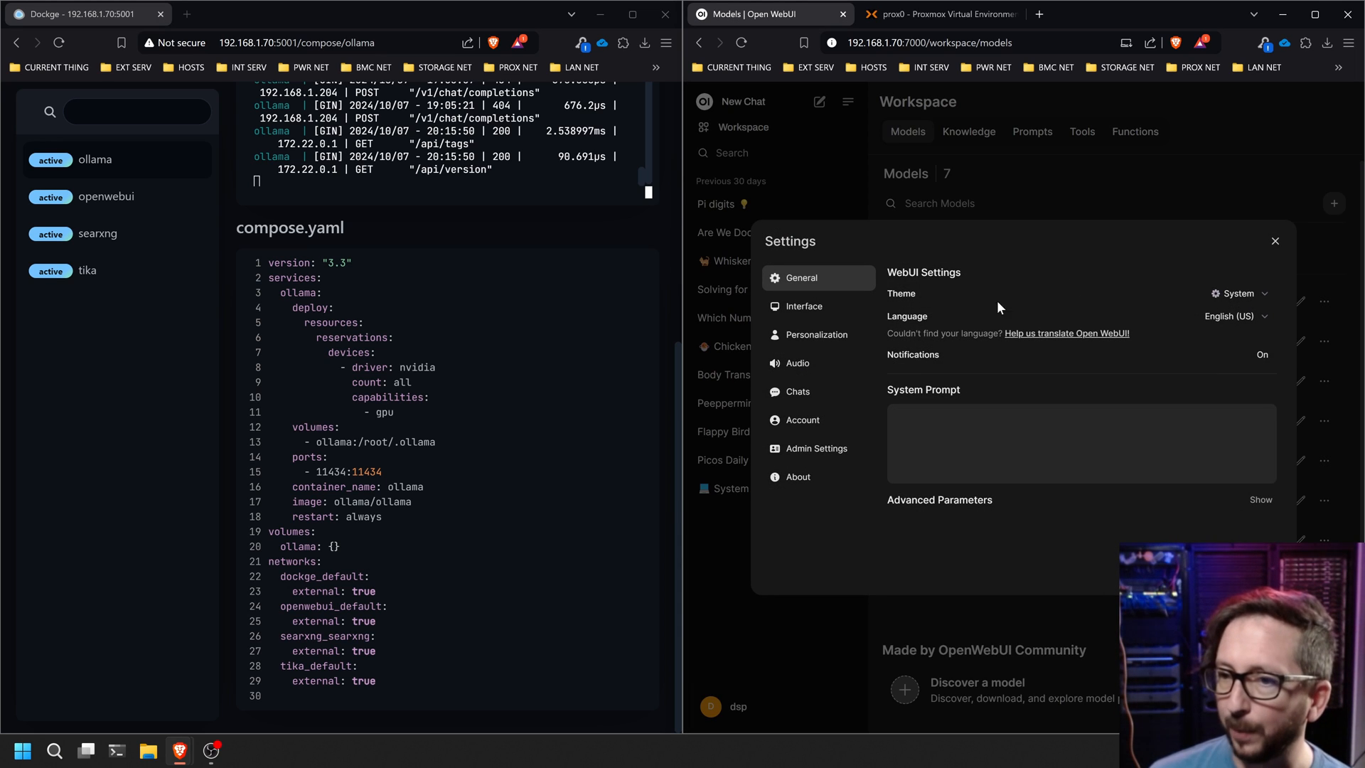
{"action": "left_click", "coordinate": [828, 448]}
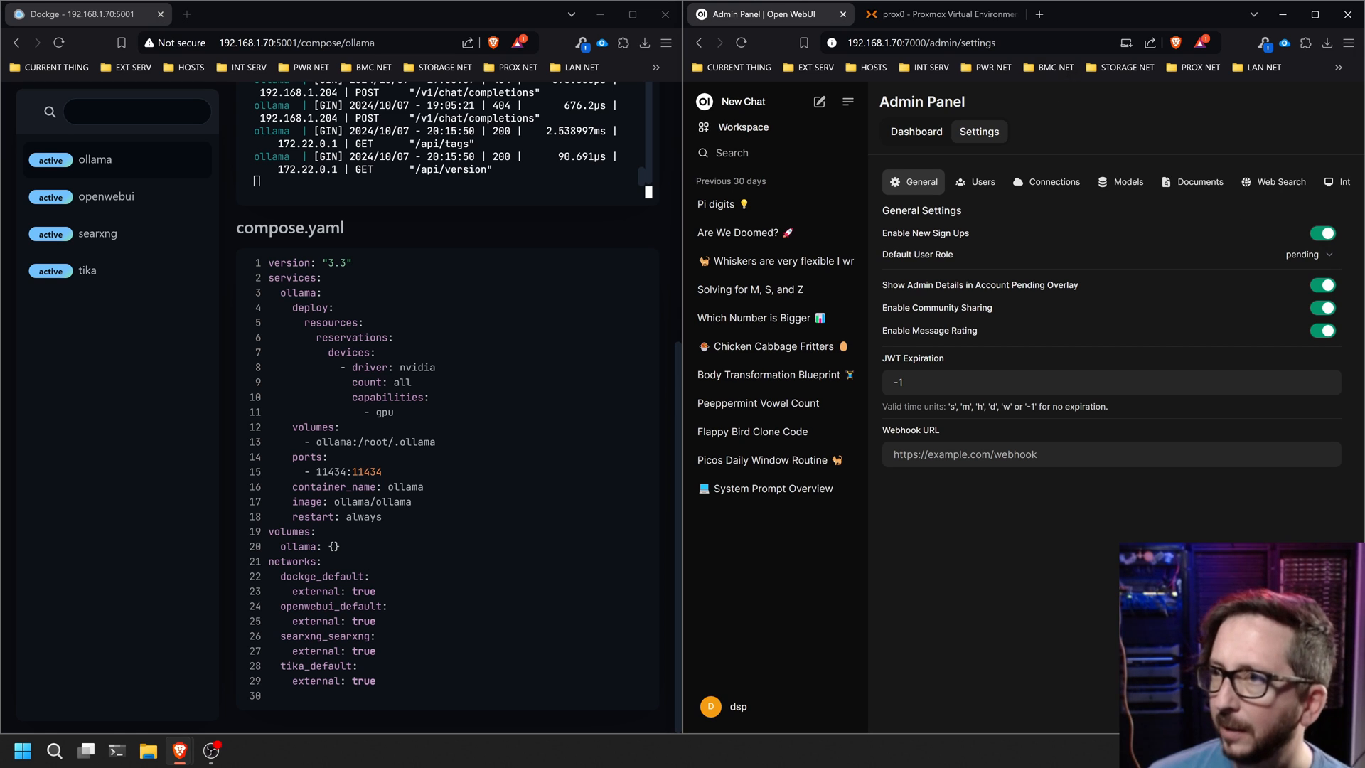
{"action": "key", "text": "ctrl+minus"}
{"action": "key", "text": "ctrl+minus"}
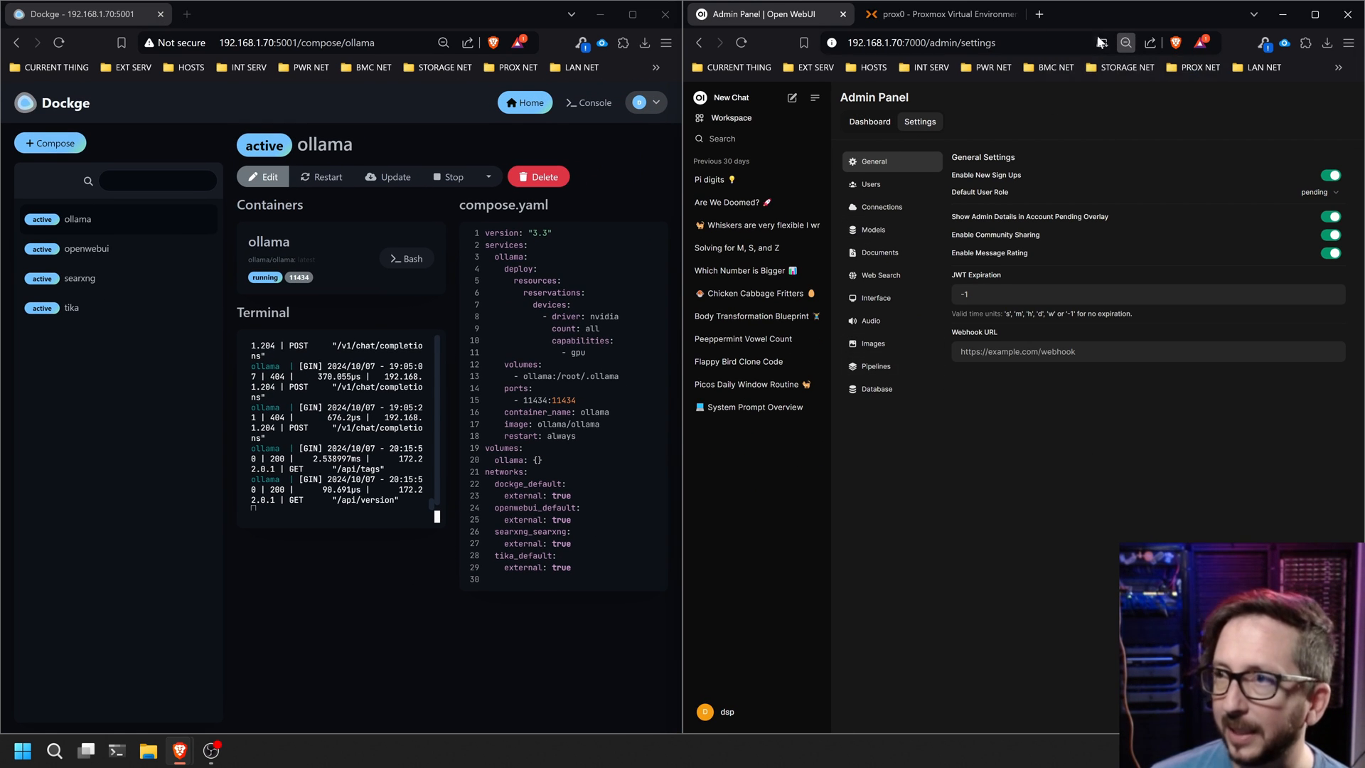
{"action": "left_click", "coordinate": [1315, 15]}
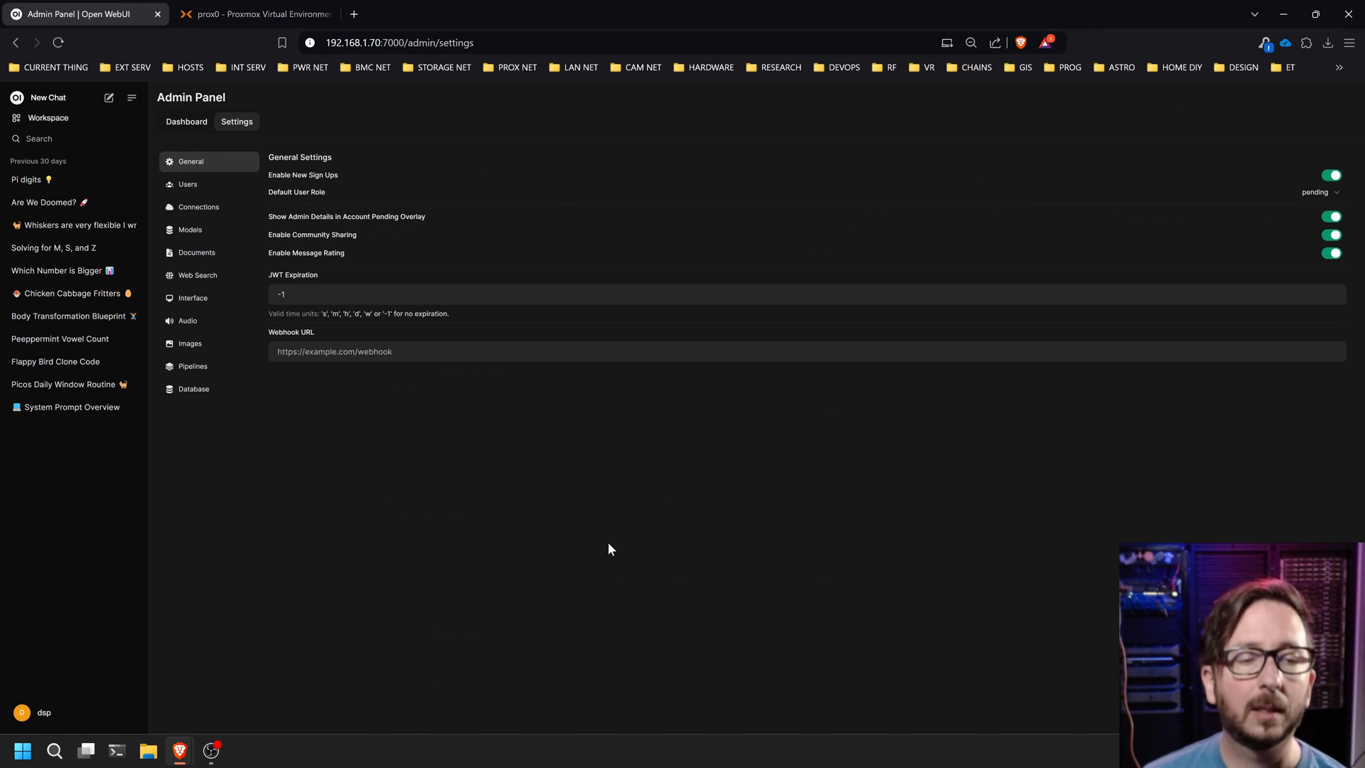
{"action": "key", "text": "ctrl+plus"}
{"action": "key", "text": "ctrl+plus"}
{"action": "key", "text": "ctrl+plus"}
{"action": "key", "text": "ctrl+plus"}
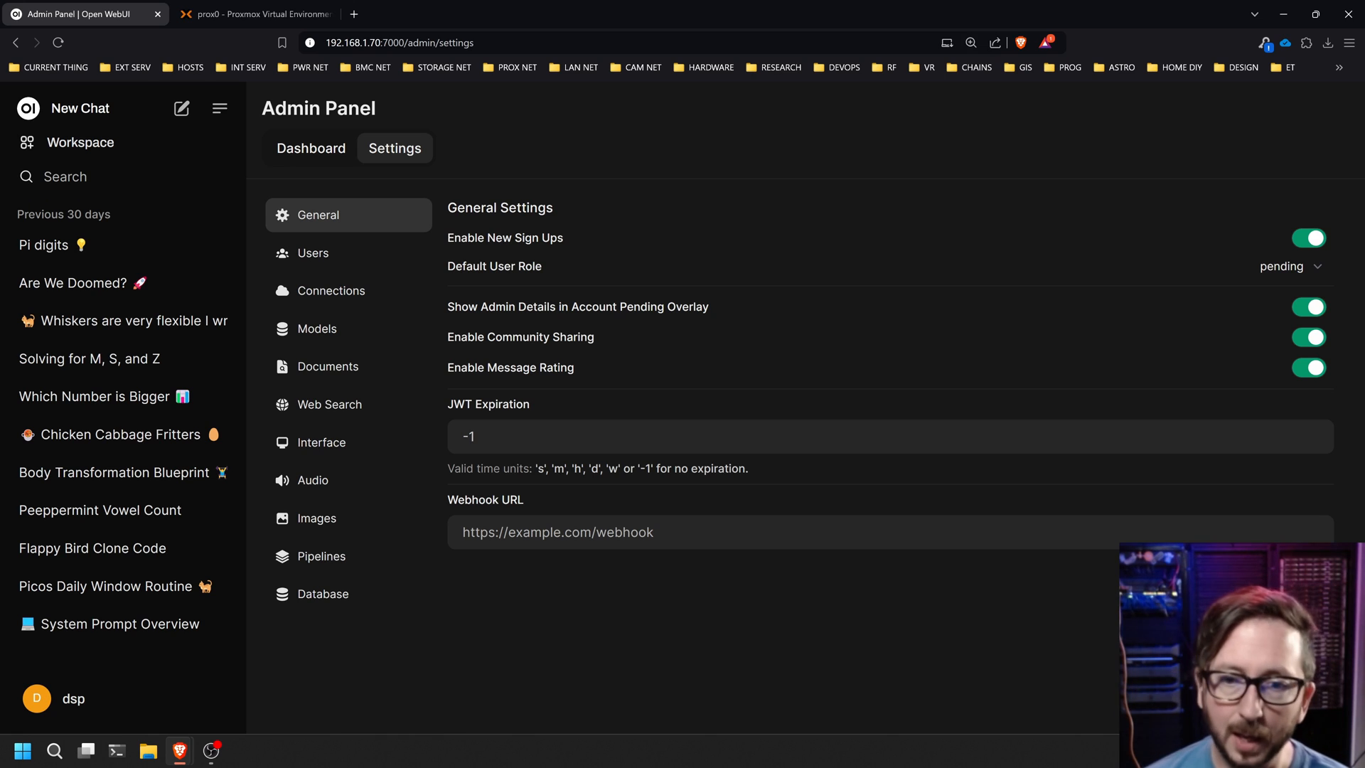
Check the Ollama API address and its port in the connection settings, and verify the connection
{"action": "left_click", "coordinate": [348, 297]}
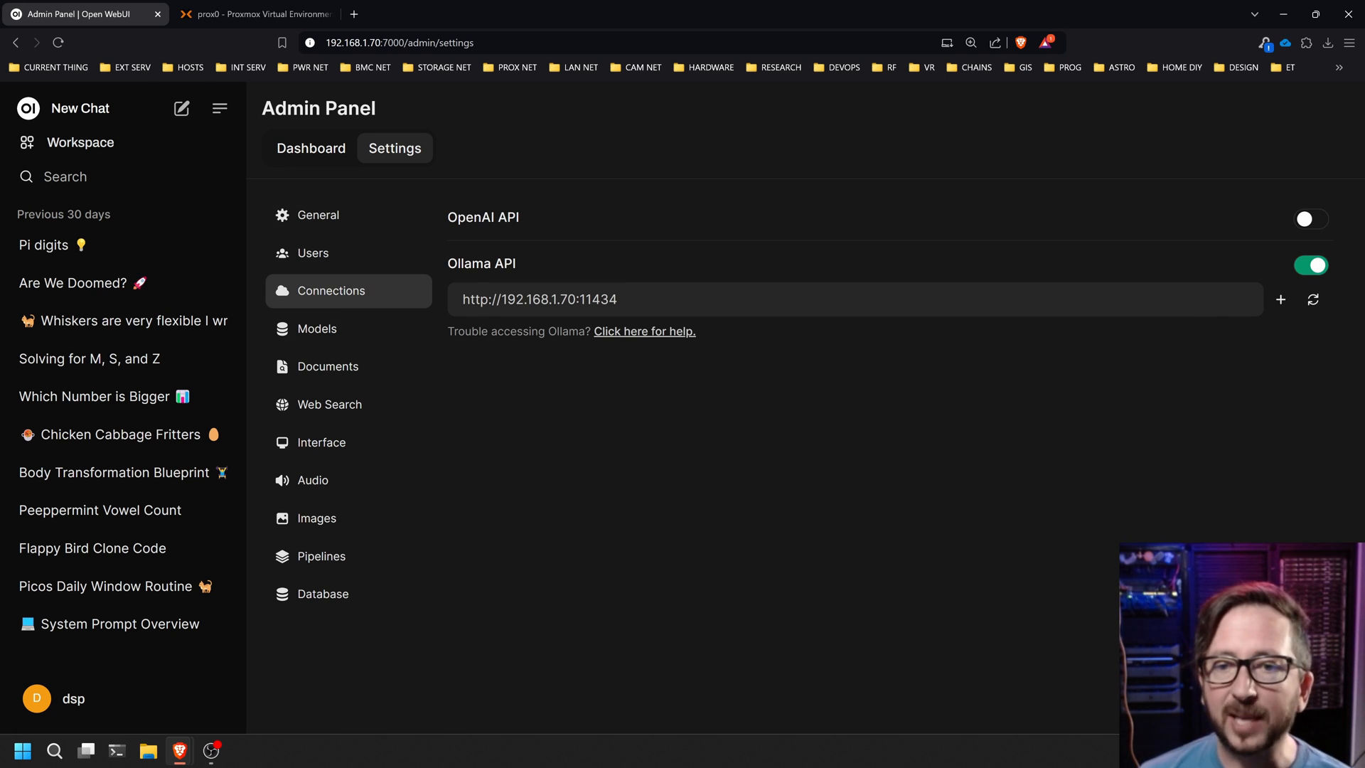
{"action": "left_click_drag", "start_coordinate": [617, 299], "coordinate": [579, 299]}
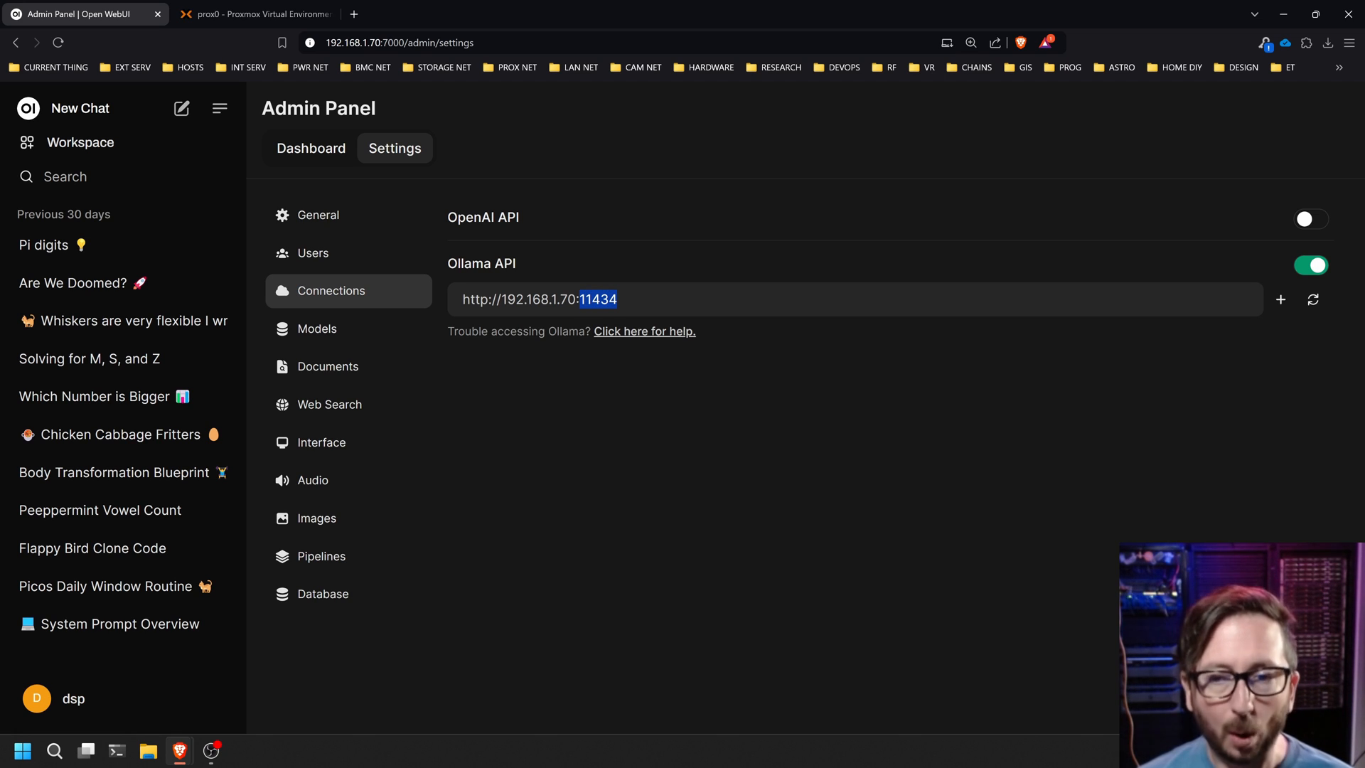
{"action": "left_click", "coordinate": [1313, 299]}
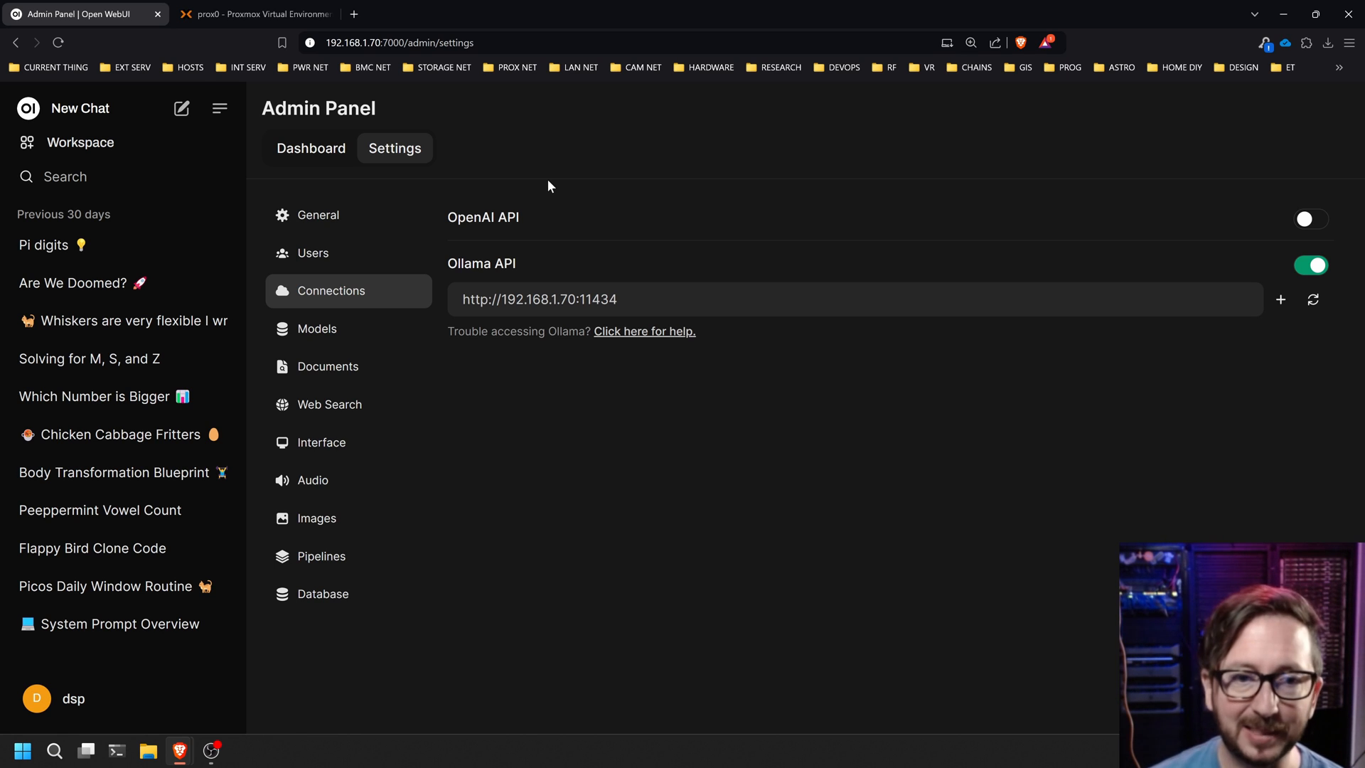
{"action": "left_click", "coordinate": [326, 343]}
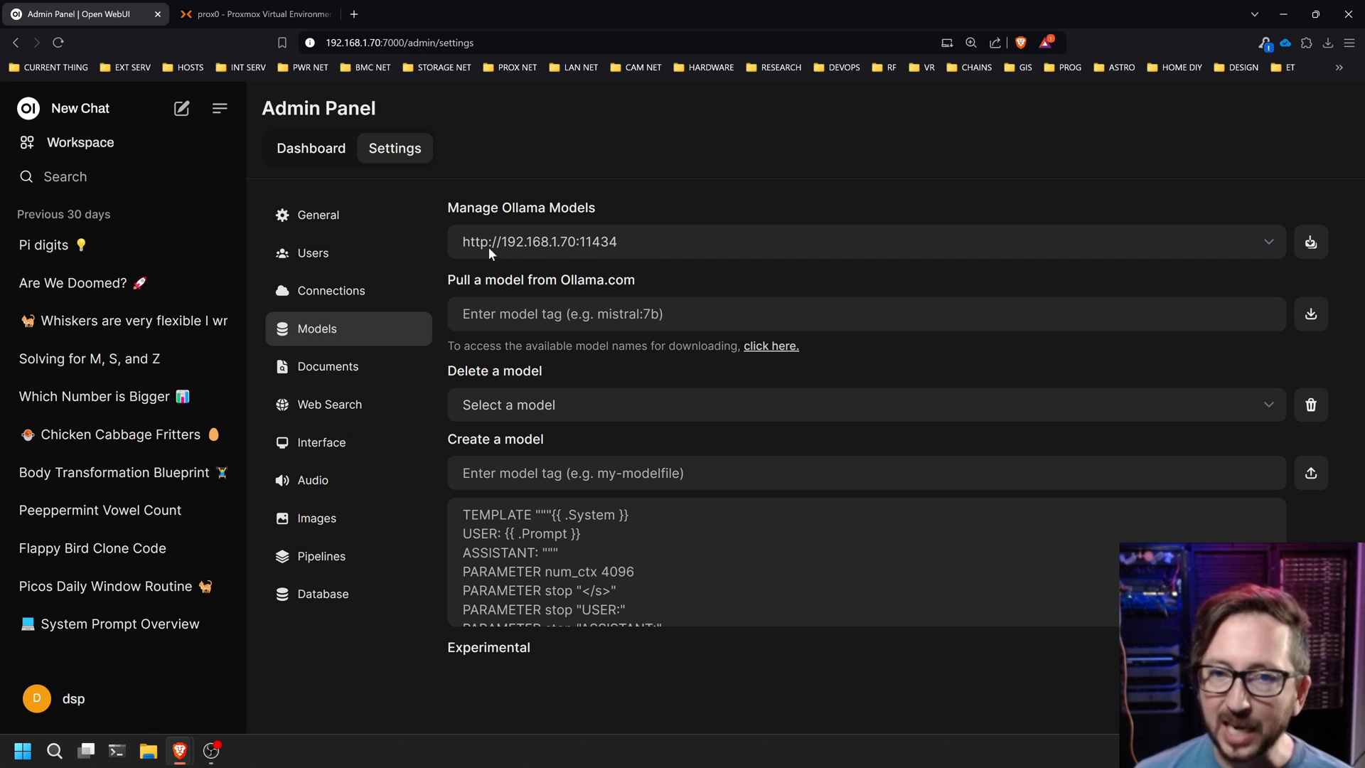
{"action": "left_click", "coordinate": [1310, 244]}
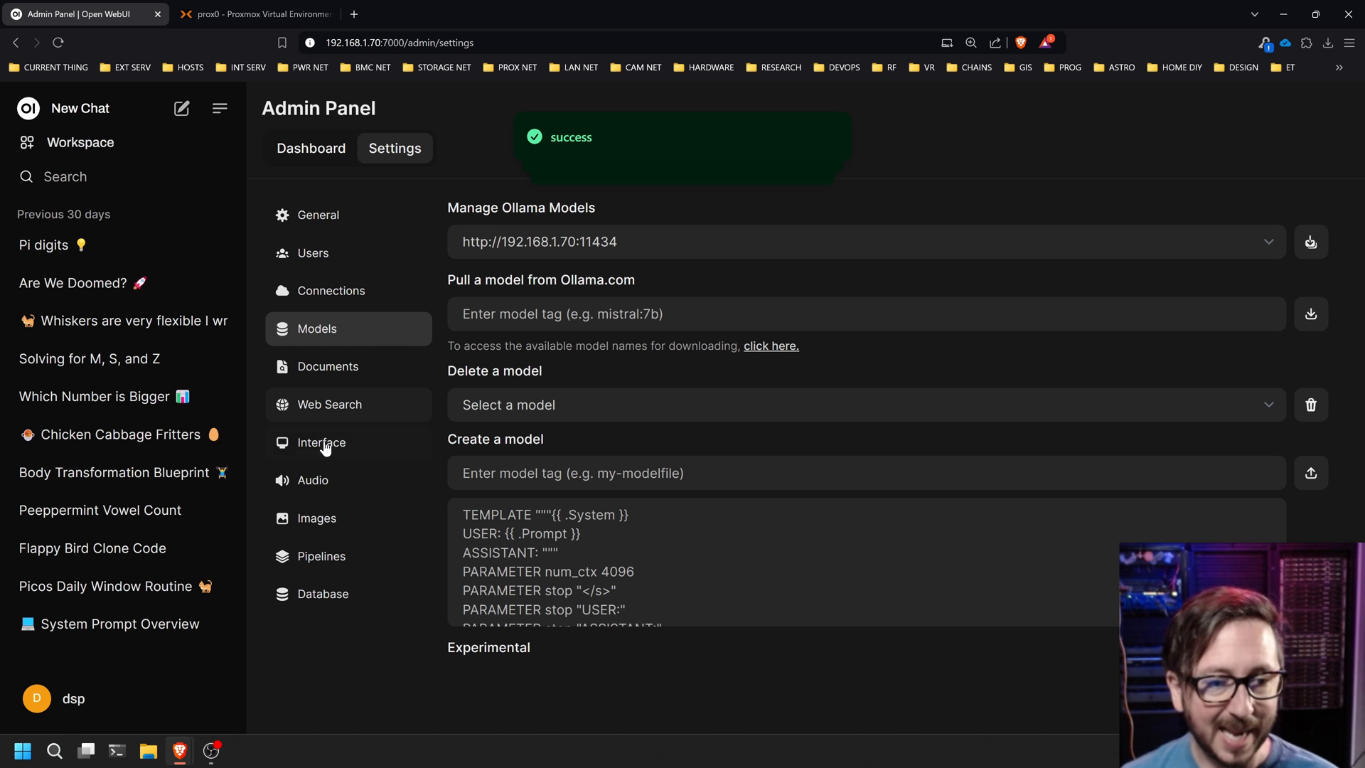
Look through the Interface, Audio and Web Search settings and highlight the port in the Searxng query URL
{"action": "left_click", "coordinate": [323, 444]}
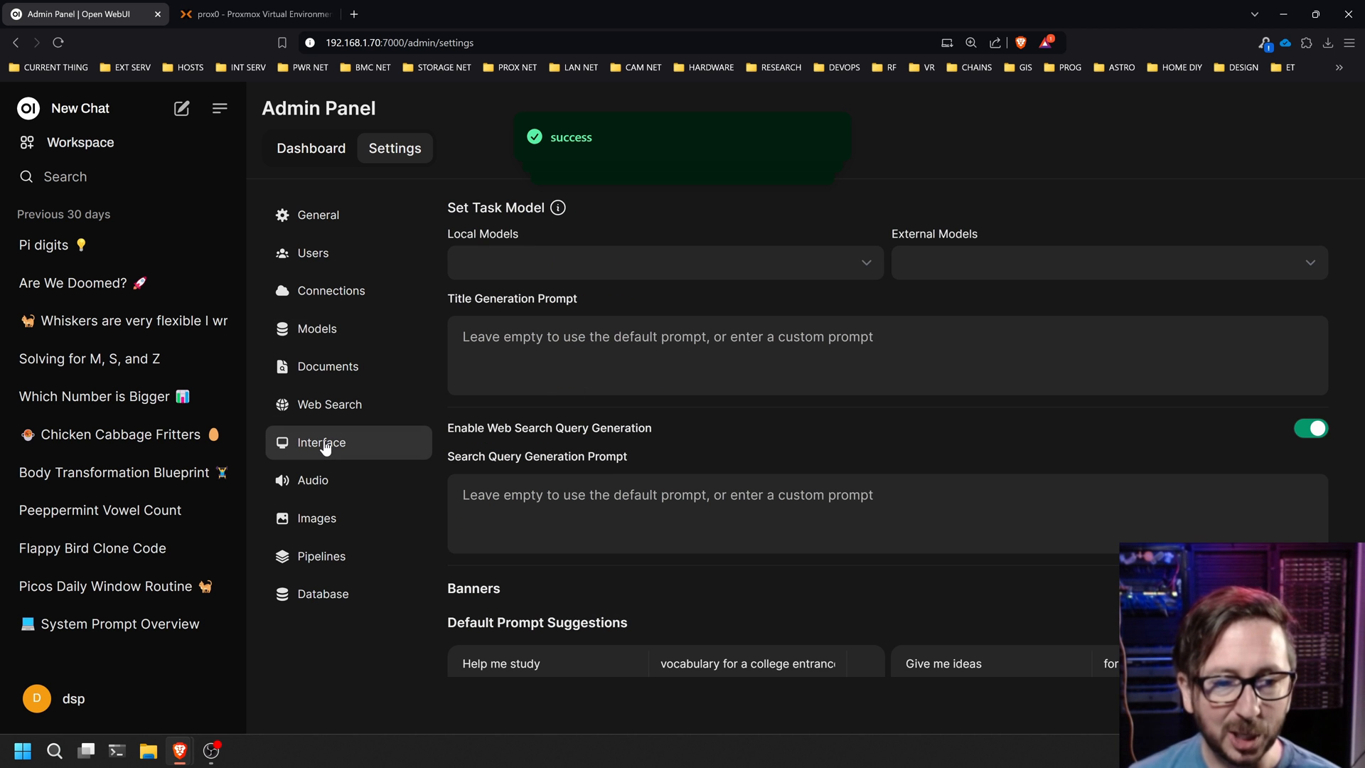
{"action": "left_click", "coordinate": [338, 498]}
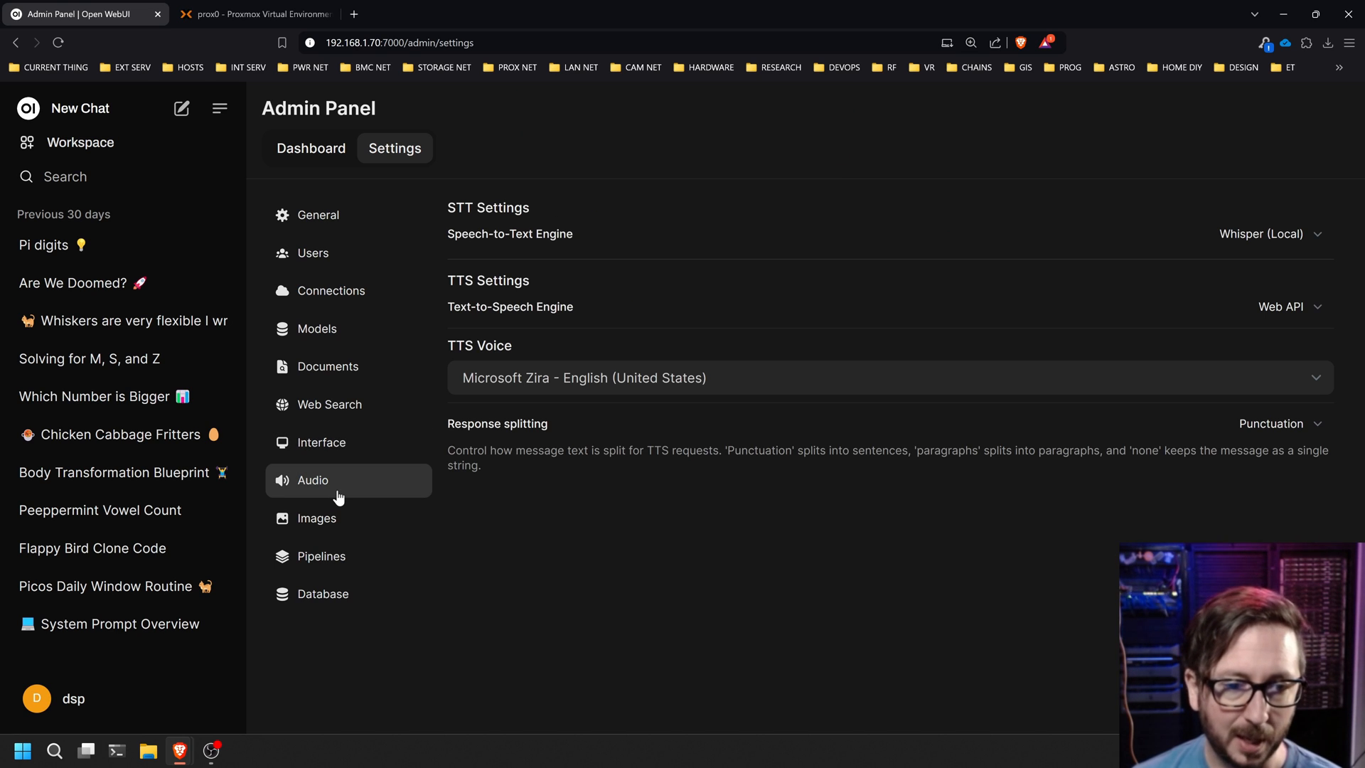
{"action": "left_click", "coordinate": [354, 422]}
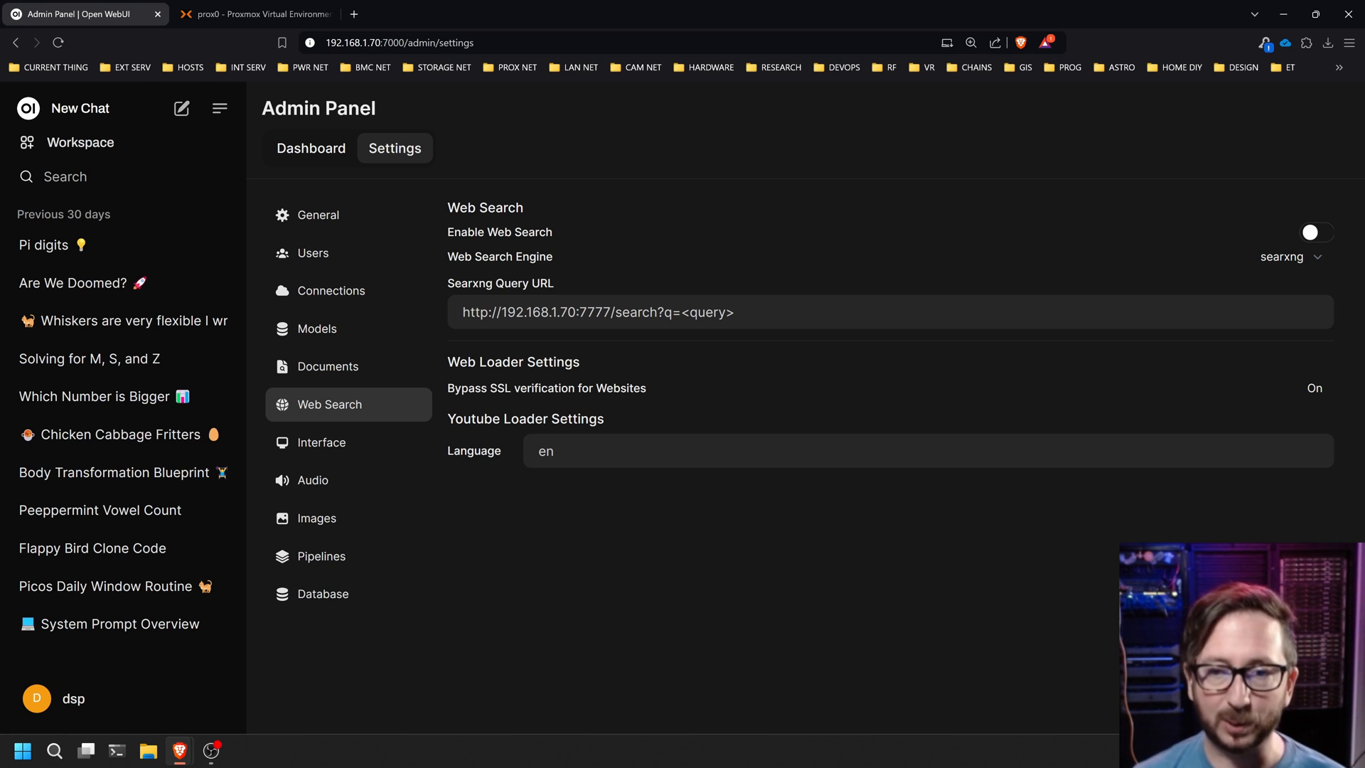
{"action": "left_click_drag", "start_coordinate": [579, 313], "coordinate": [611, 312]}
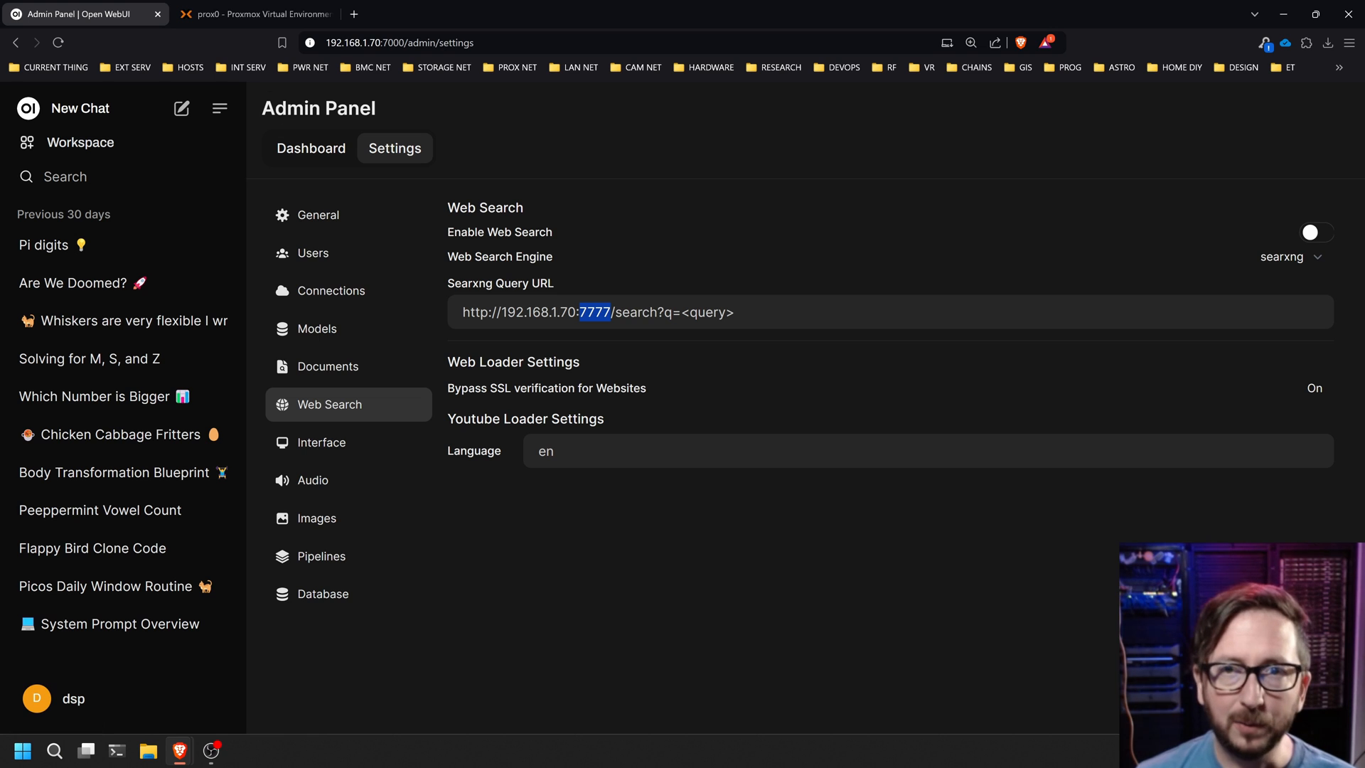
Place the Open WebUI window beside Dockge and review the searxng stack's compose.yaml with its port mapping and networks
{"action": "double_click", "coordinate": [562, 19]}
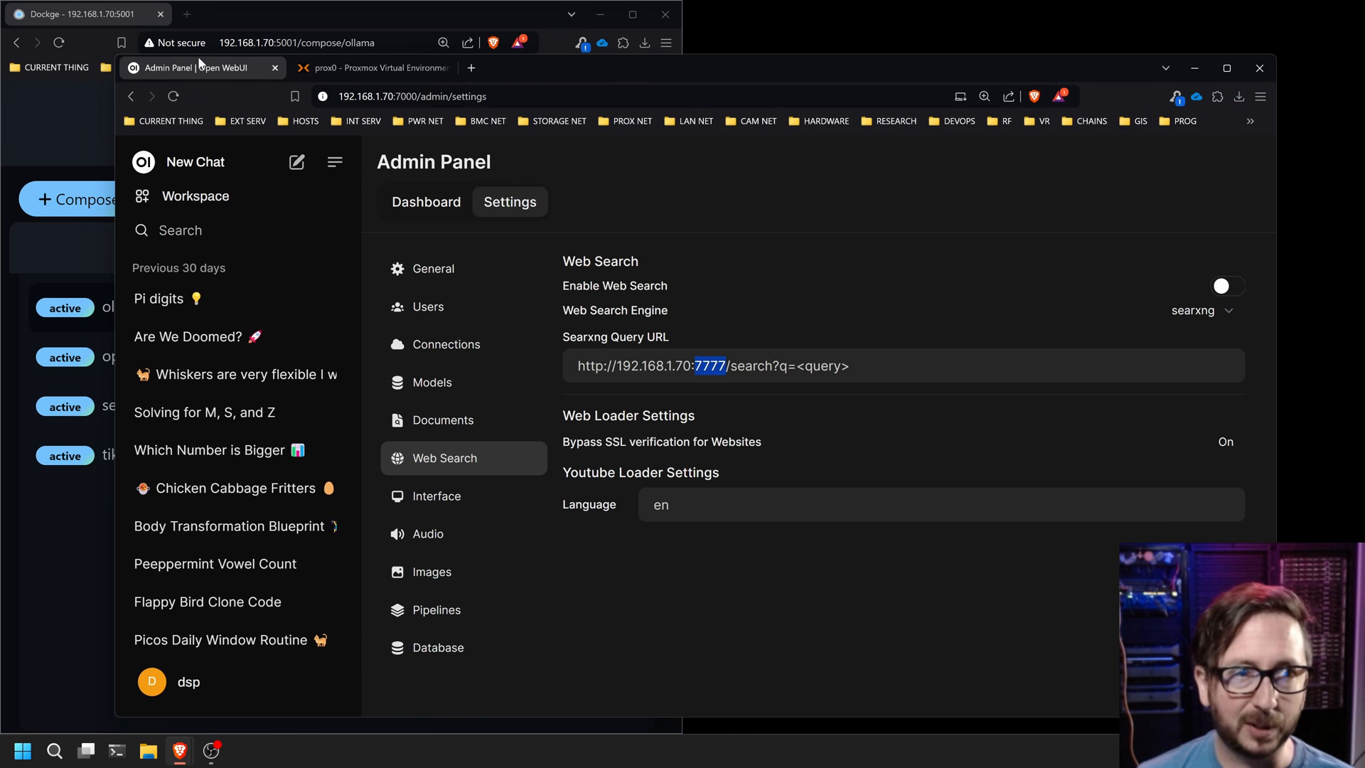
{"action": "key", "text": "super+Right"}
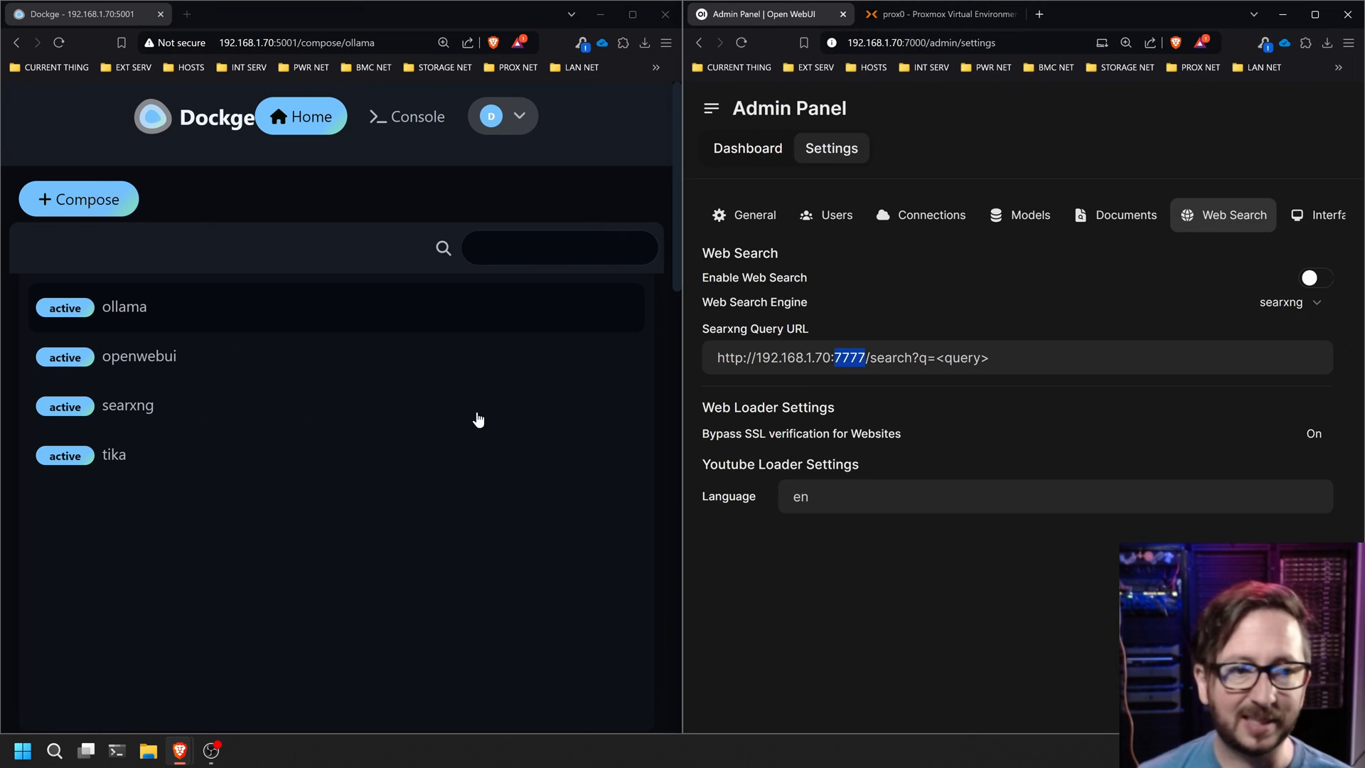
{"action": "left_click", "coordinate": [450, 398]}
{"action": "scroll", "coordinate": [407, 359], "scroll_direction": "down", "scroll_amount": 10}
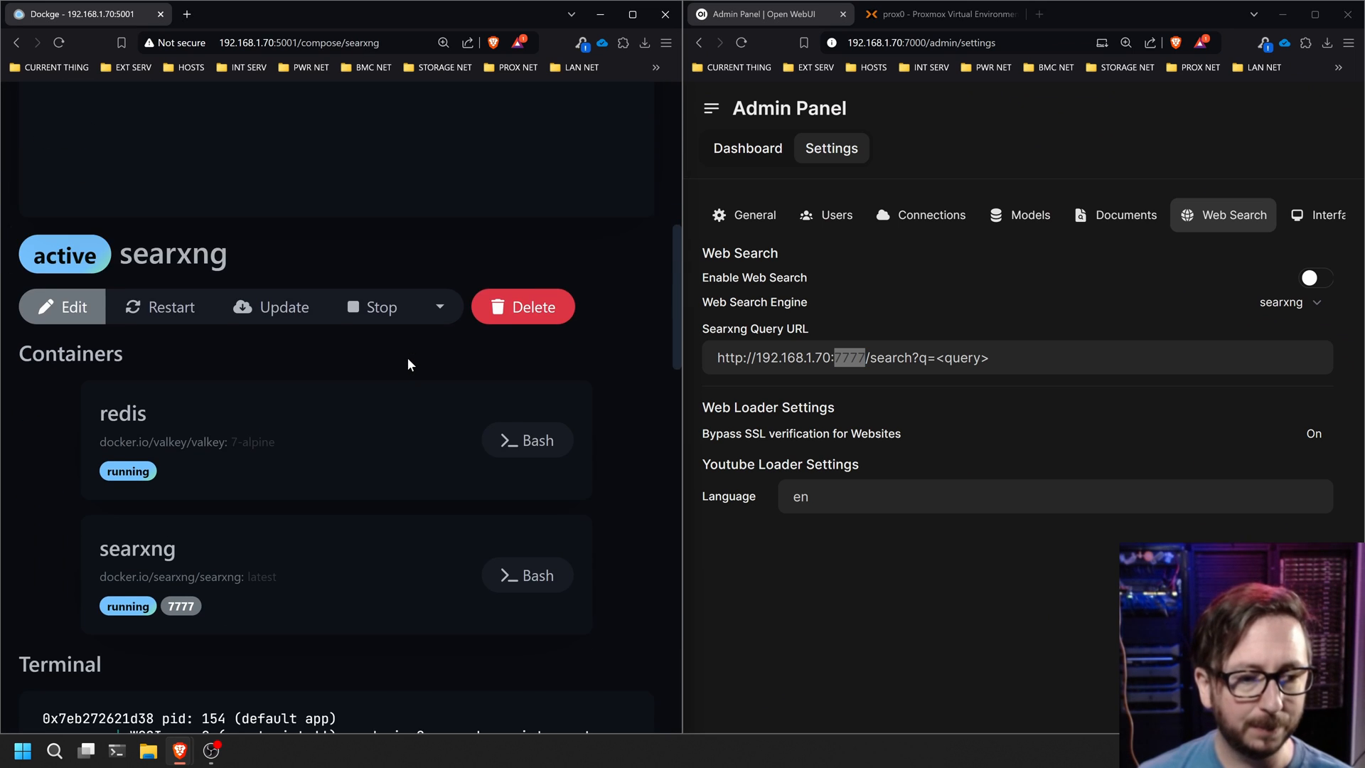
{"action": "key", "text": "ctrl+minus"}
{"action": "key", "text": "ctrl+minus"}
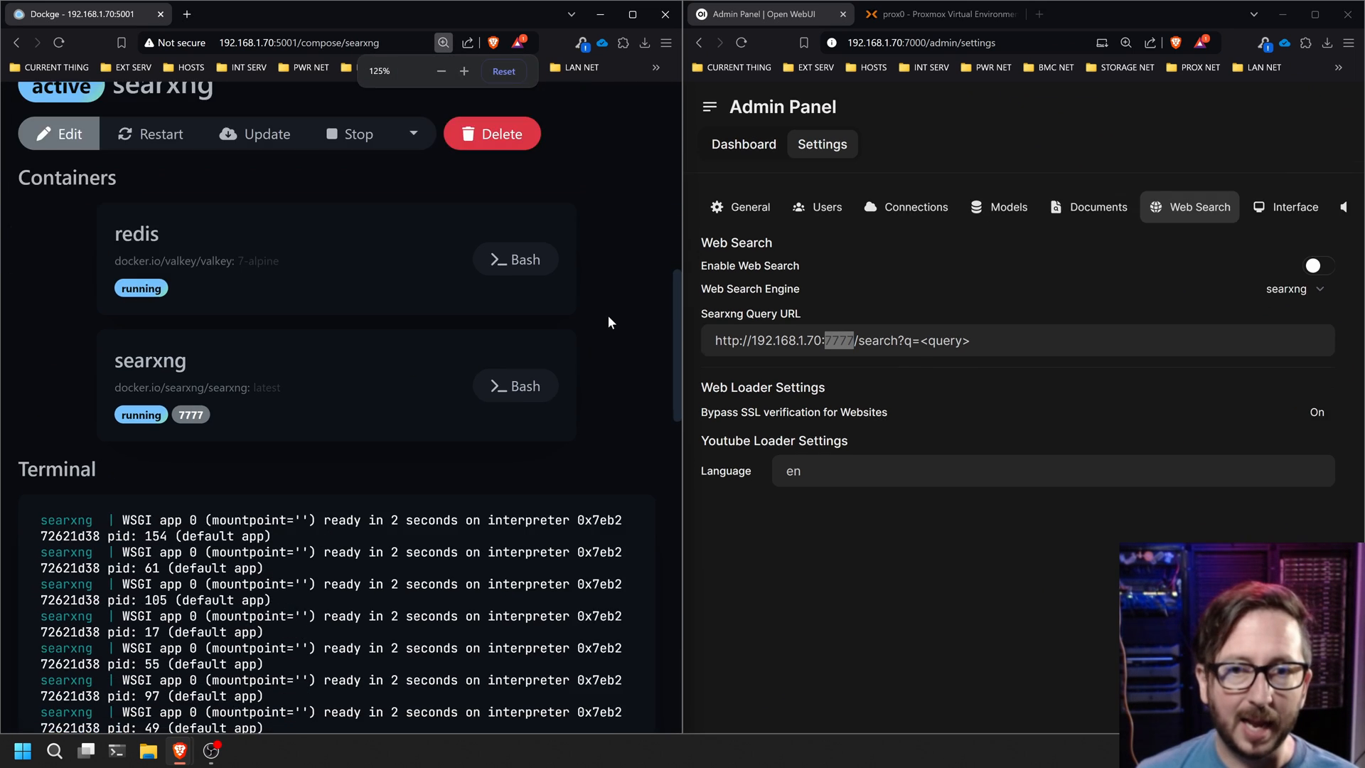
{"action": "scroll", "coordinate": [445, 408], "scroll_direction": "down", "scroll_amount": 6}
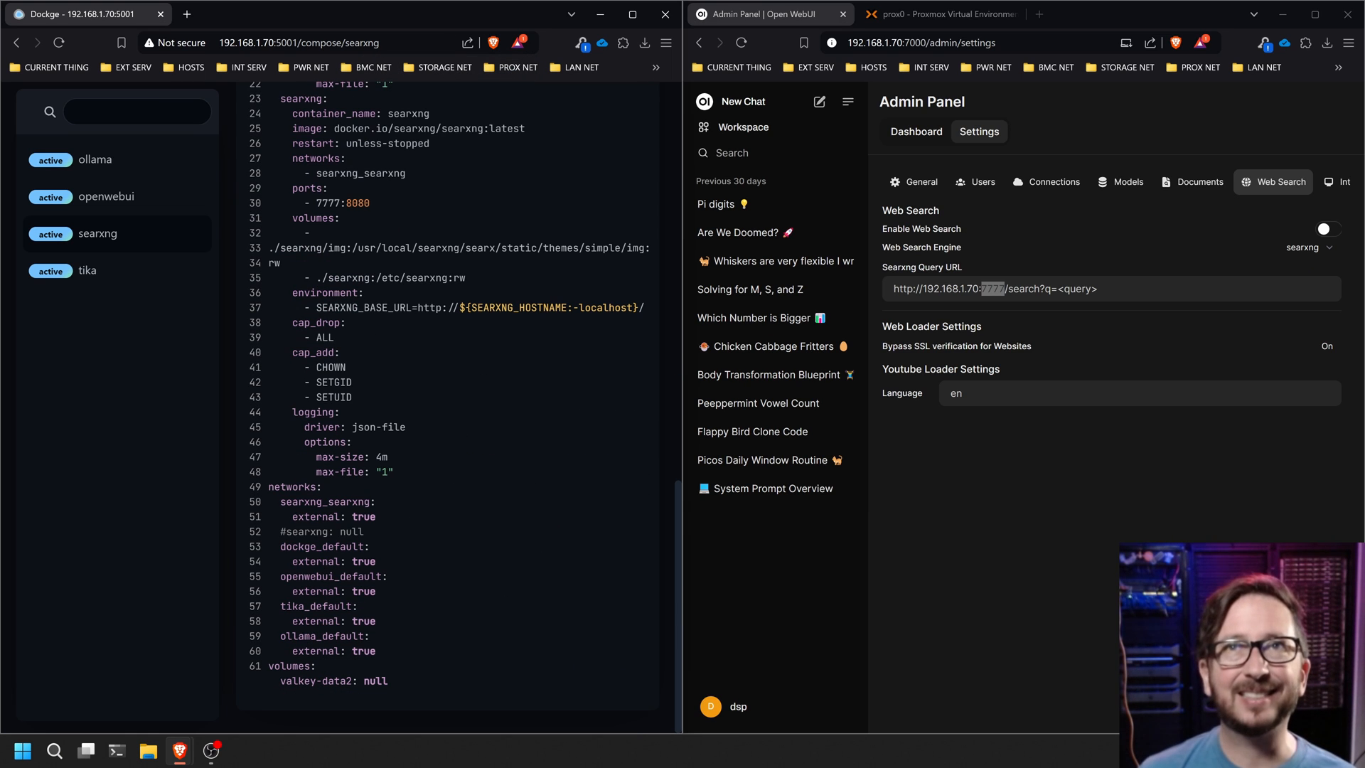
{"action": "scroll", "coordinate": [455, 406], "scroll_direction": "up", "scroll_amount": 3}
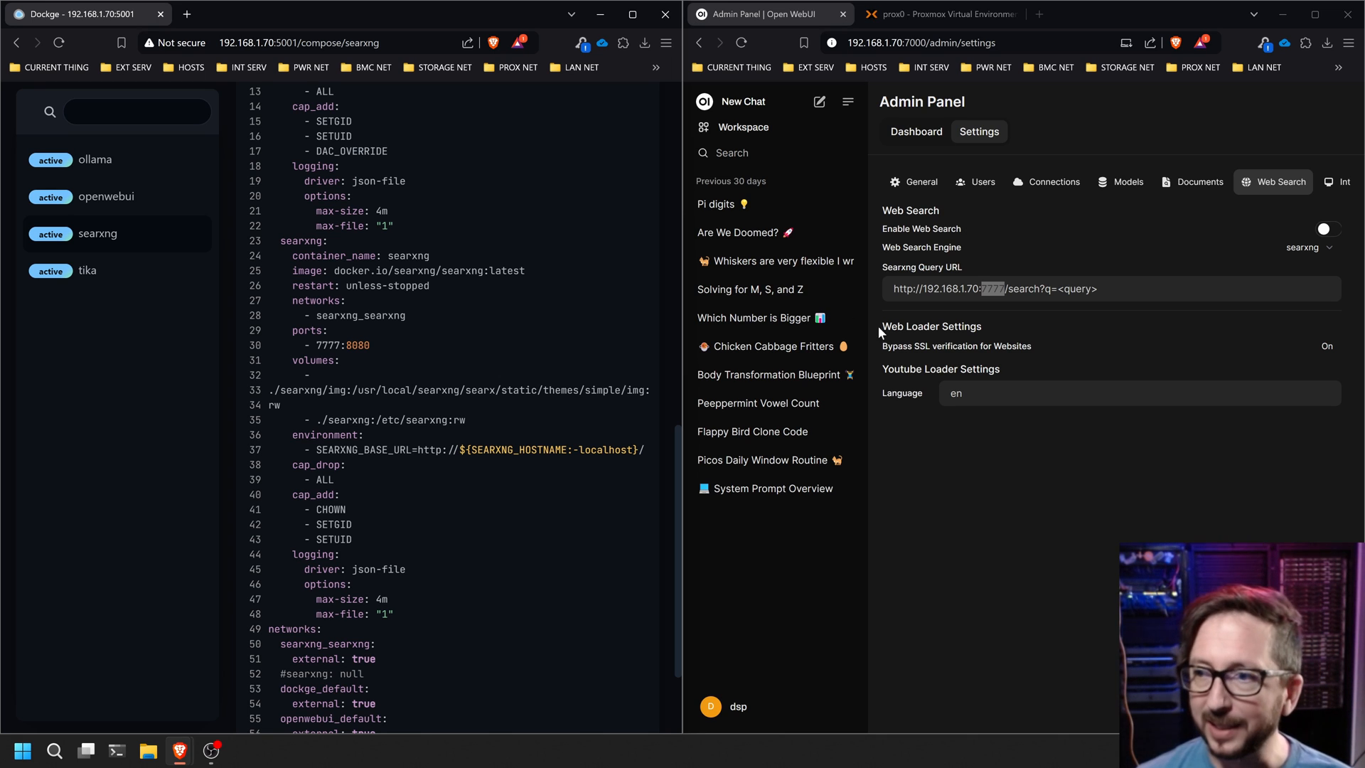
{"action": "left_click", "coordinate": [1012, 267]}
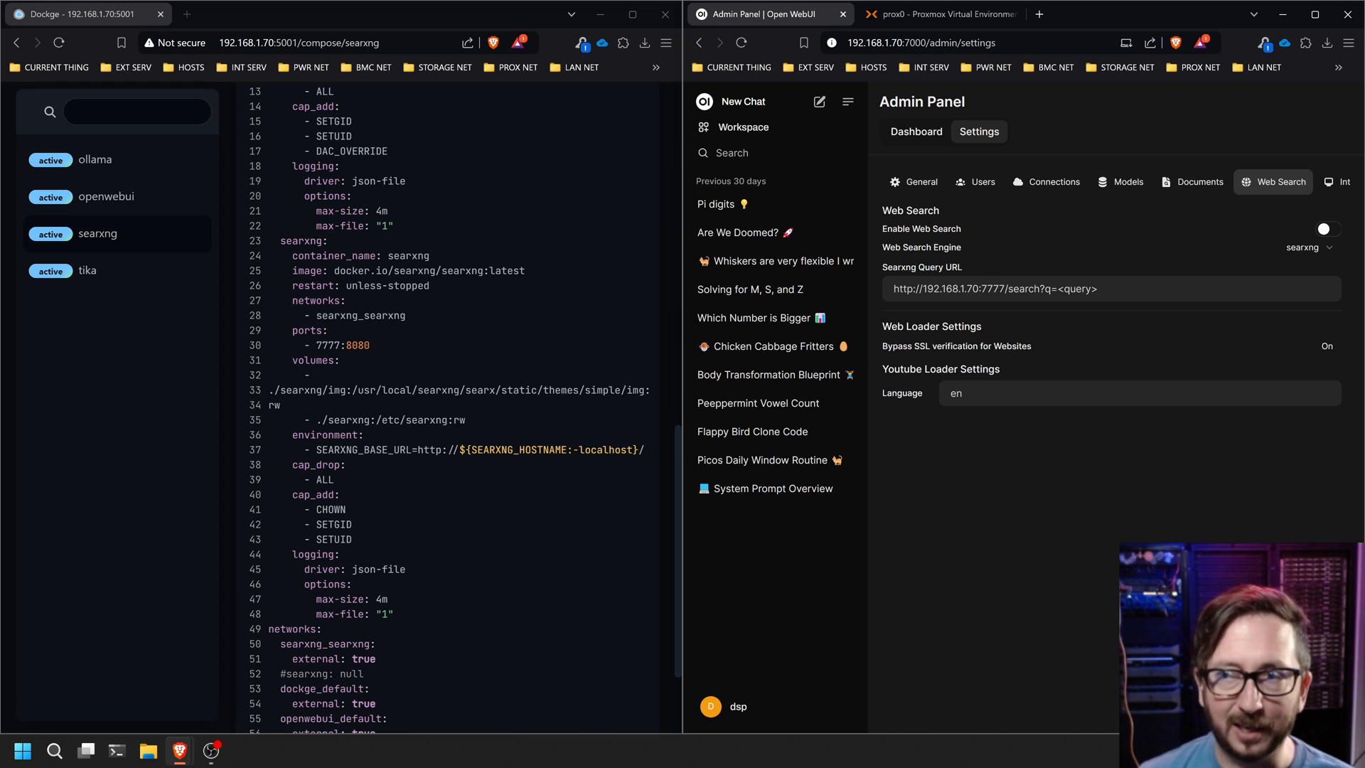
{"action": "left_click_drag", "start_coordinate": [1058, 289], "coordinate": [870, 292]}
{"action": "right_click", "coordinate": [933, 290]}
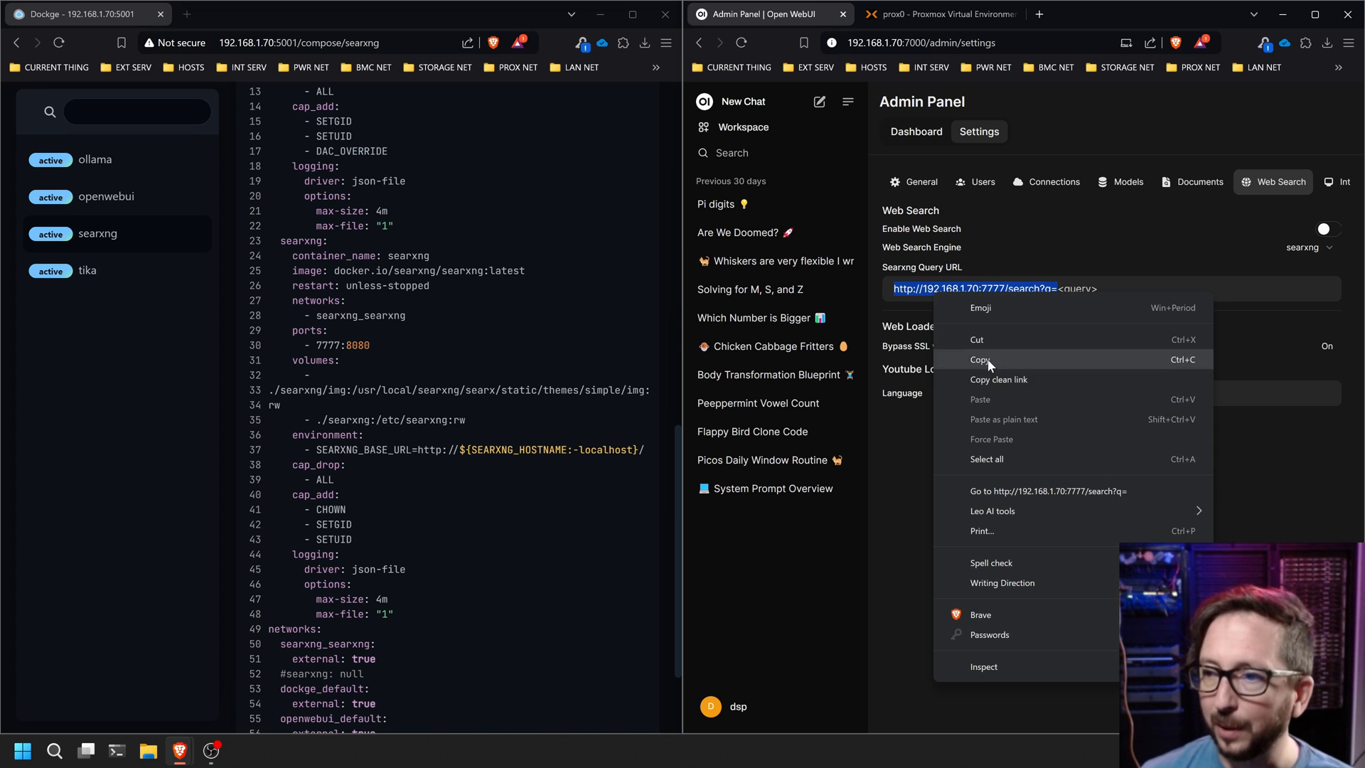
{"action": "left_click", "coordinate": [1005, 489]}
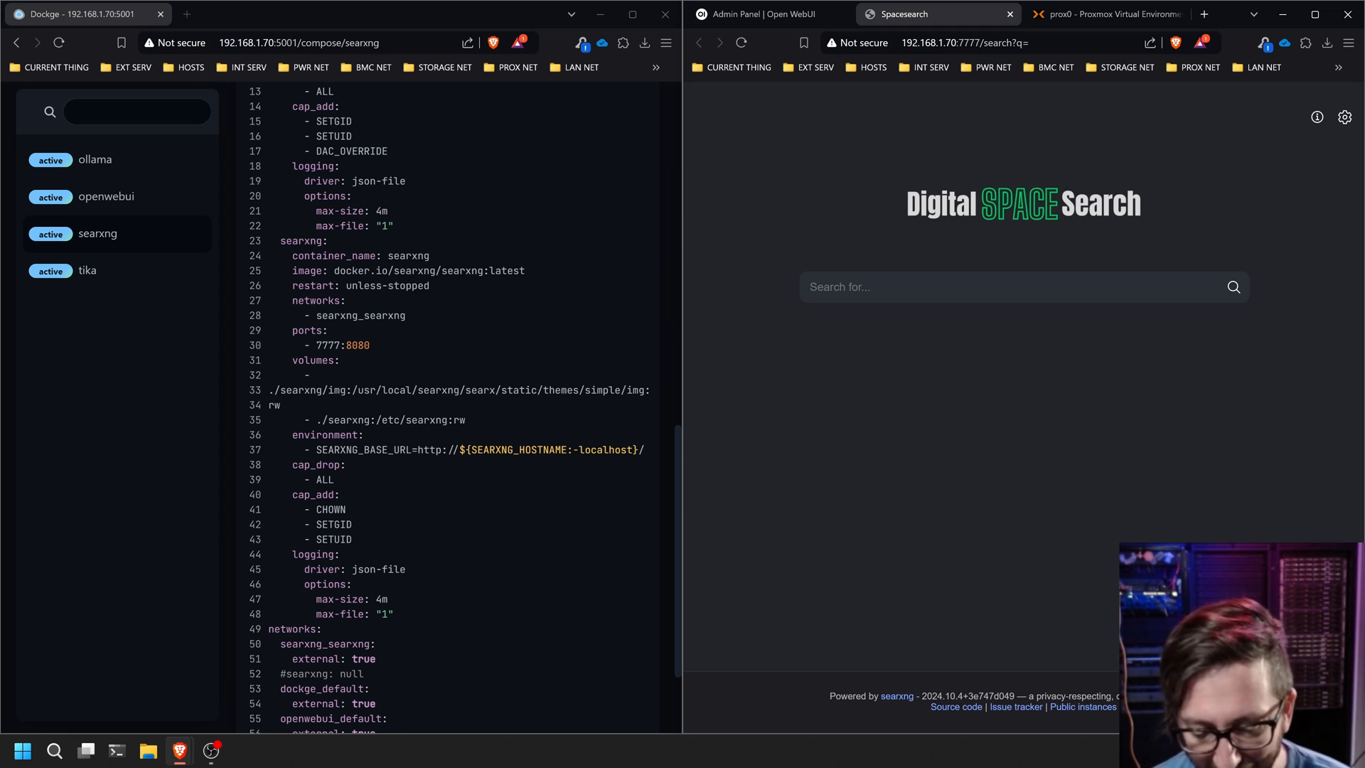
Search the SearXNG instance for "kittens that are long haired" and look through the results
{"action": "type", "text": "kittens that are long haired"}
{"action": "key", "text": "Return"}
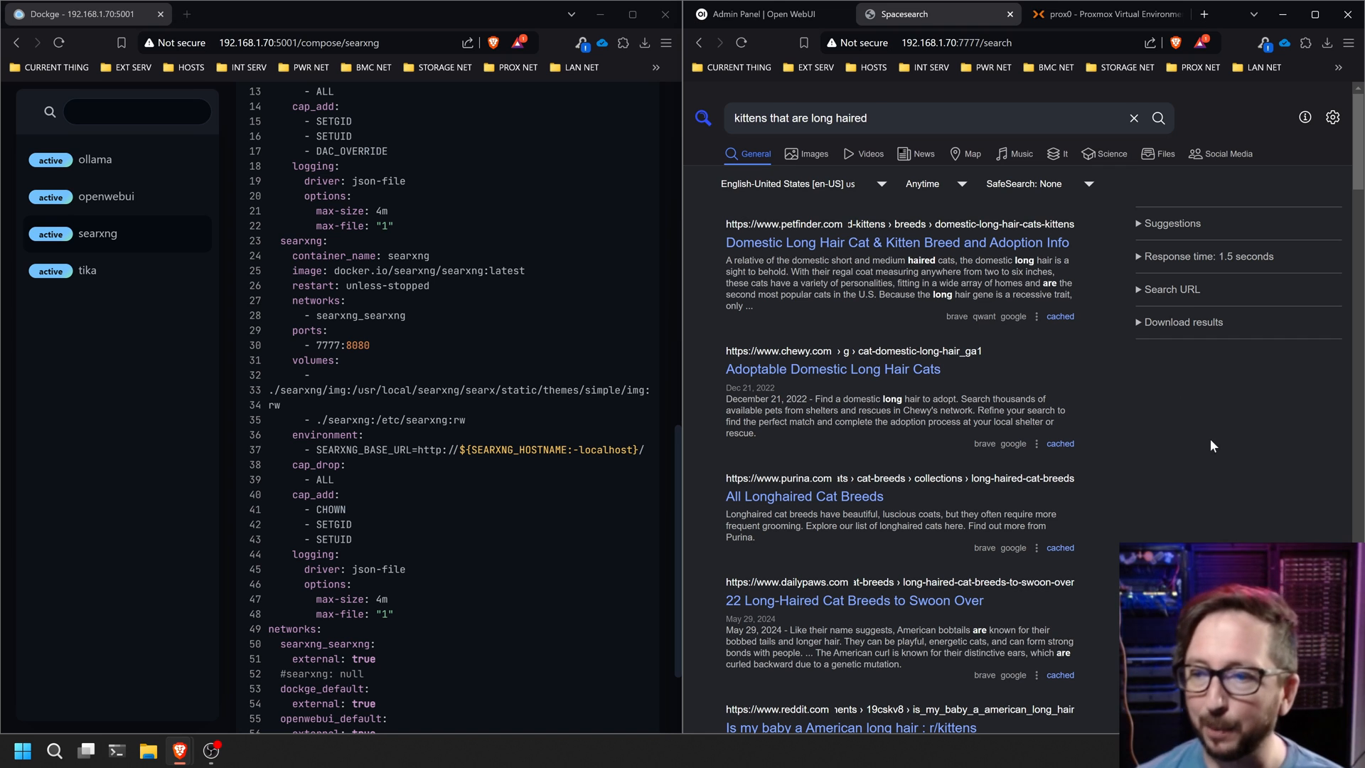
{"action": "scroll", "coordinate": [1161, 455], "scroll_direction": "down", "scroll_amount": 3}
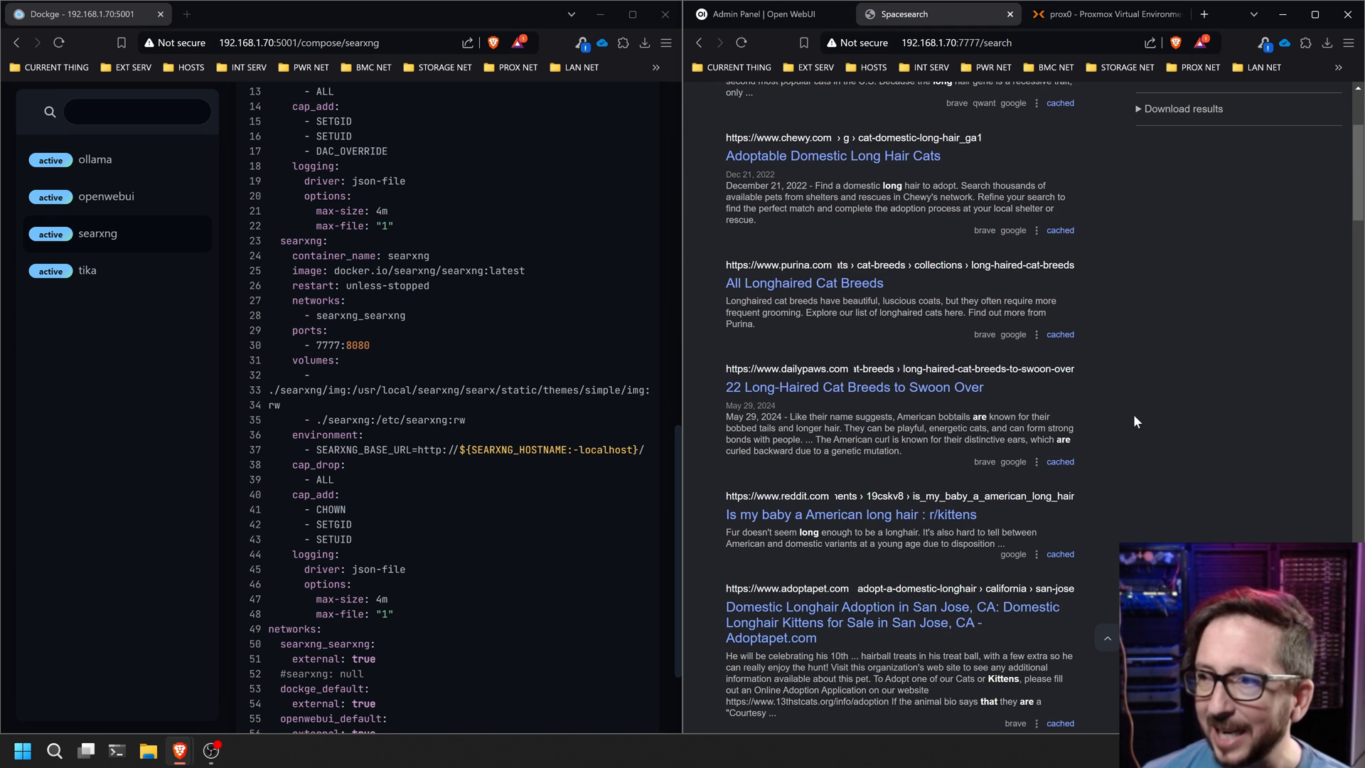
{"action": "scroll", "coordinate": [1133, 413], "scroll_direction": "up", "scroll_amount": 2}
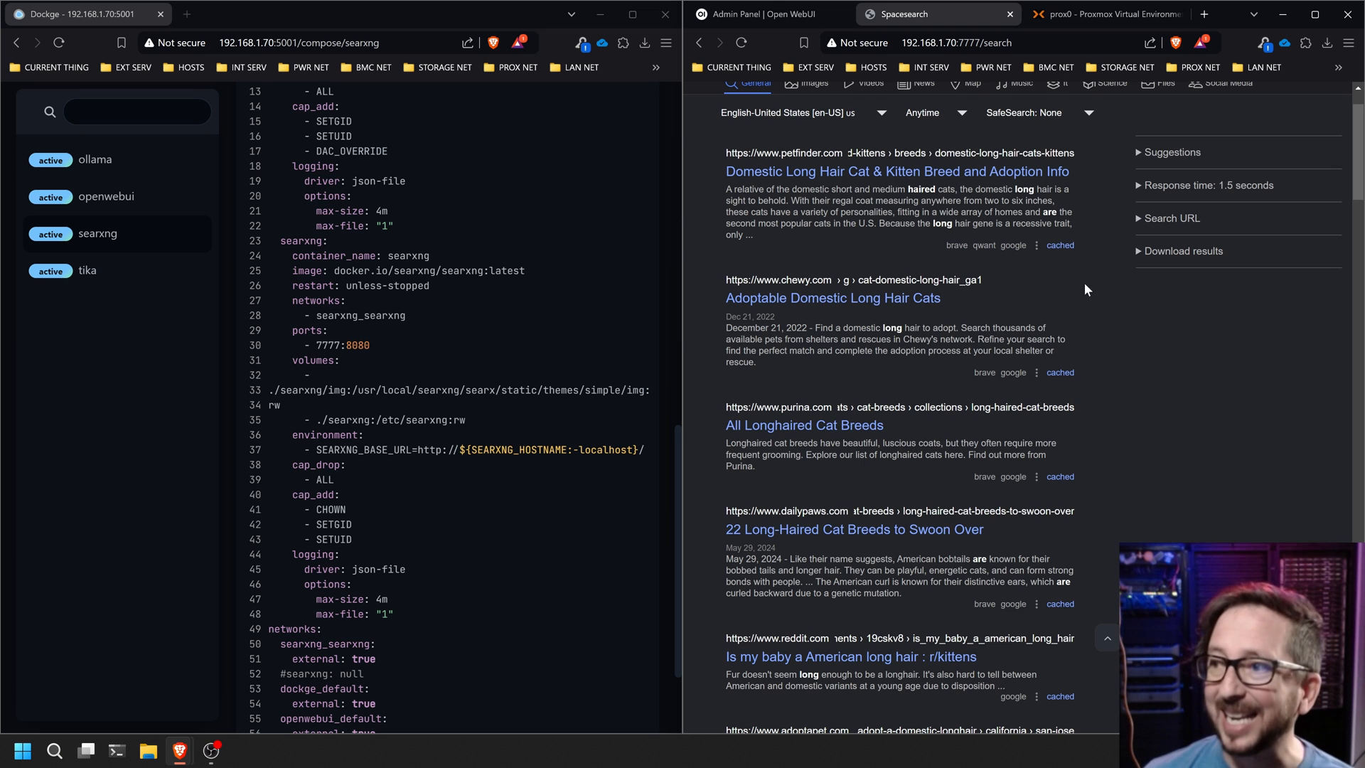
{"action": "scroll", "coordinate": [1137, 435], "scroll_direction": "up", "scroll_amount": 1}
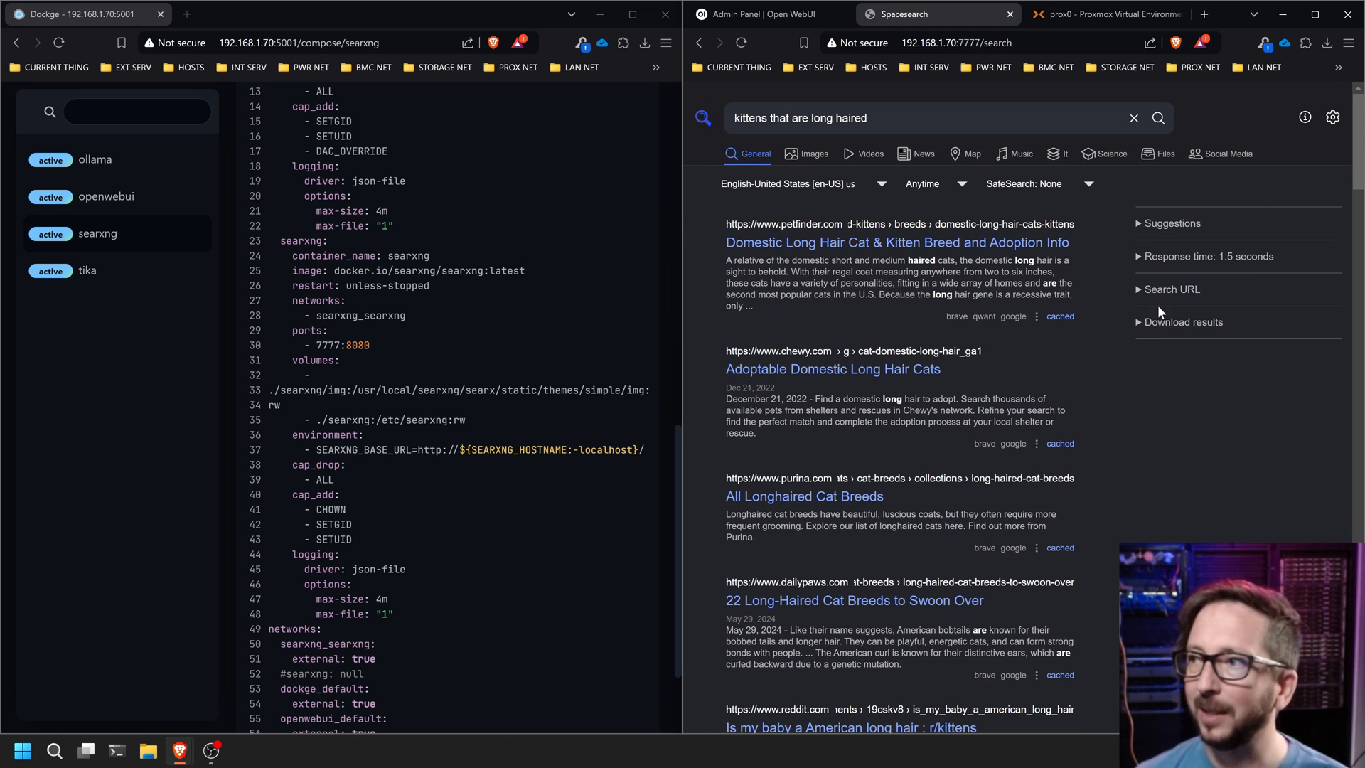
Open the SearXNG preferences, look over the general options and save them
{"action": "left_click", "coordinate": [1333, 117]}
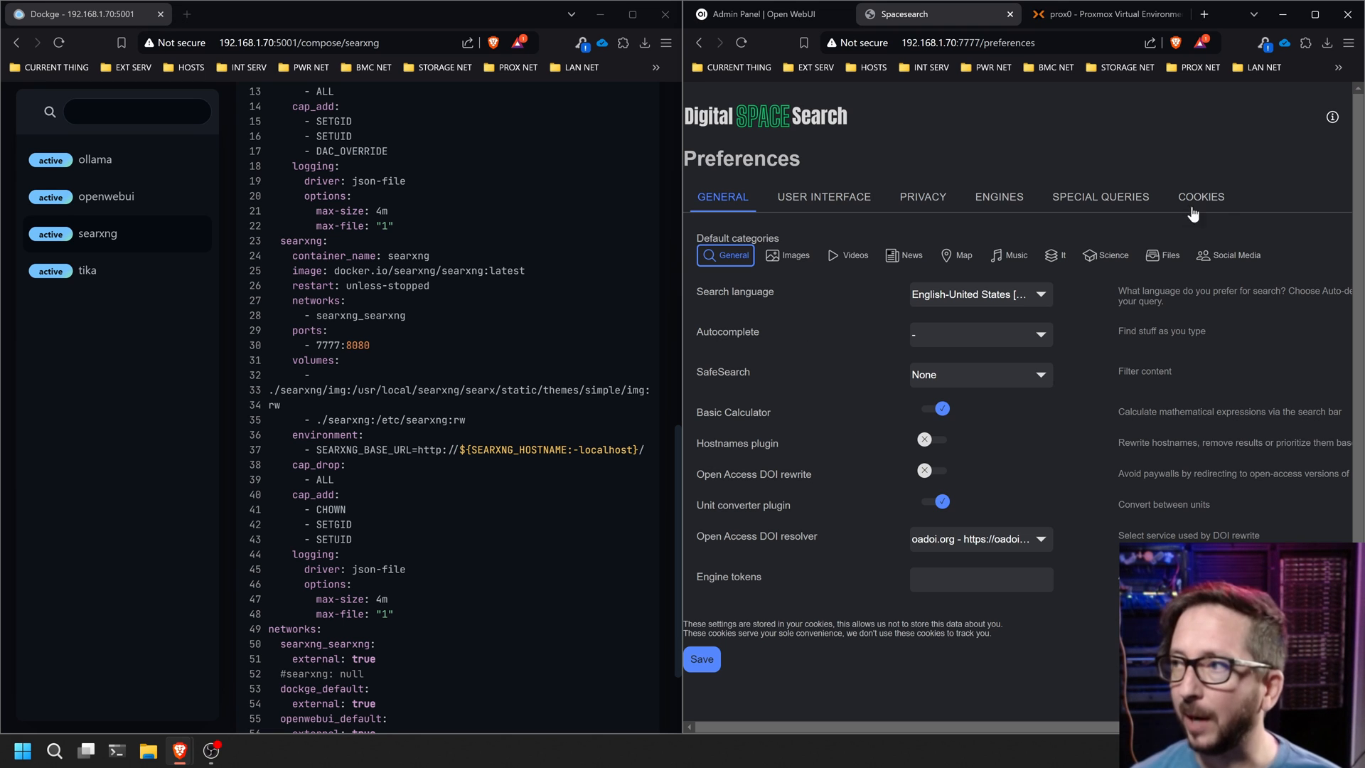
{"action": "left_click", "coordinate": [700, 660]}
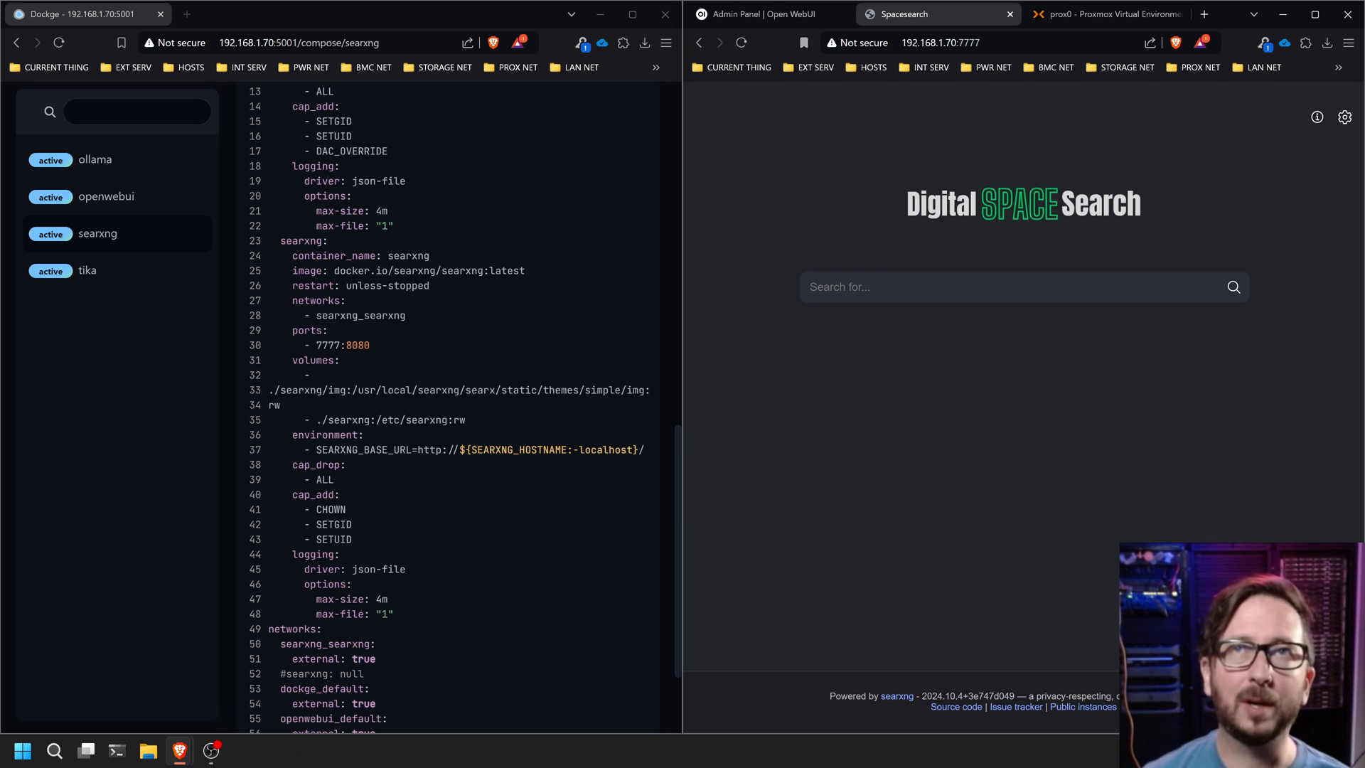
Return to Open WebUI's Web Search settings and review the searxng stack's compose.yaml in Dockge down to its networks and volumes
{"action": "left_click", "coordinate": [799, 17]}
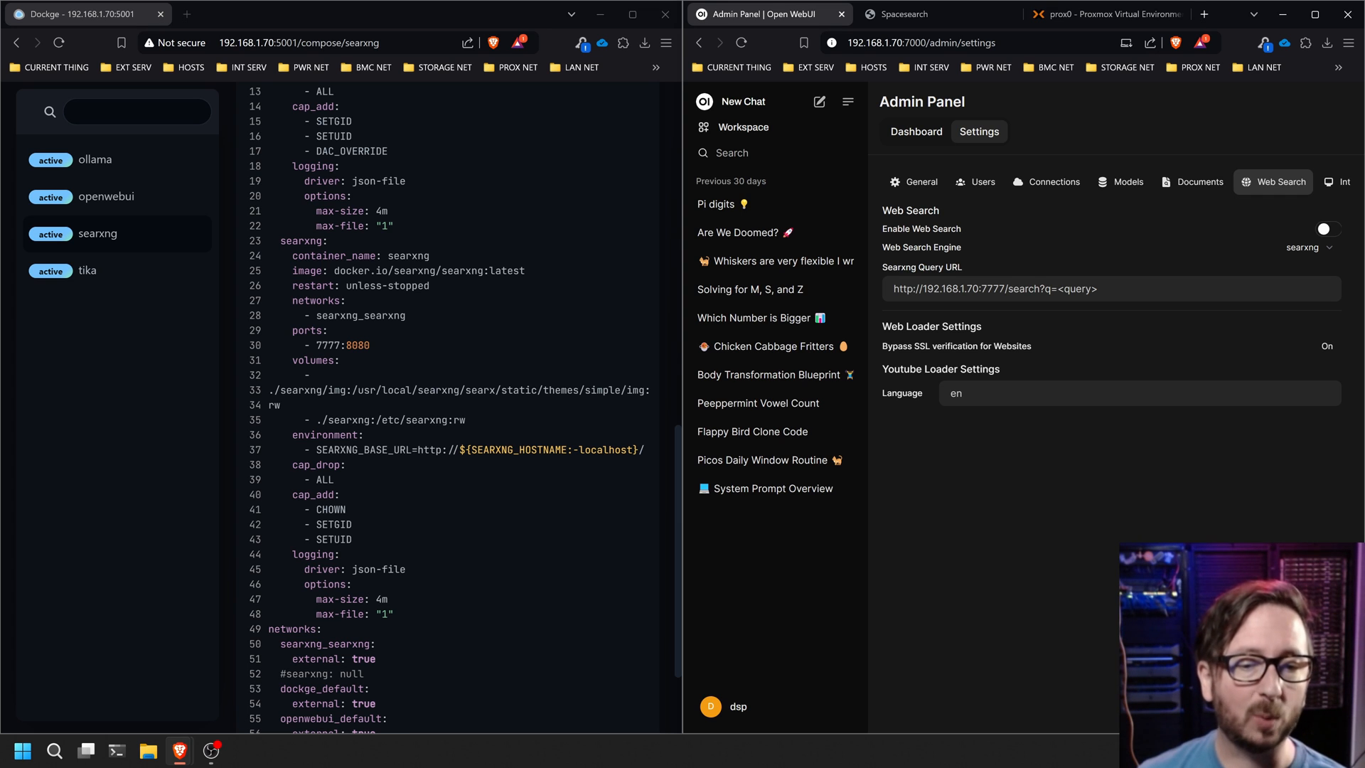
{"action": "scroll", "coordinate": [466, 410], "scroll_direction": "down", "scroll_amount": 1}
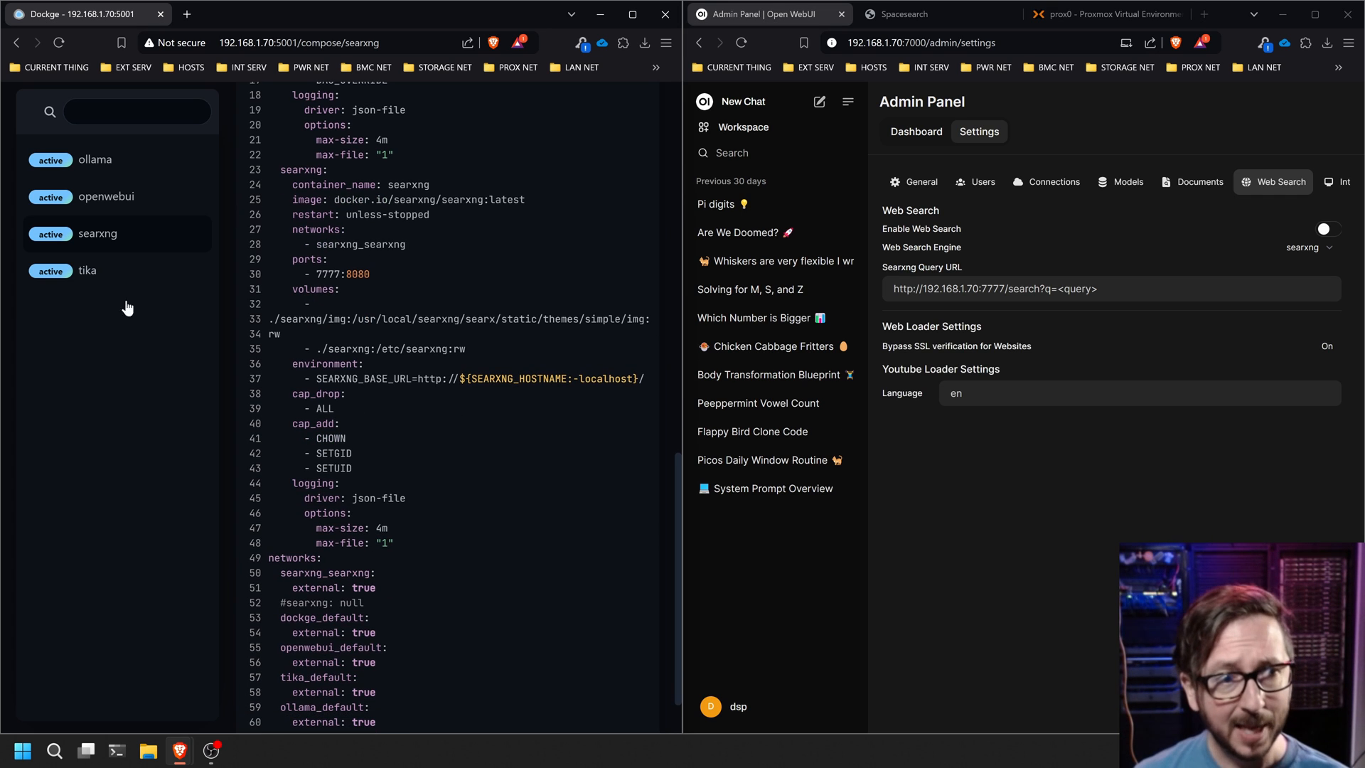
{"action": "scroll", "coordinate": [455, 398], "scroll_direction": "up", "scroll_amount": 6}
{"action": "scroll", "coordinate": [455, 398], "scroll_direction": "down", "scroll_amount": 2}
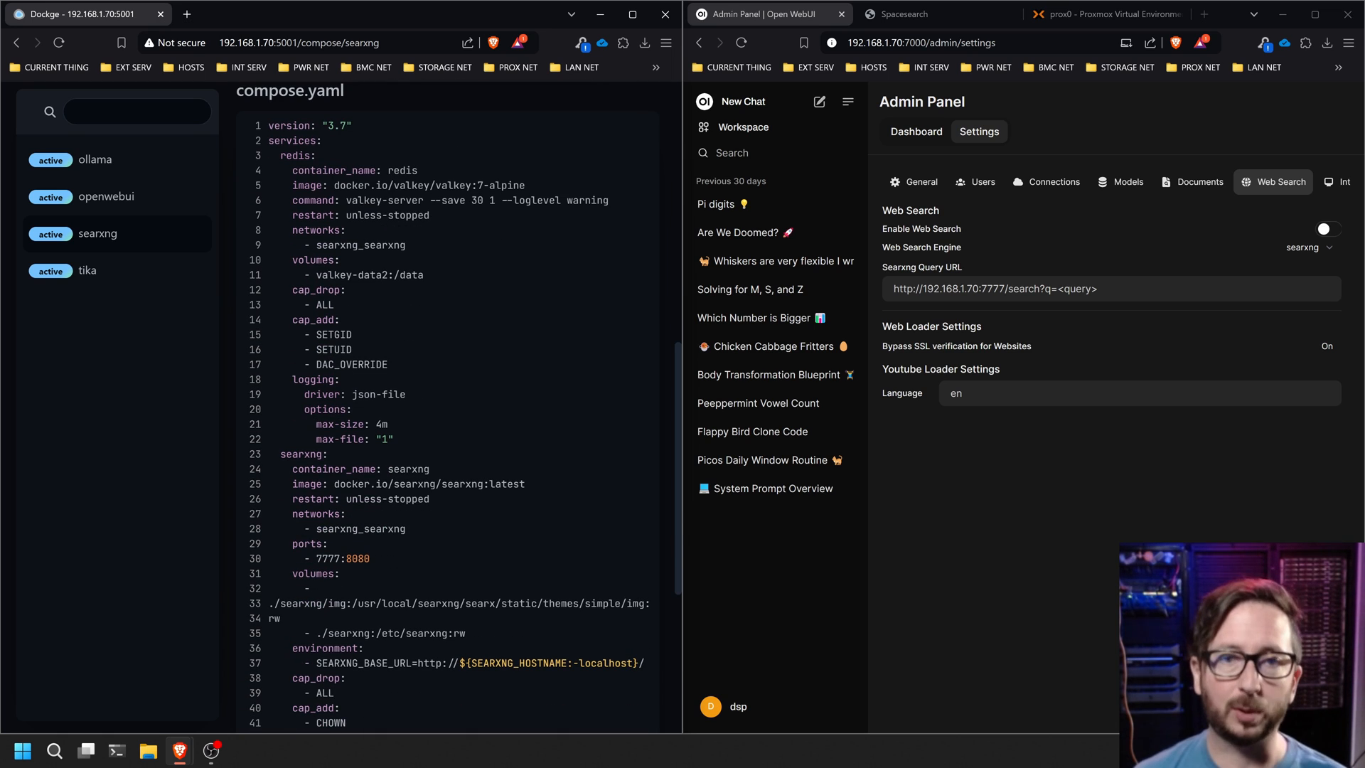
{"action": "scroll", "coordinate": [458, 407], "scroll_direction": "down", "scroll_amount": 1}
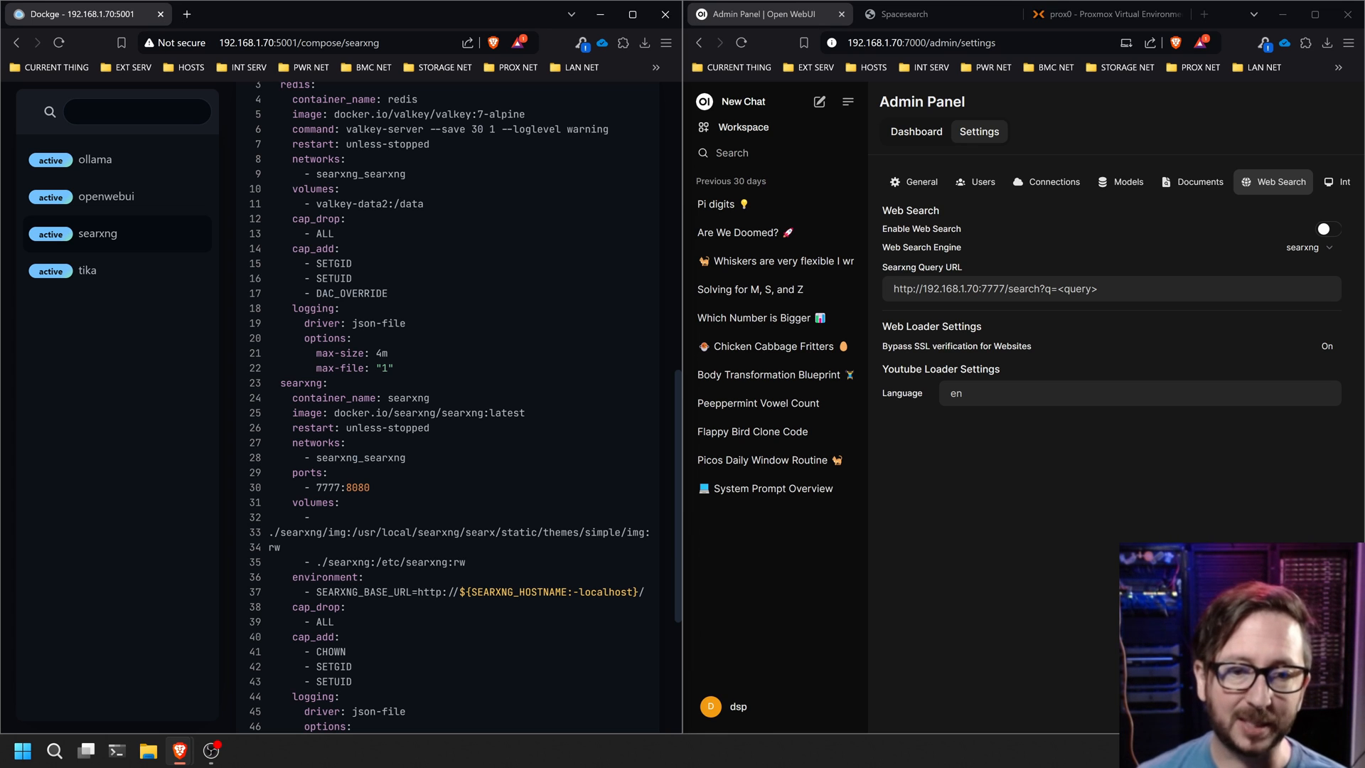
{"action": "scroll", "coordinate": [459, 407], "scroll_direction": "down", "scroll_amount": 3}
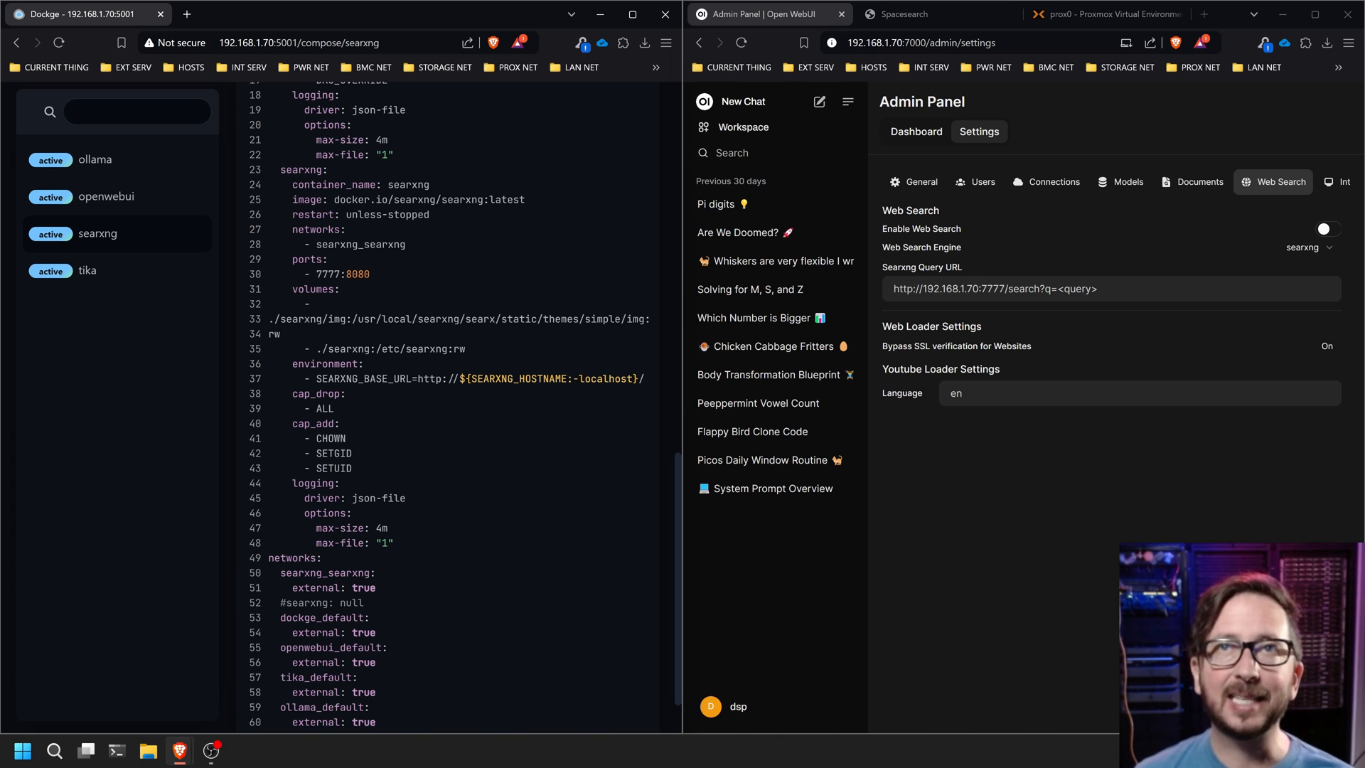
{"action": "scroll", "coordinate": [455, 406], "scroll_direction": "down", "scroll_amount": 2}
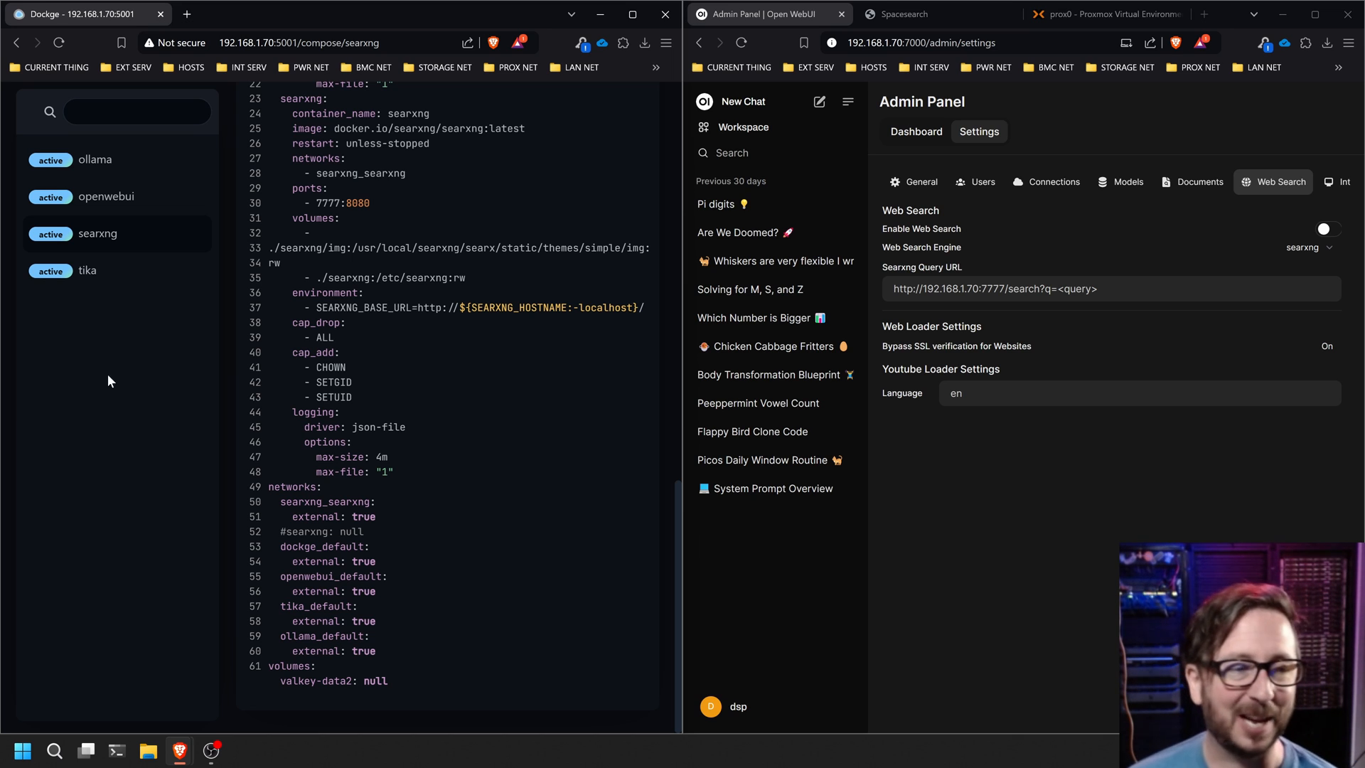
Display the tika stack in Dockge and show Open WebUI's Documents settings in a maximized window
{"action": "left_click", "coordinate": [104, 278]}
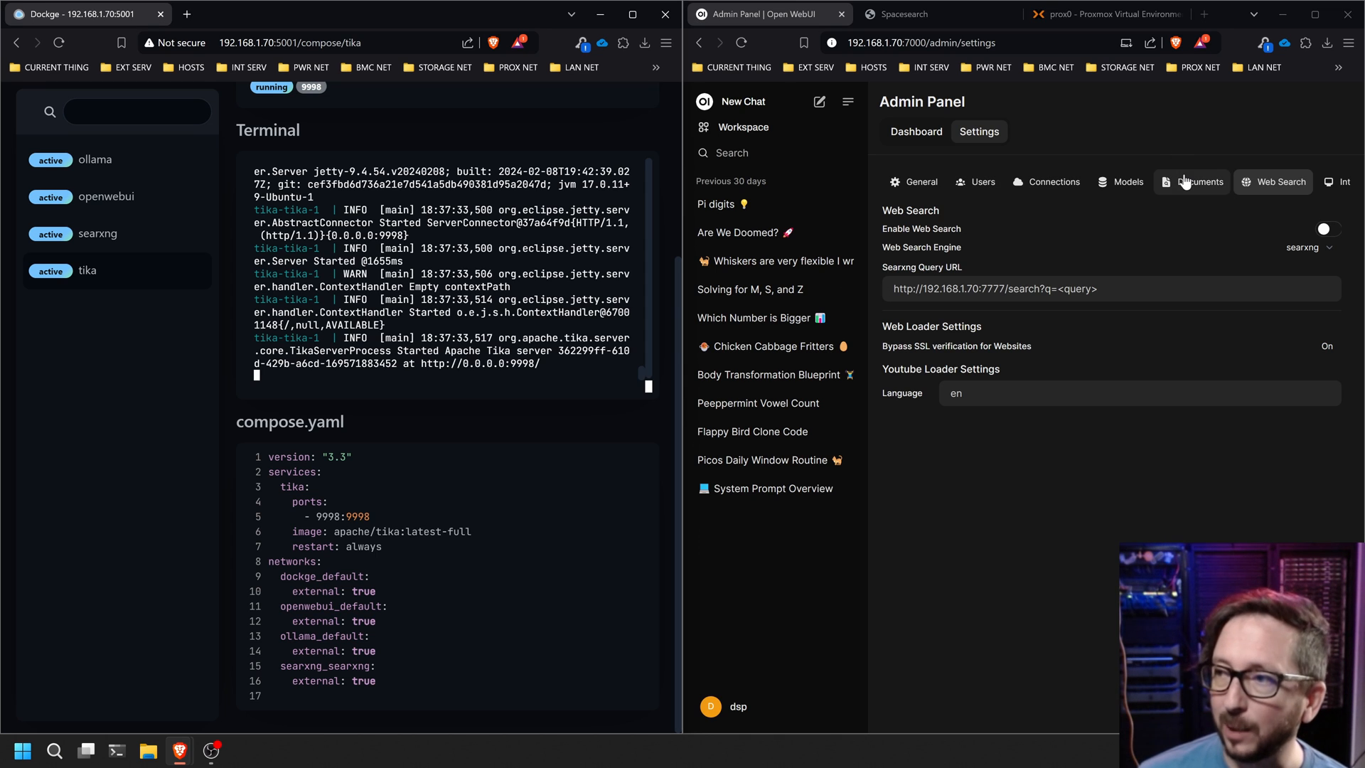
{"action": "left_click", "coordinate": [1194, 182]}
{"action": "key", "text": "super+Up"}
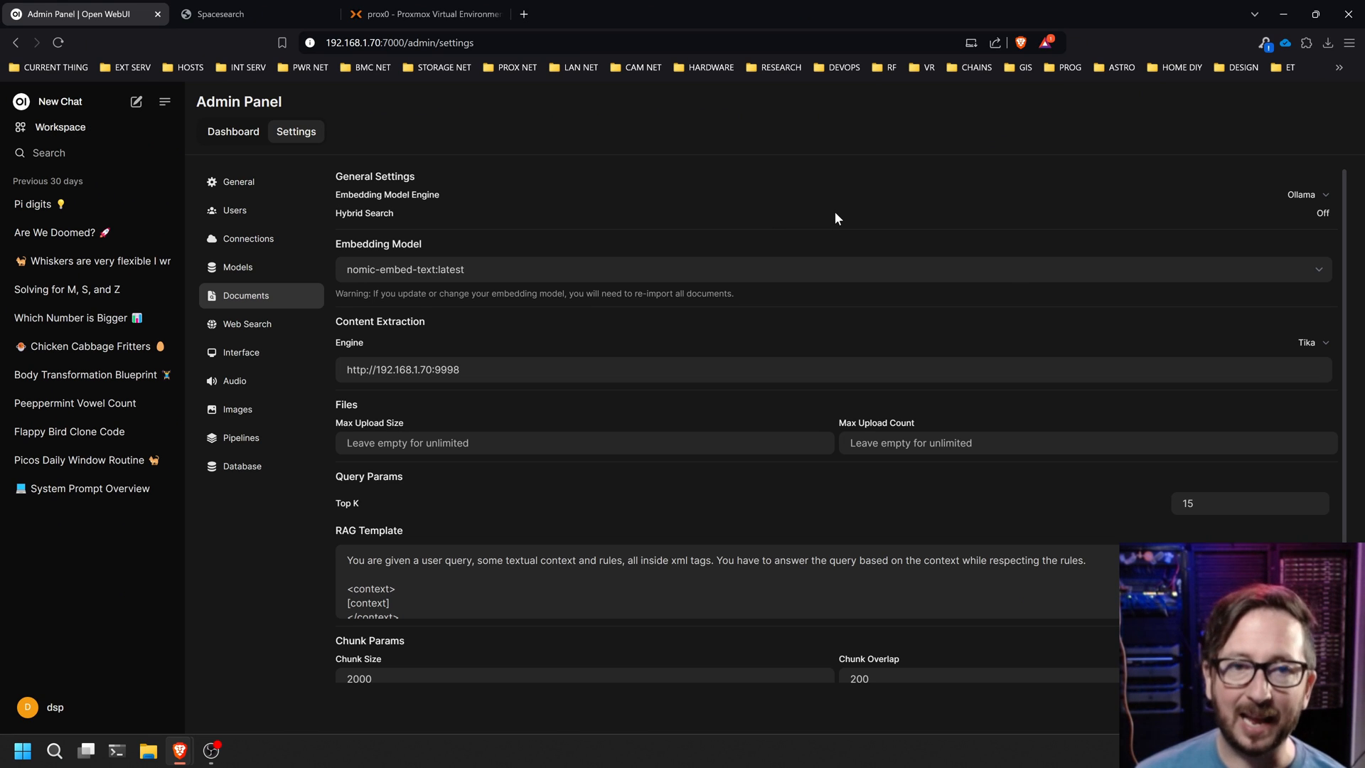
Check the available embedding model engines and highlight the port in the Tika content extraction URL
{"action": "left_click", "coordinate": [1304, 195]}
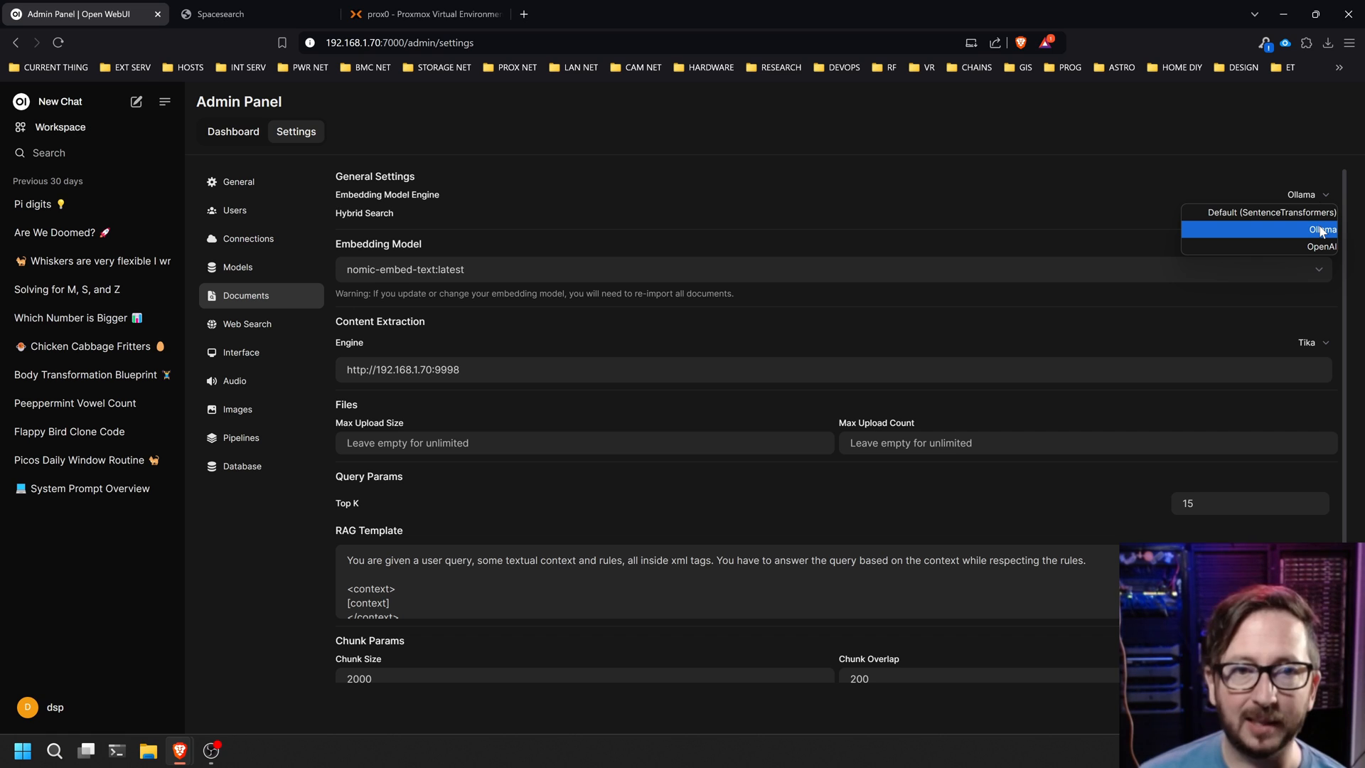
{"action": "left_click", "coordinate": [1202, 162]}
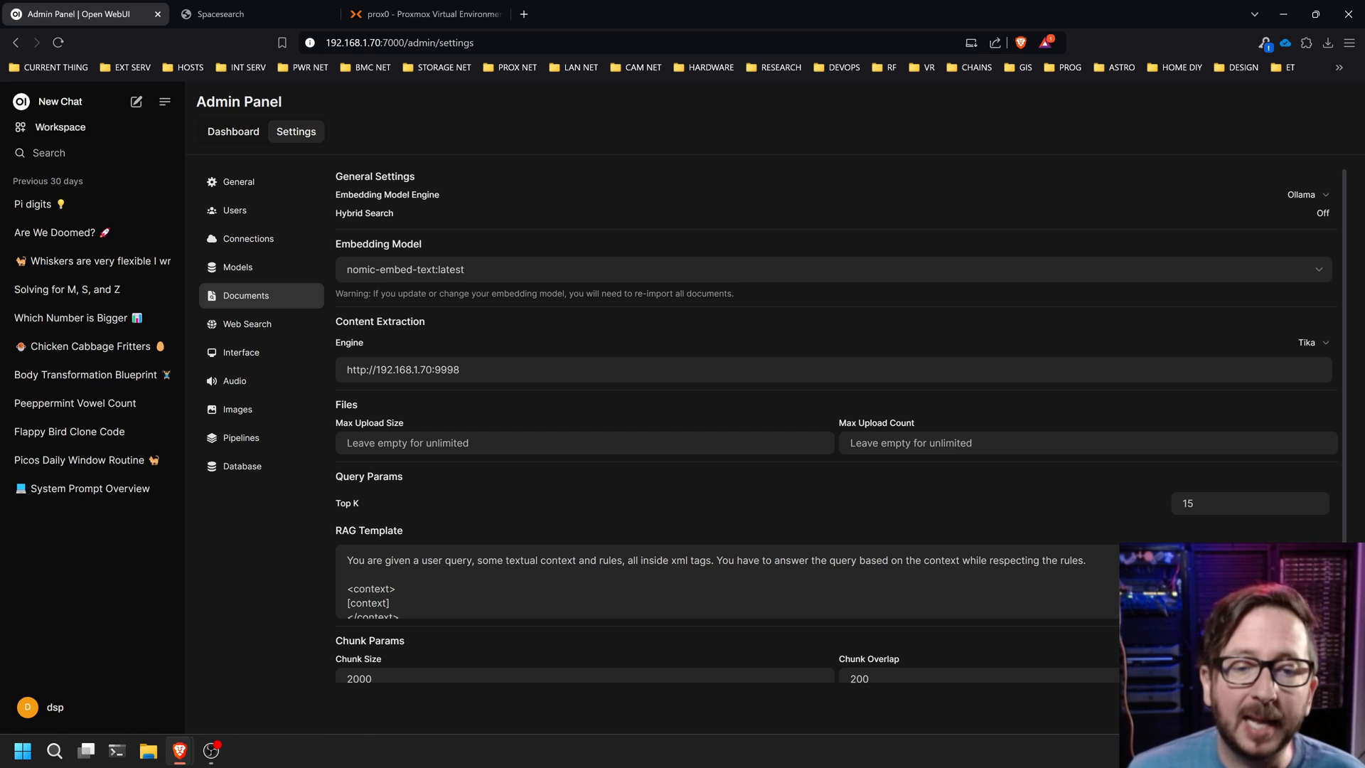
{"action": "left_click_drag", "start_coordinate": [435, 369], "coordinate": [460, 370]}
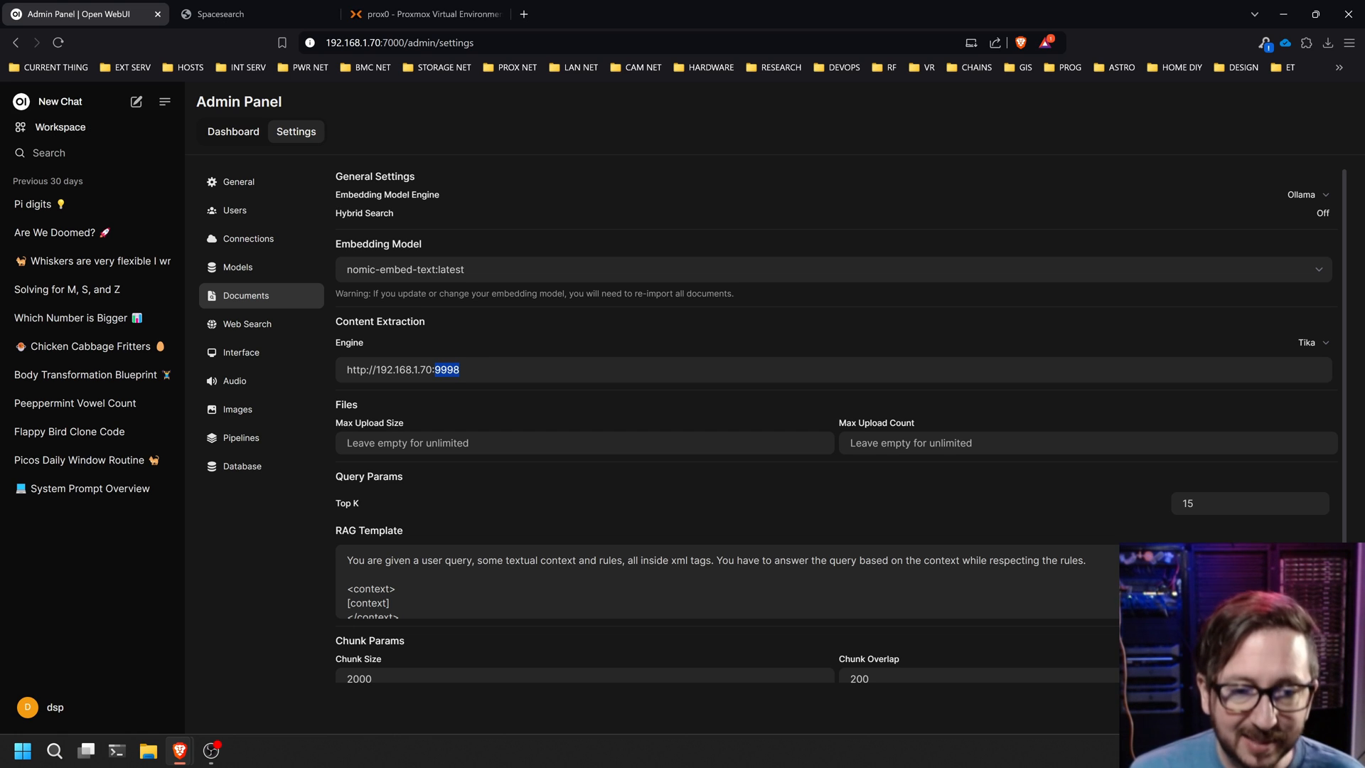
{"action": "left_click", "coordinate": [366, 370]}
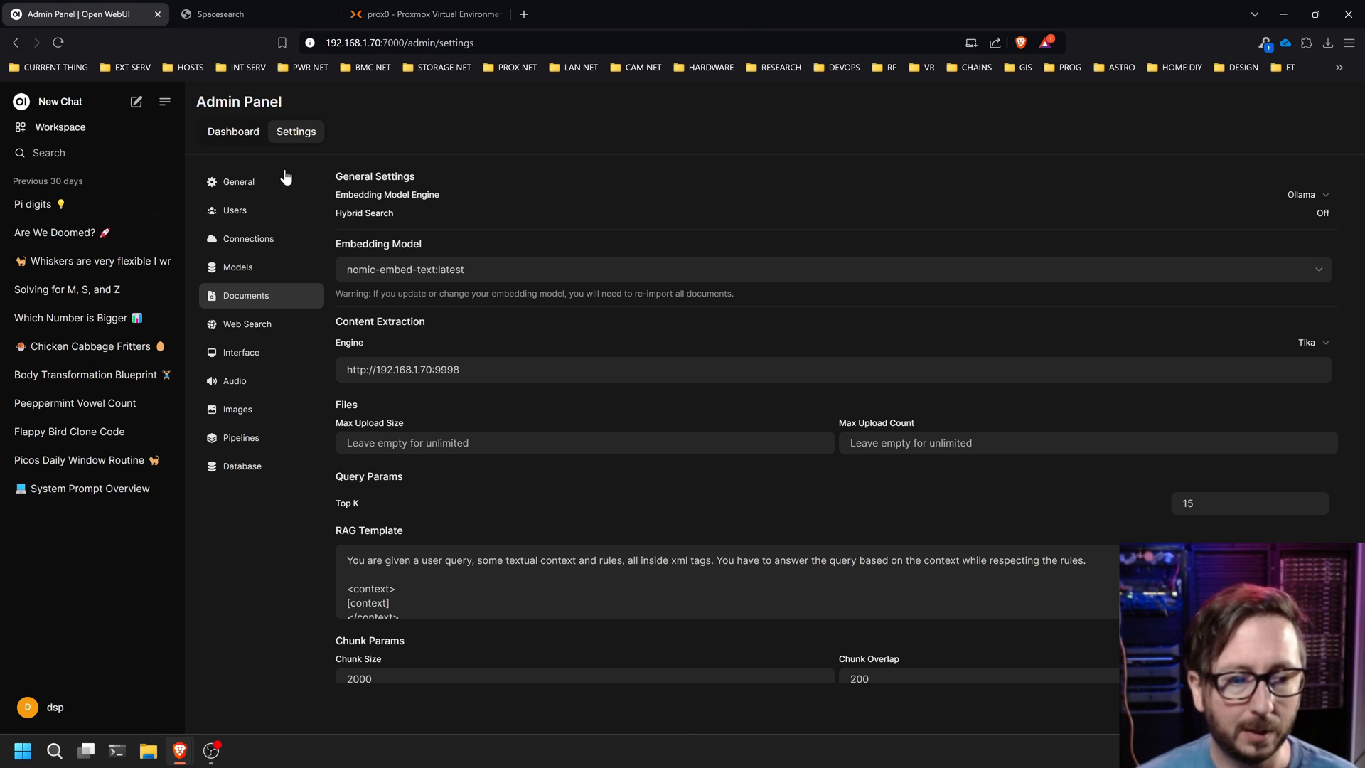
Restore the Open WebUI window's size, check Dockge's tika stack behind it and view the content extraction engine choices
{"action": "double_click", "coordinate": [737, 15]}
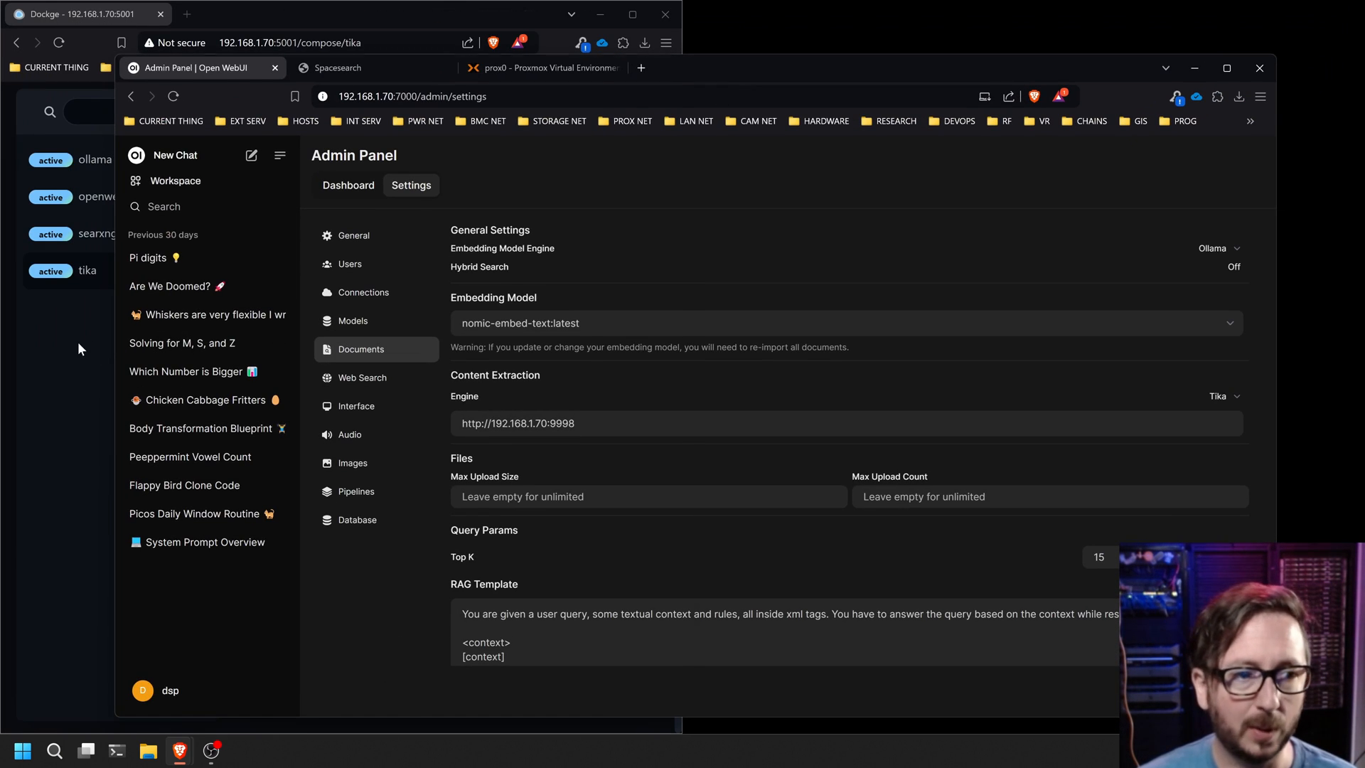
{"action": "left_click", "coordinate": [85, 345]}
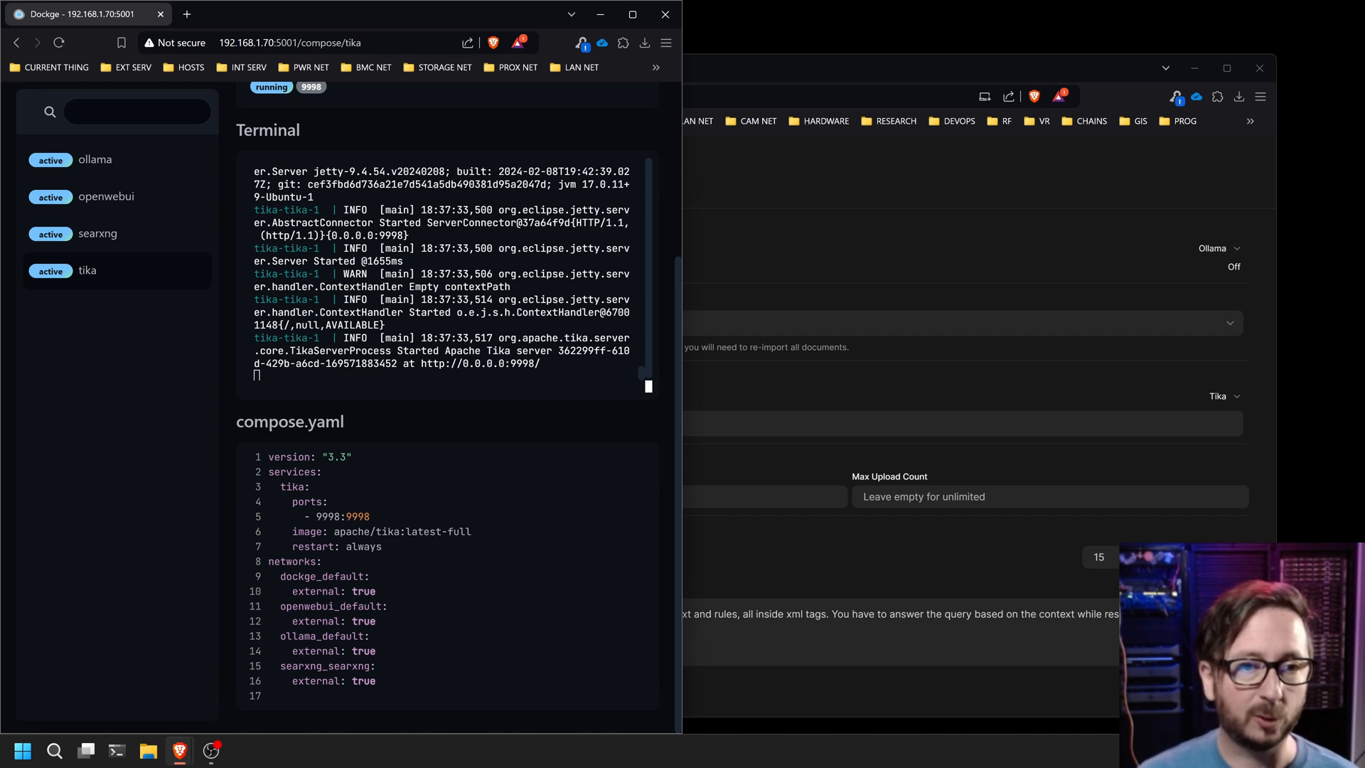
{"action": "left_click", "coordinate": [770, 194]}
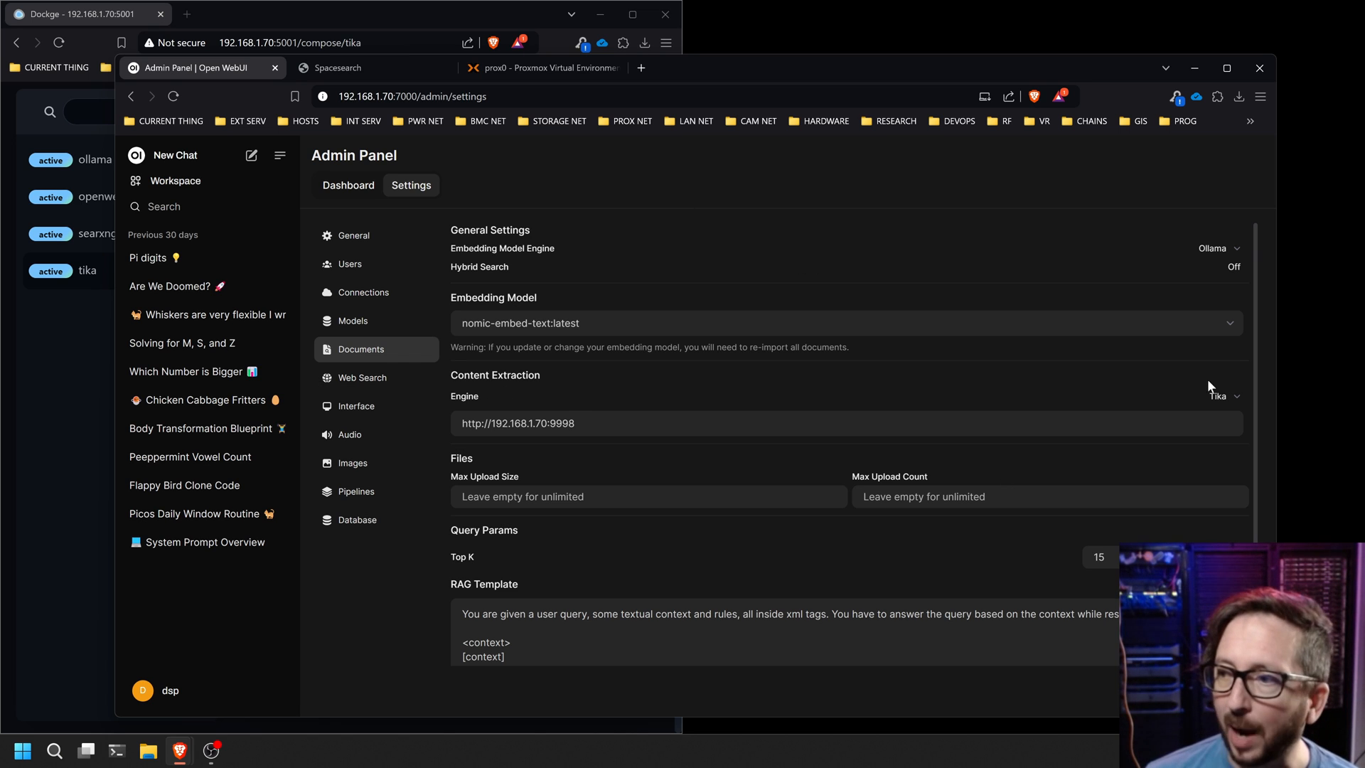
{"action": "left_click", "coordinate": [1234, 396]}
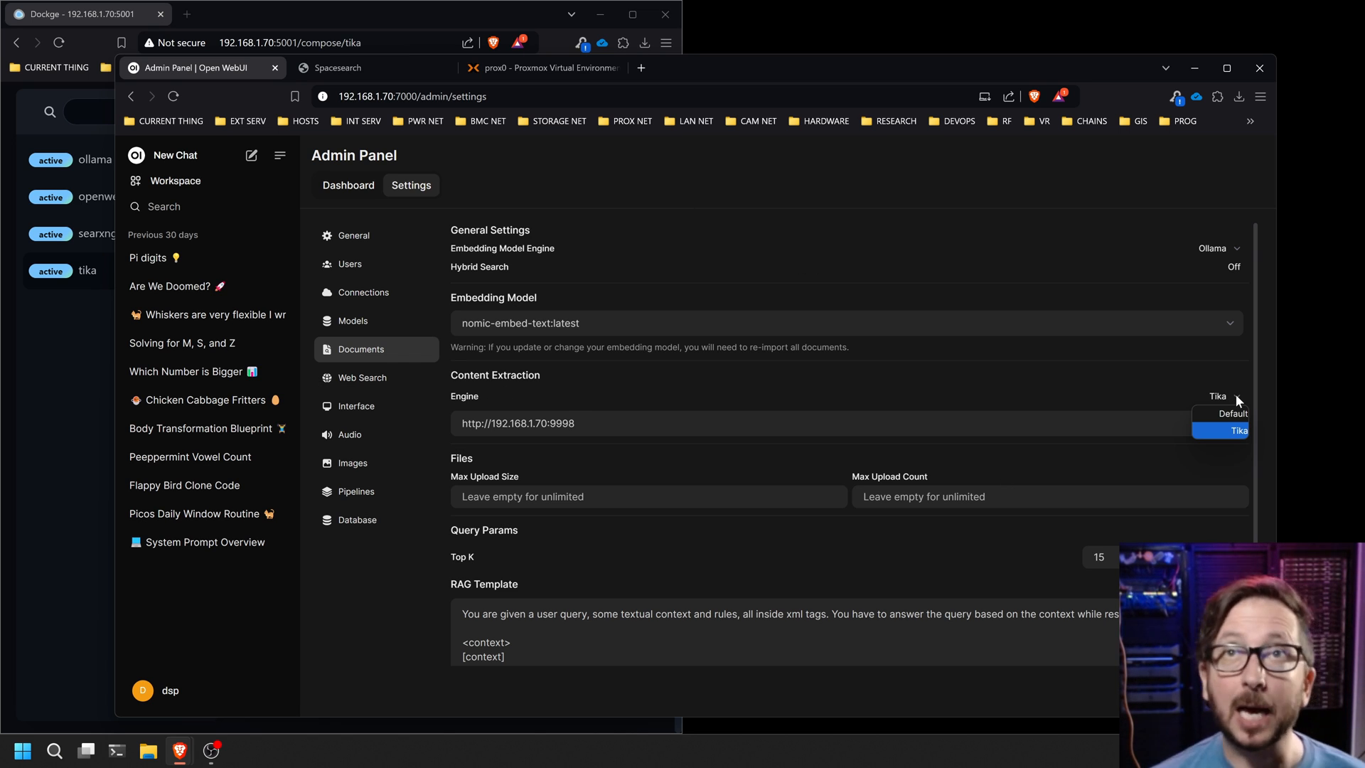
{"action": "left_click", "coordinate": [1236, 394]}
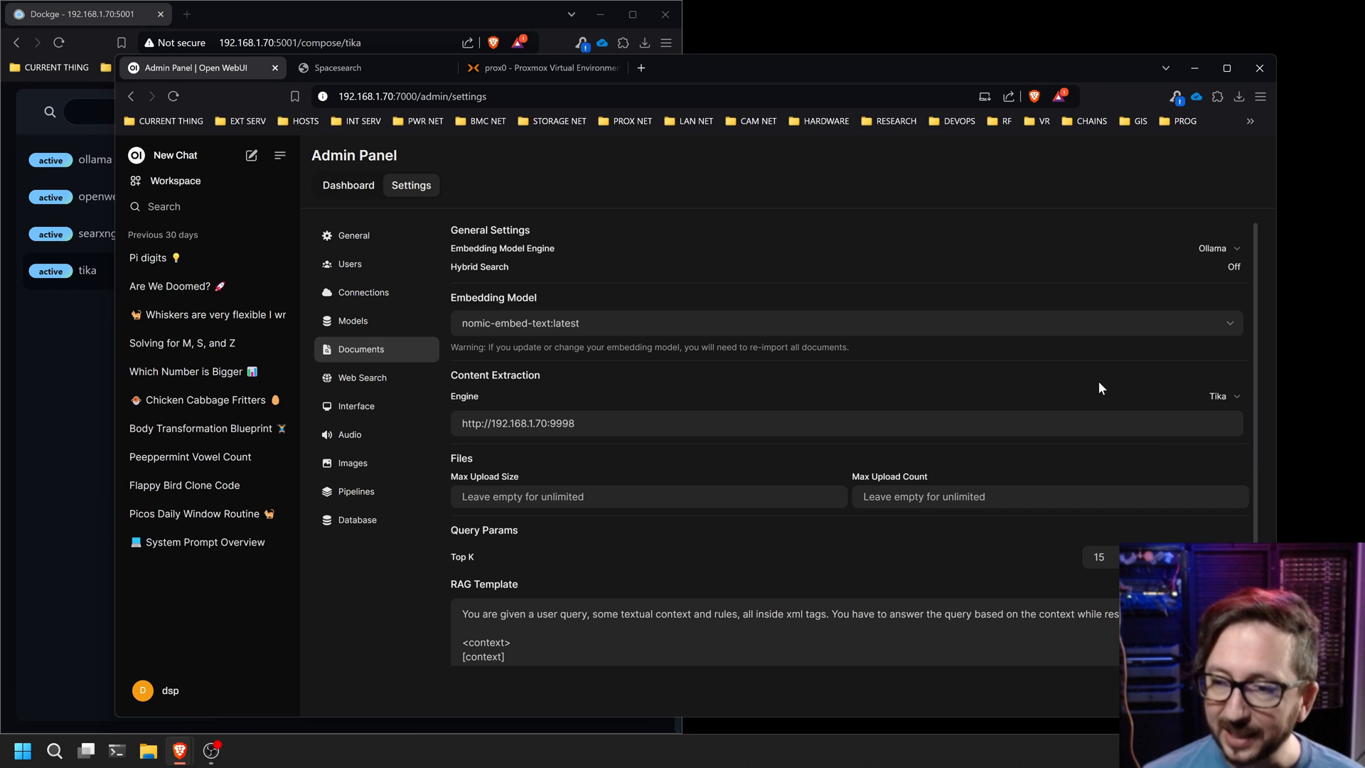
Review the remaining Documents settings, including the upload limits, Top K, RAG template and chunk parameters
{"action": "scroll", "coordinate": [936, 388], "scroll_direction": "down", "scroll_amount": 2}
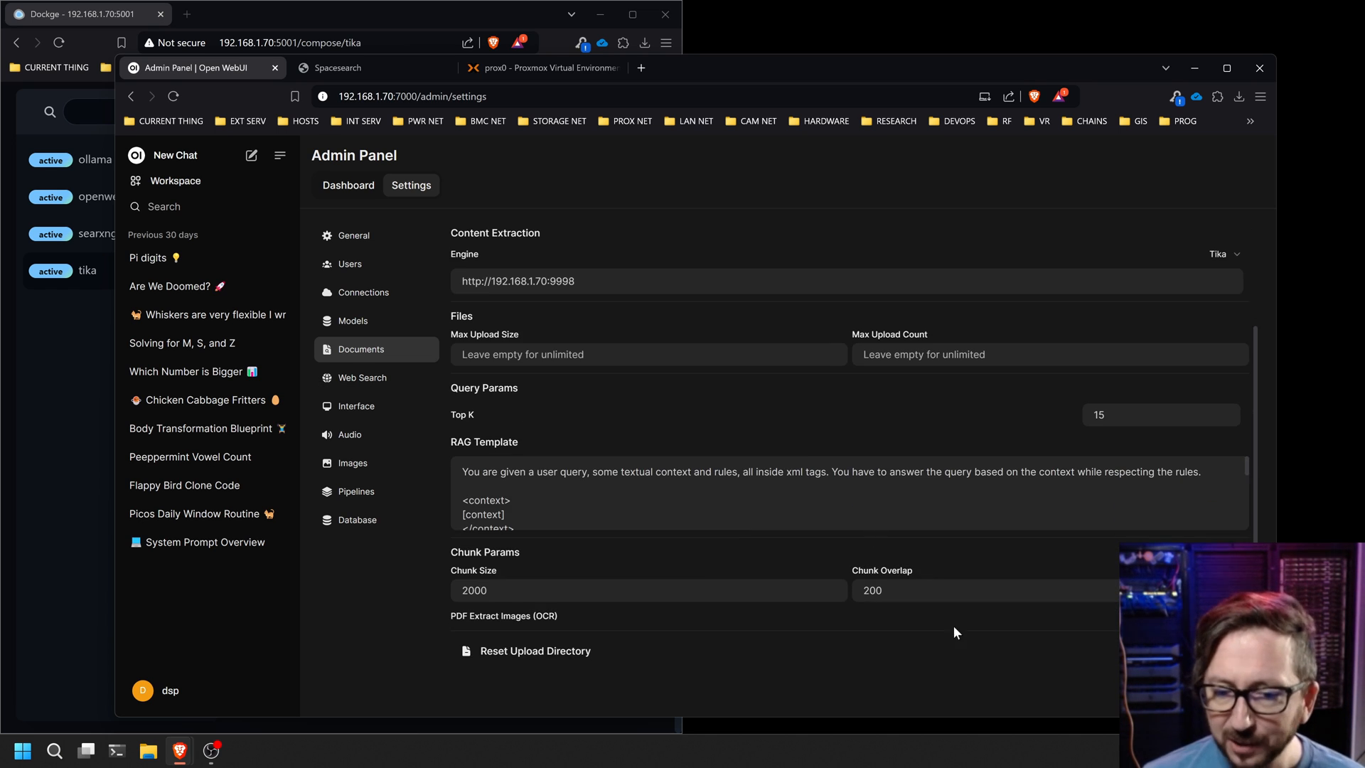
{"action": "scroll", "coordinate": [813, 636], "scroll_direction": "down", "scroll_amount": 1}
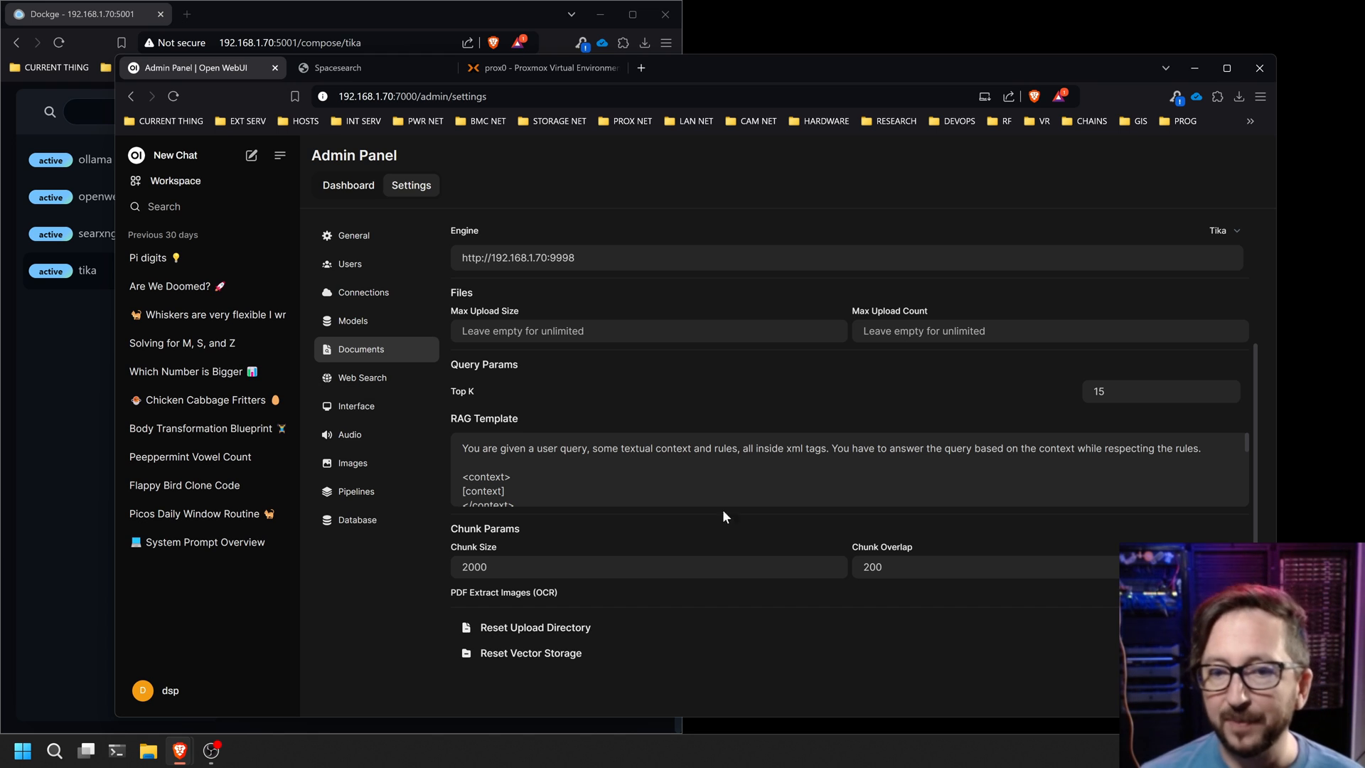
{"action": "scroll", "coordinate": [825, 469], "scroll_direction": "down", "scroll_amount": 3}
{"action": "scroll", "coordinate": [825, 469], "scroll_direction": "up", "scroll_amount": 3}
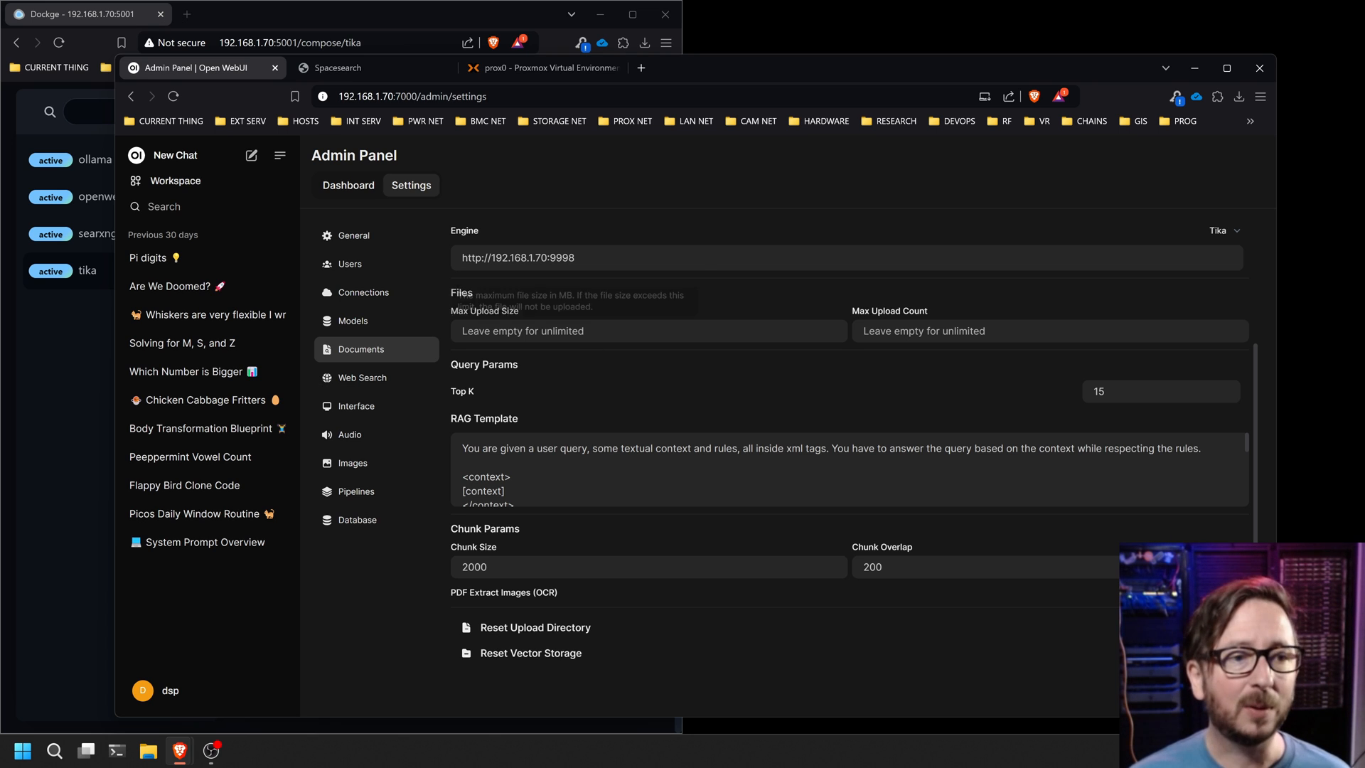
Open qwen2.5:latest for editing from the workspace models and review its parameters, tools, filters, actions and capabilities
{"action": "left_click", "coordinate": [176, 182]}
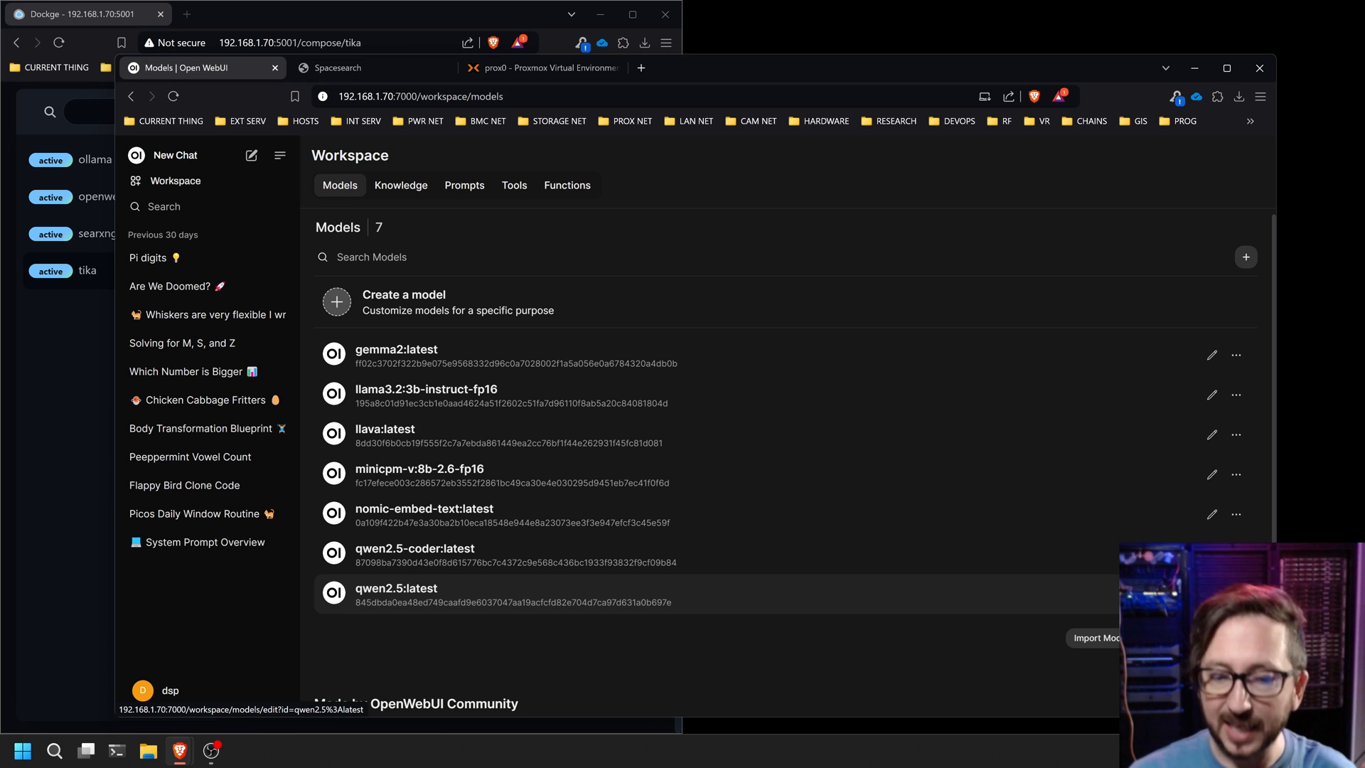
{"action": "left_click", "coordinate": [1212, 594]}
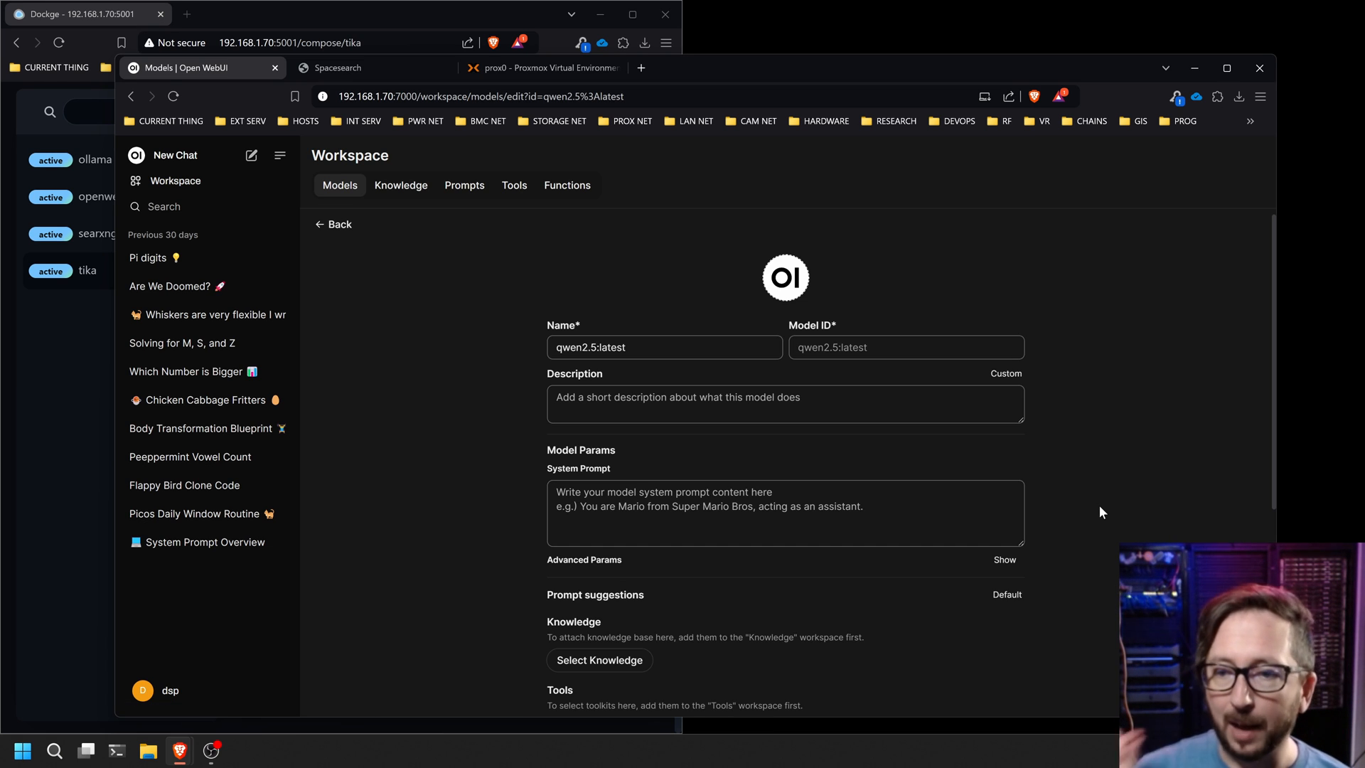
{"action": "scroll", "coordinate": [1069, 427], "scroll_direction": "down", "scroll_amount": 5}
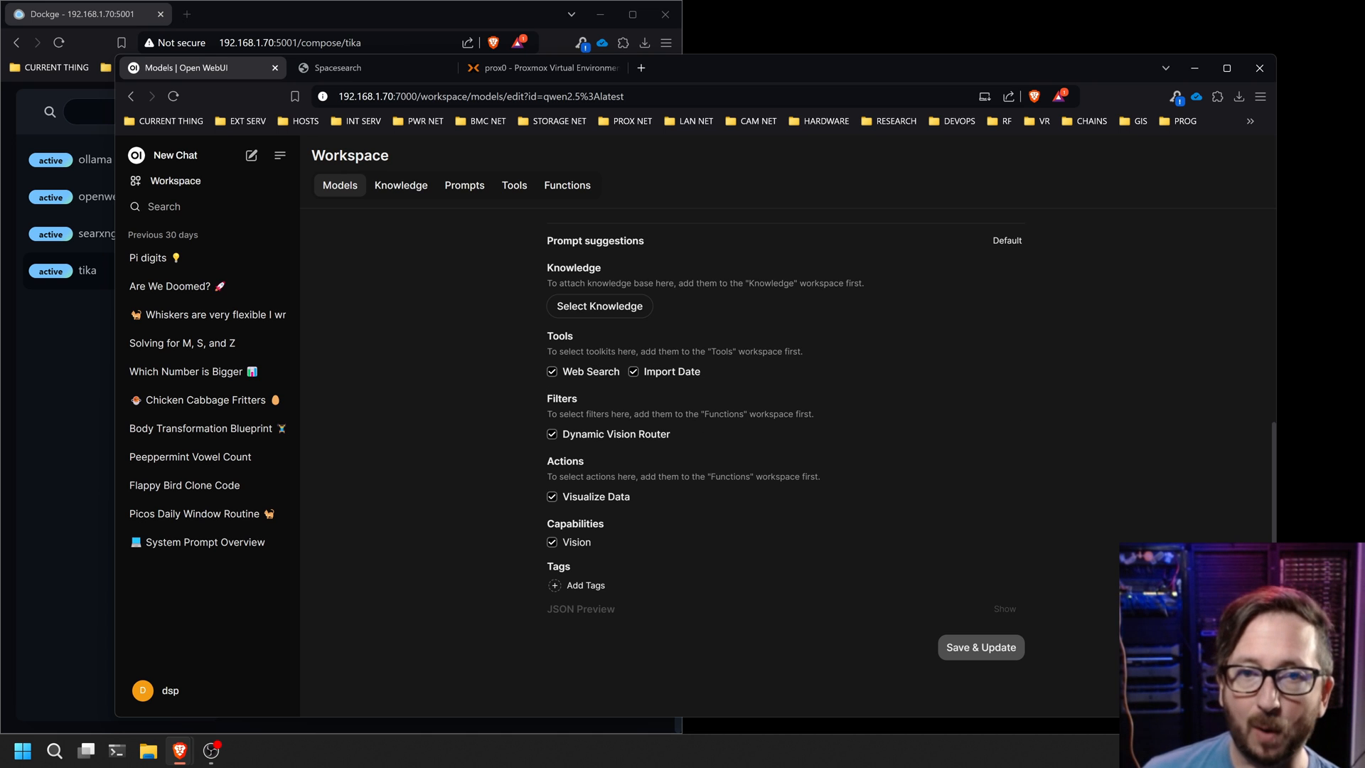
{"action": "scroll", "coordinate": [1198, 433], "scroll_direction": "up", "scroll_amount": 5}
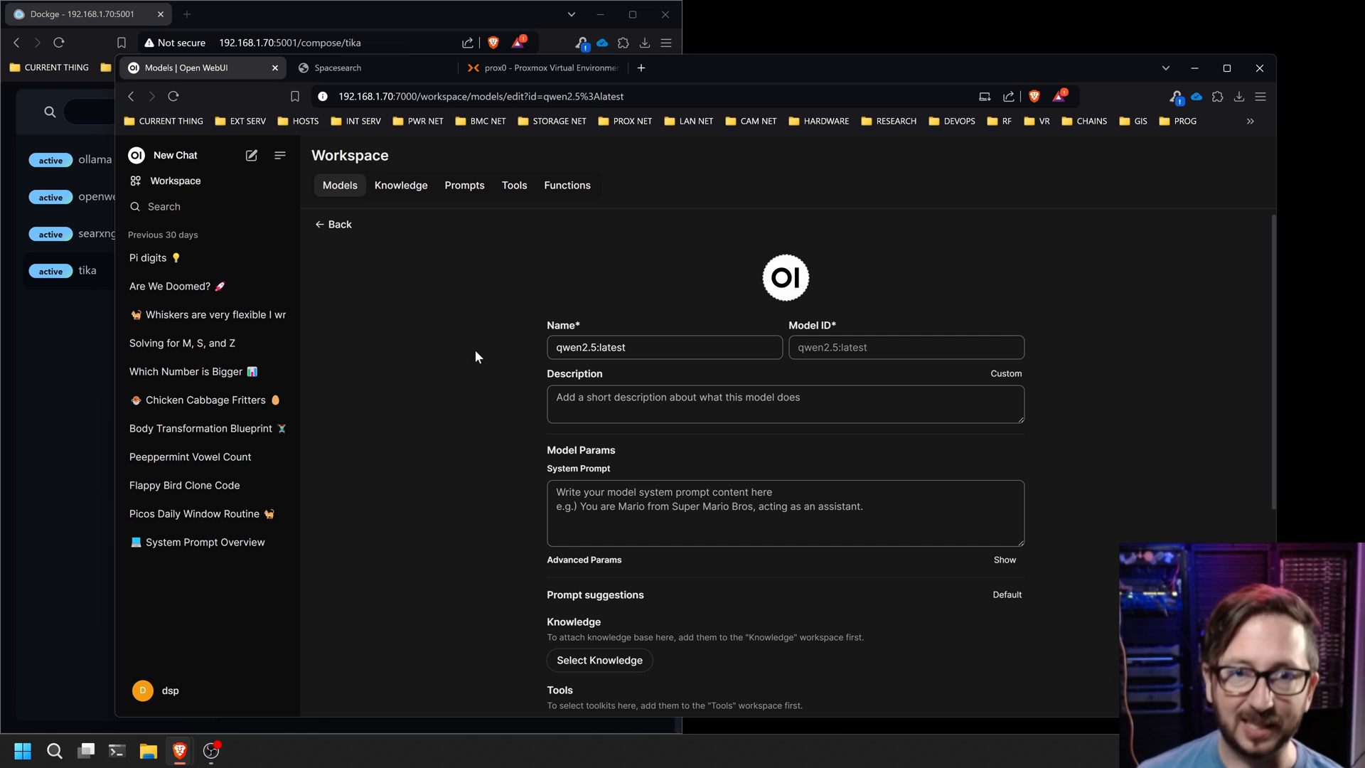
Look at the workspace's Knowledge section and its list of installed tools
{"action": "left_click", "coordinate": [400, 186]}
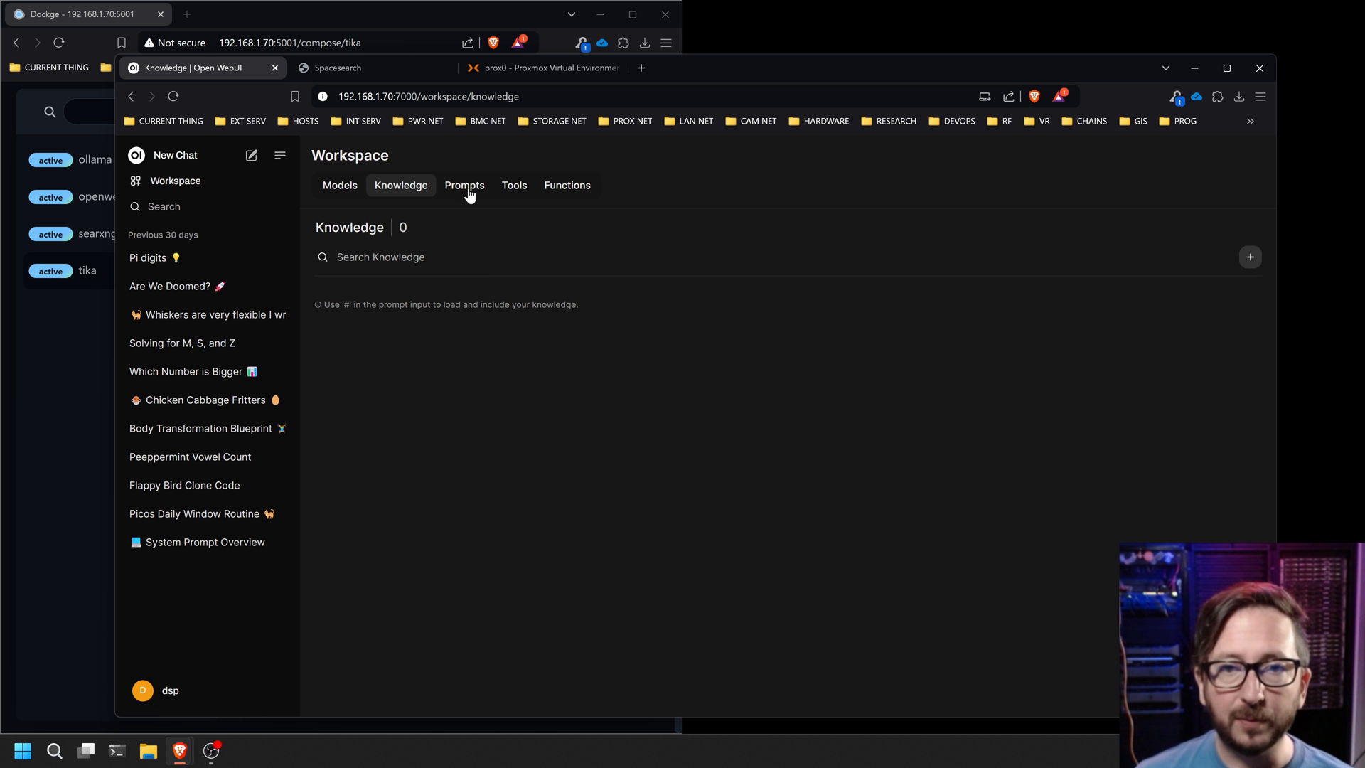
{"action": "left_click", "coordinate": [510, 185]}
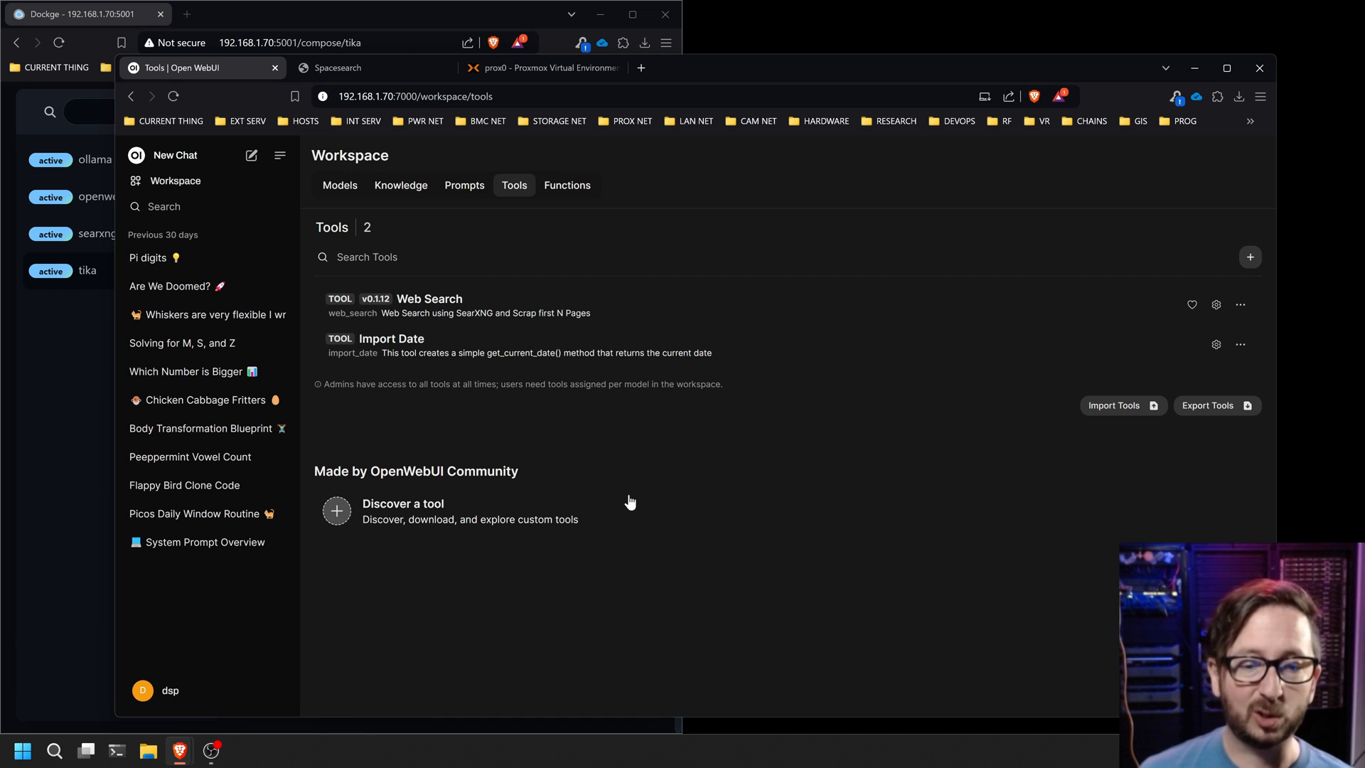
Open the Open WebUI community site through Discover a tool and browse its Tools category
{"action": "left_click", "coordinate": [337, 510]}
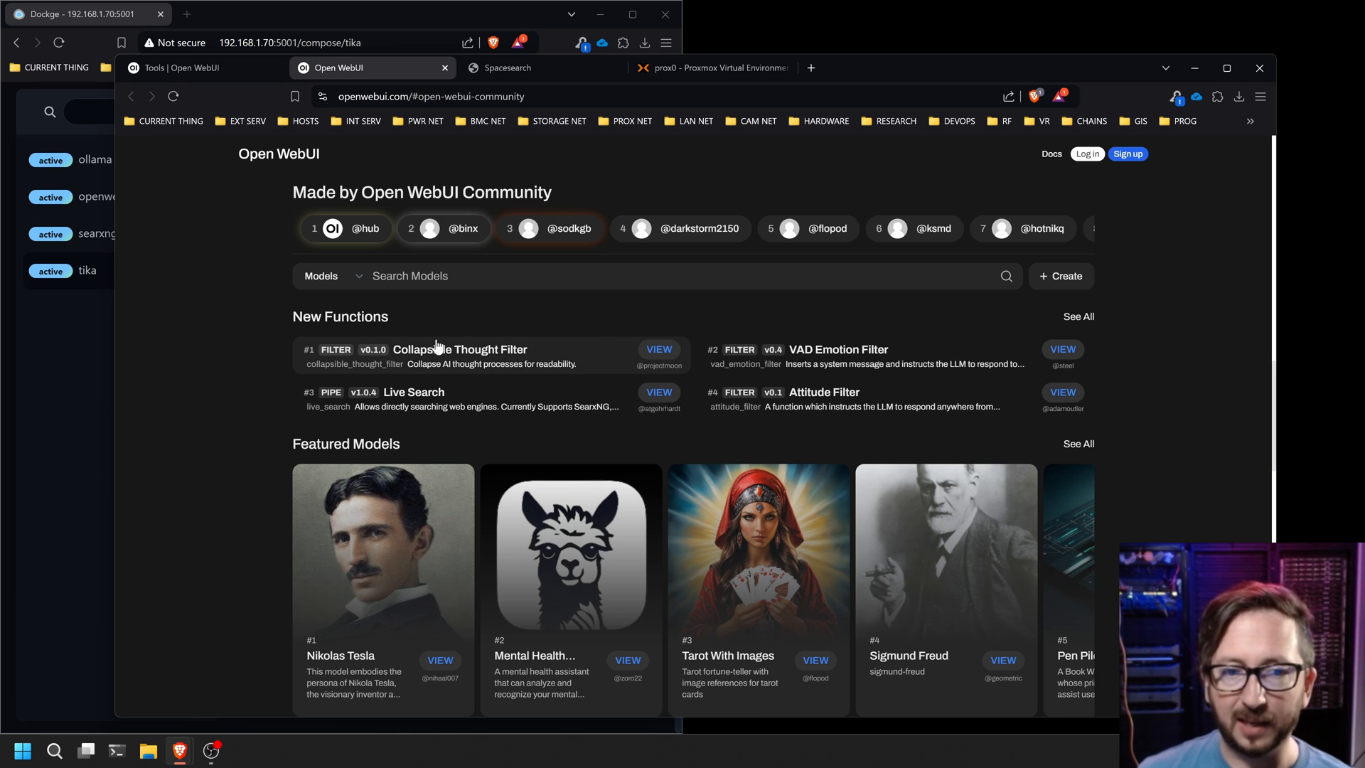
{"action": "left_click", "coordinate": [354, 280]}
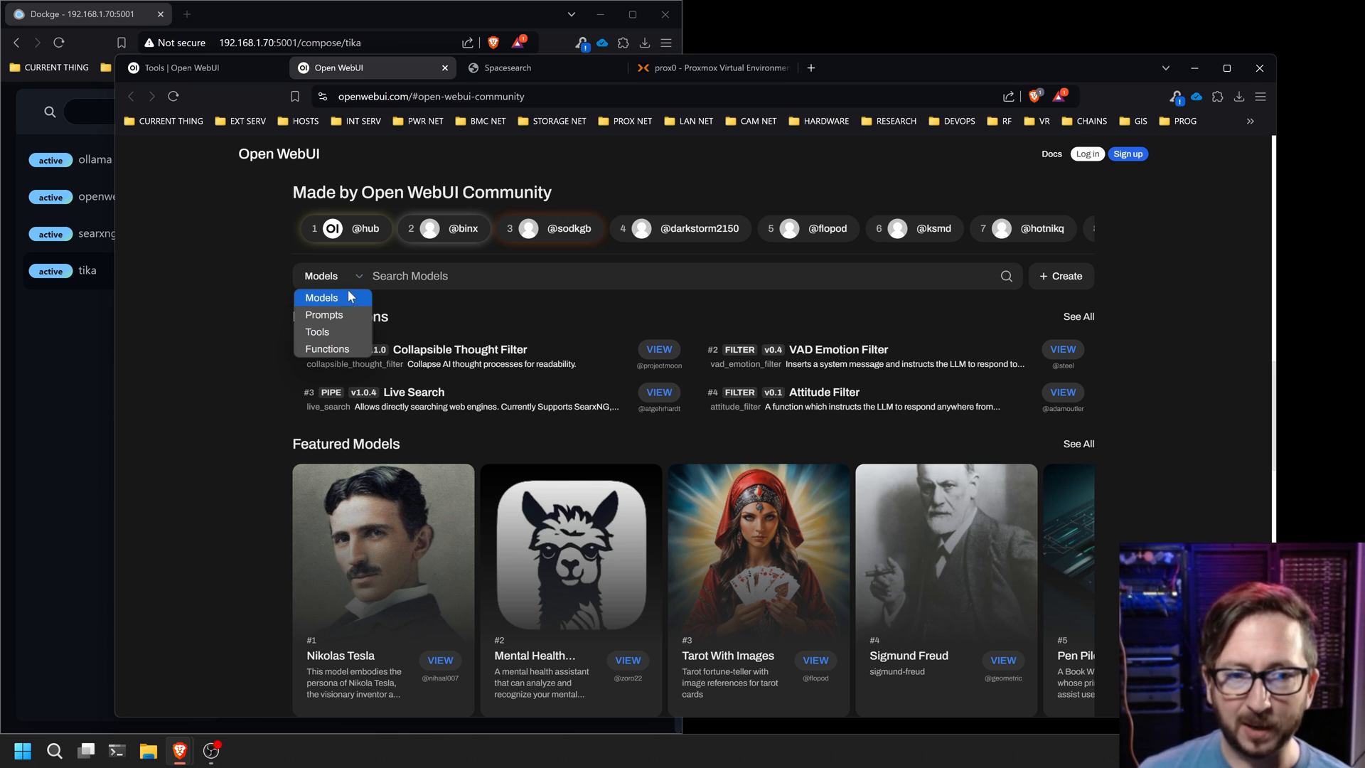
{"action": "left_click", "coordinate": [339, 331]}
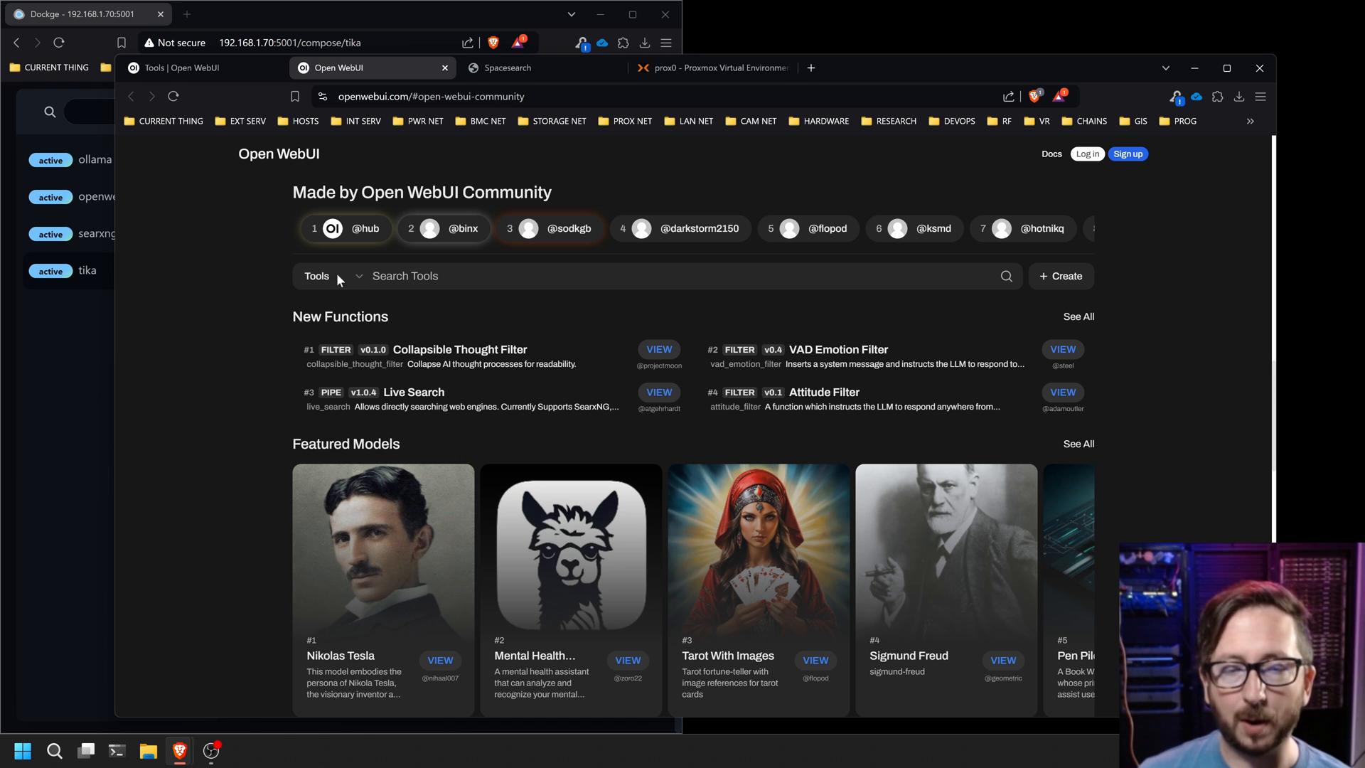
{"action": "scroll", "coordinate": [282, 298], "scroll_direction": "down", "scroll_amount": 6}
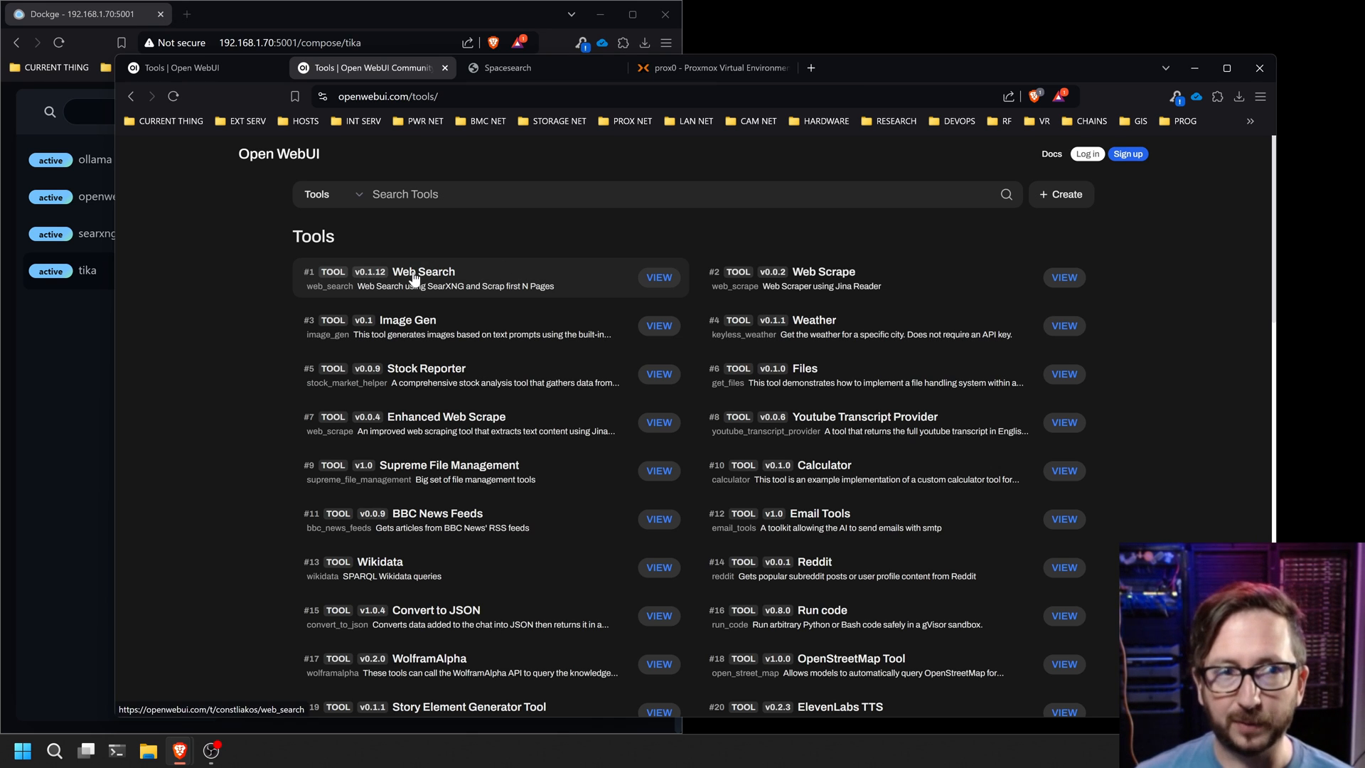
Compare the installed Web Search tool with its community listing and look further through the community tools
{"action": "left_click", "coordinate": [175, 67]}
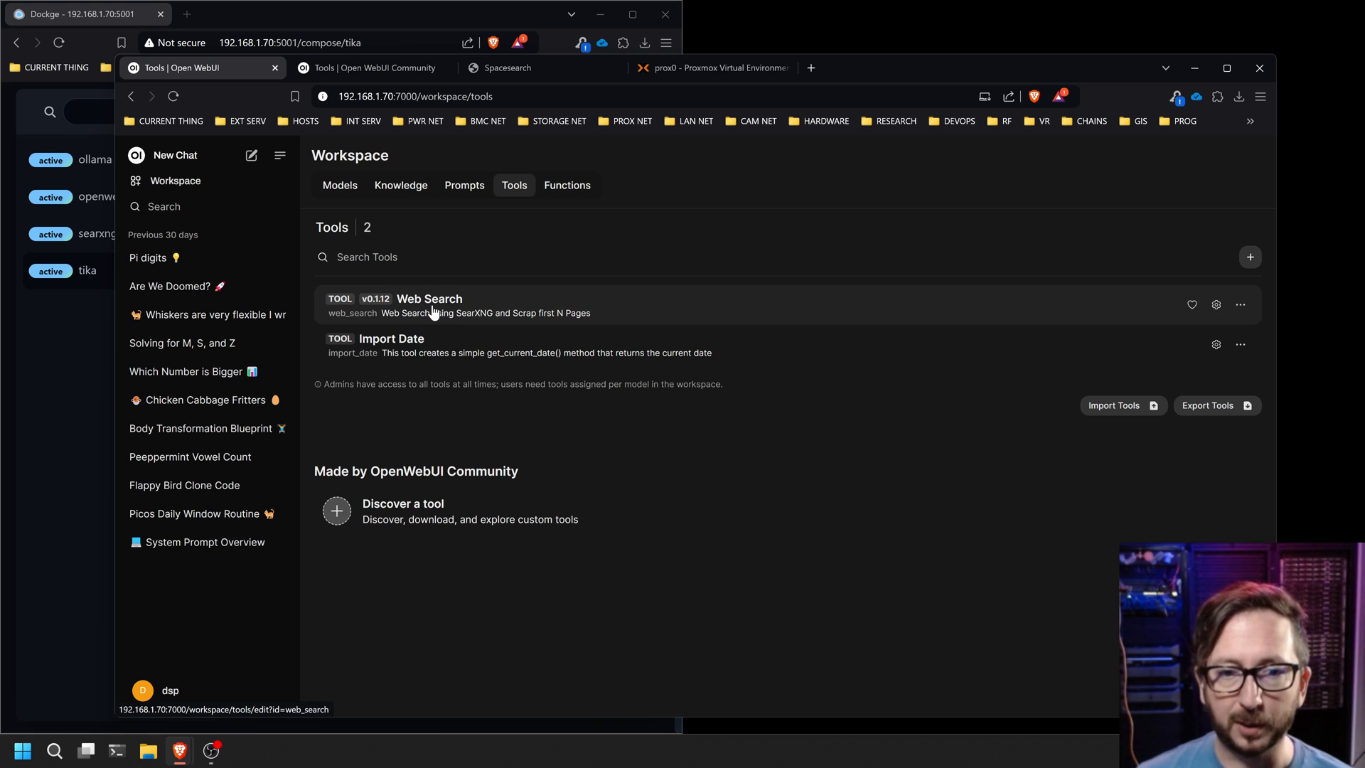
{"action": "left_click", "coordinate": [366, 67]}
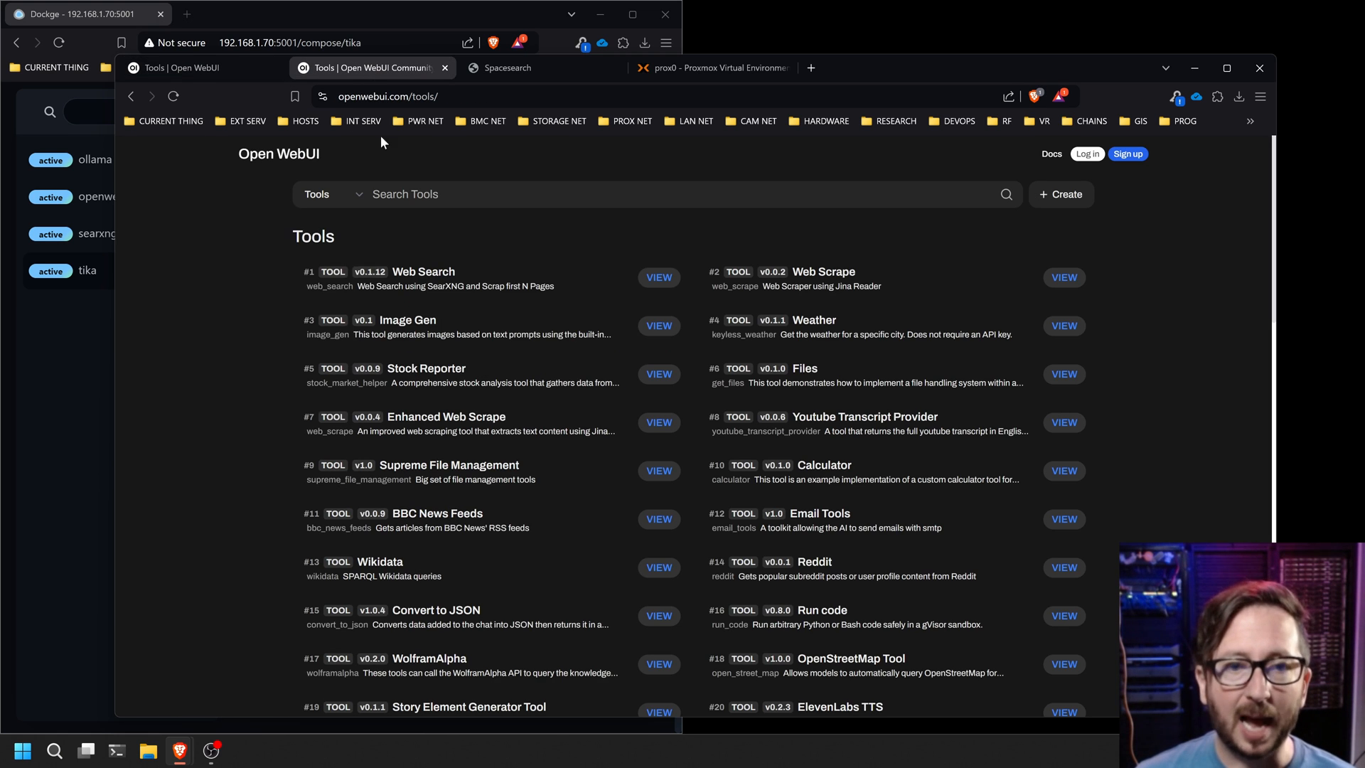
{"action": "scroll", "coordinate": [1220, 390], "scroll_direction": "down", "scroll_amount": 1}
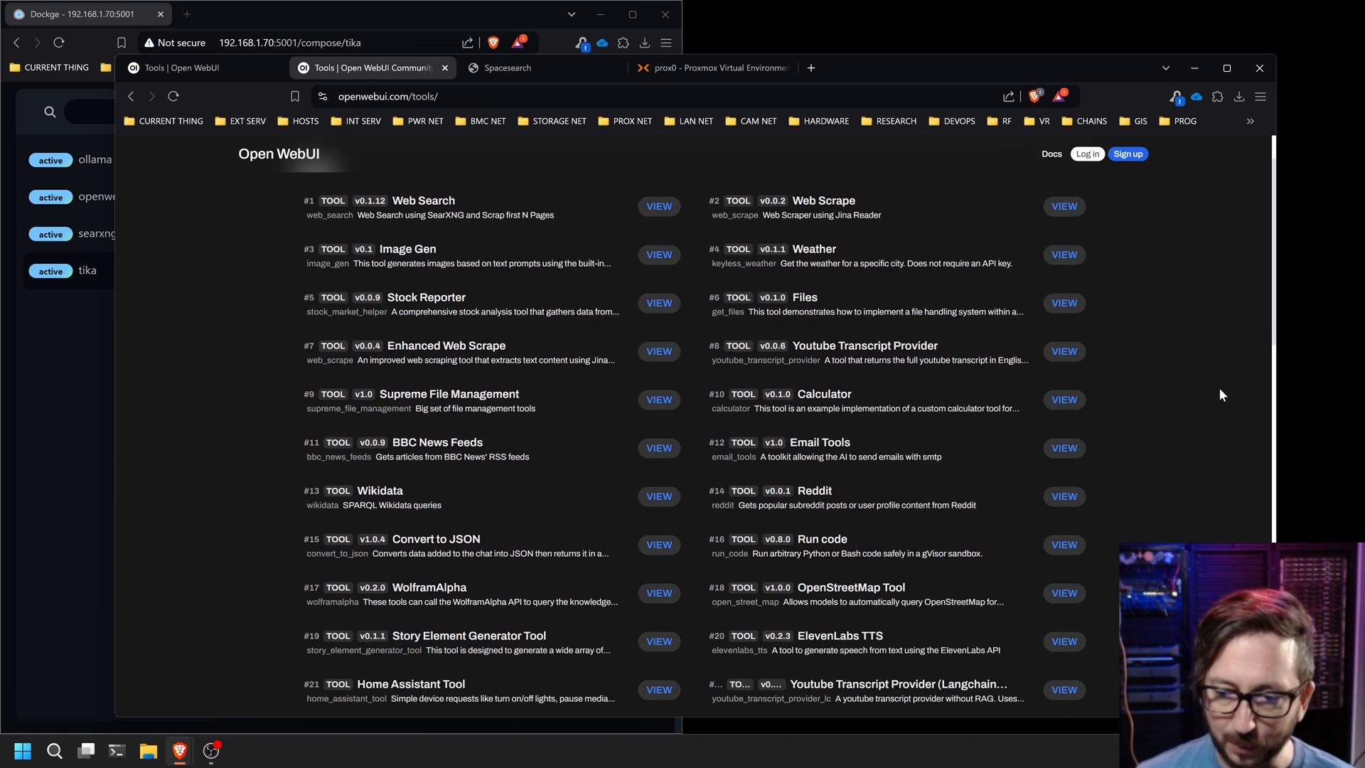
Search the community tools for Date and open the Import Date listing
{"action": "scroll", "coordinate": [1179, 446], "scroll_direction": "down", "scroll_amount": 1}
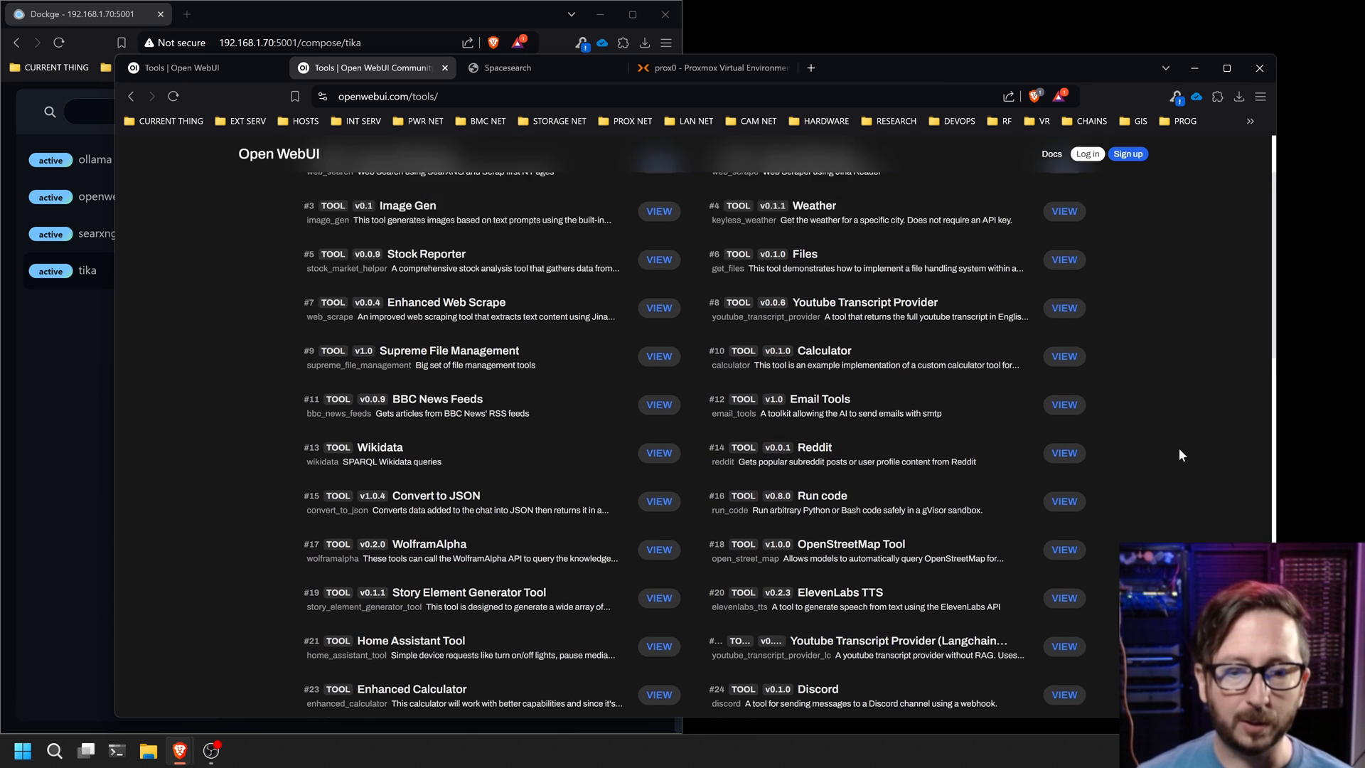
{"action": "scroll", "coordinate": [1179, 447], "scroll_direction": "up", "scroll_amount": 2}
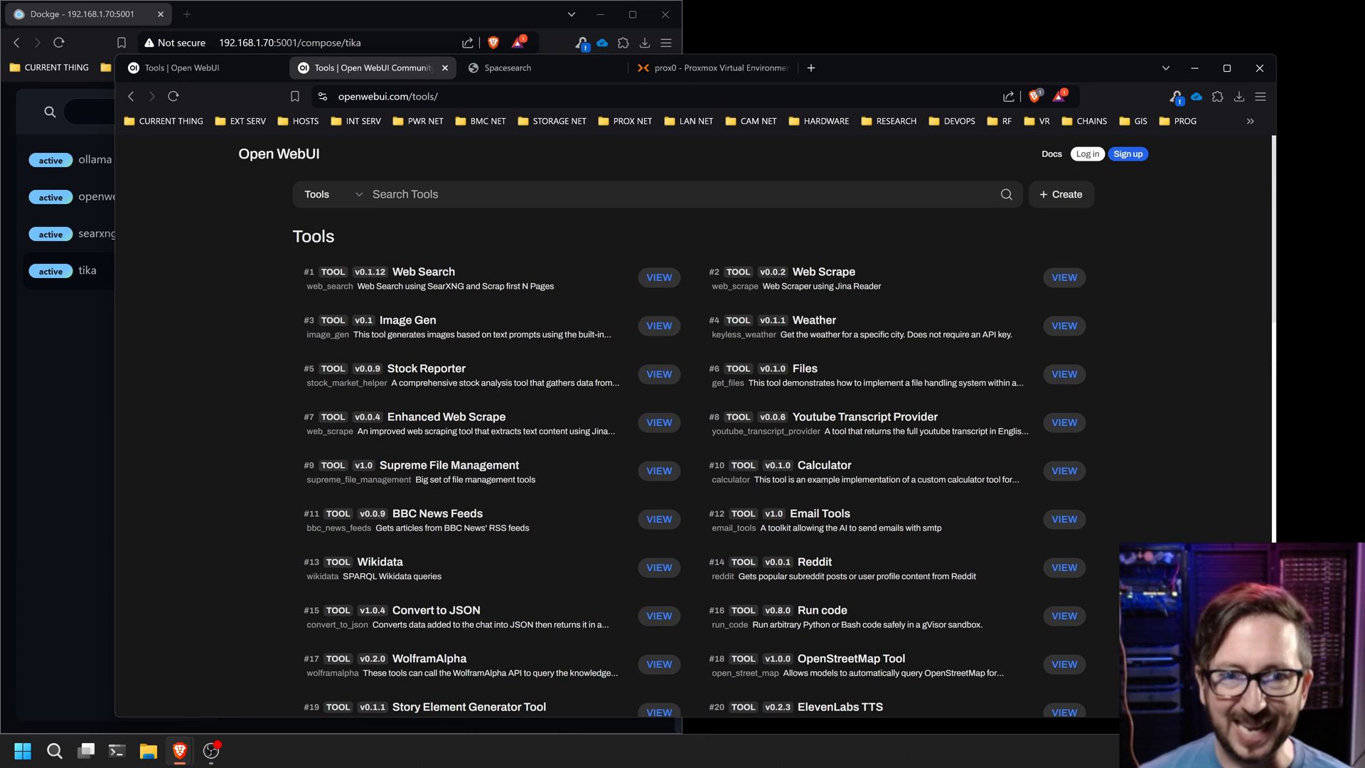
{"action": "type", "text": "Date"}
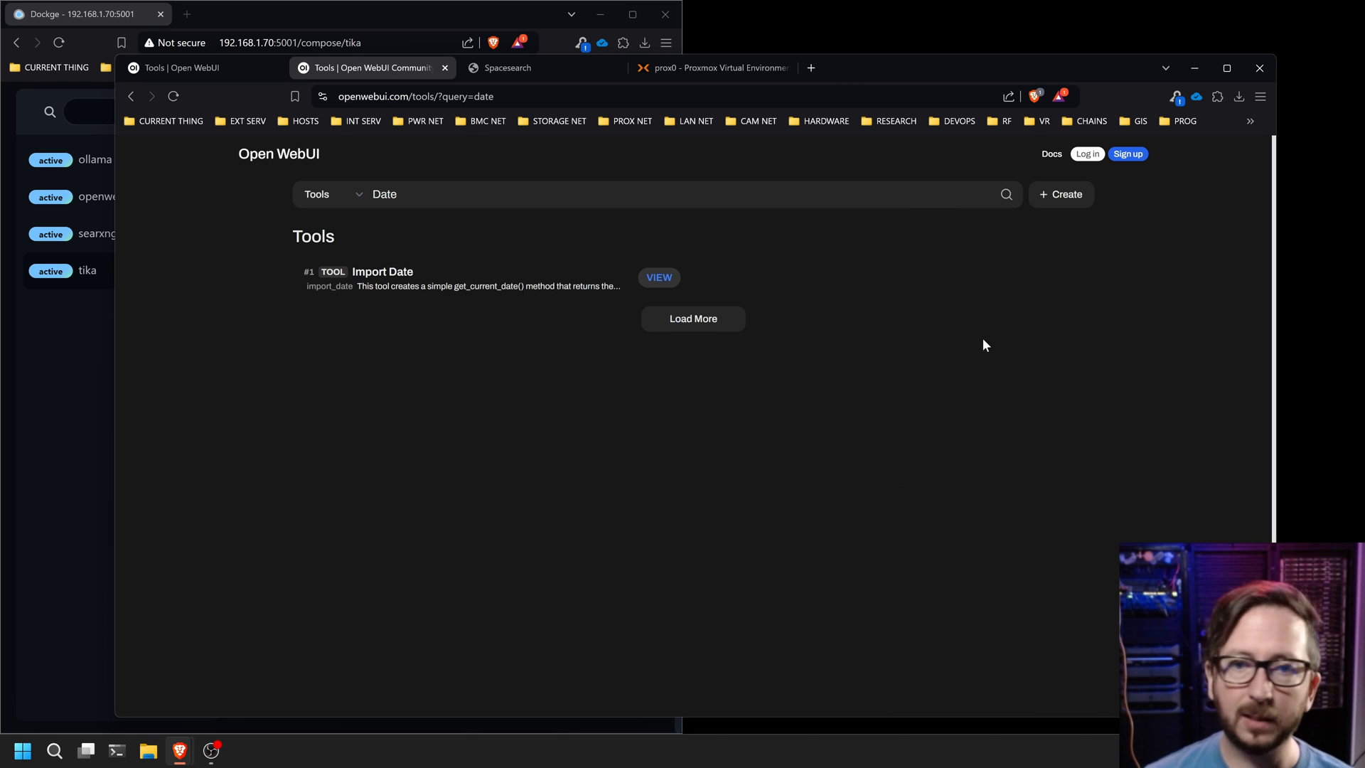
{"action": "left_click", "coordinate": [491, 288]}
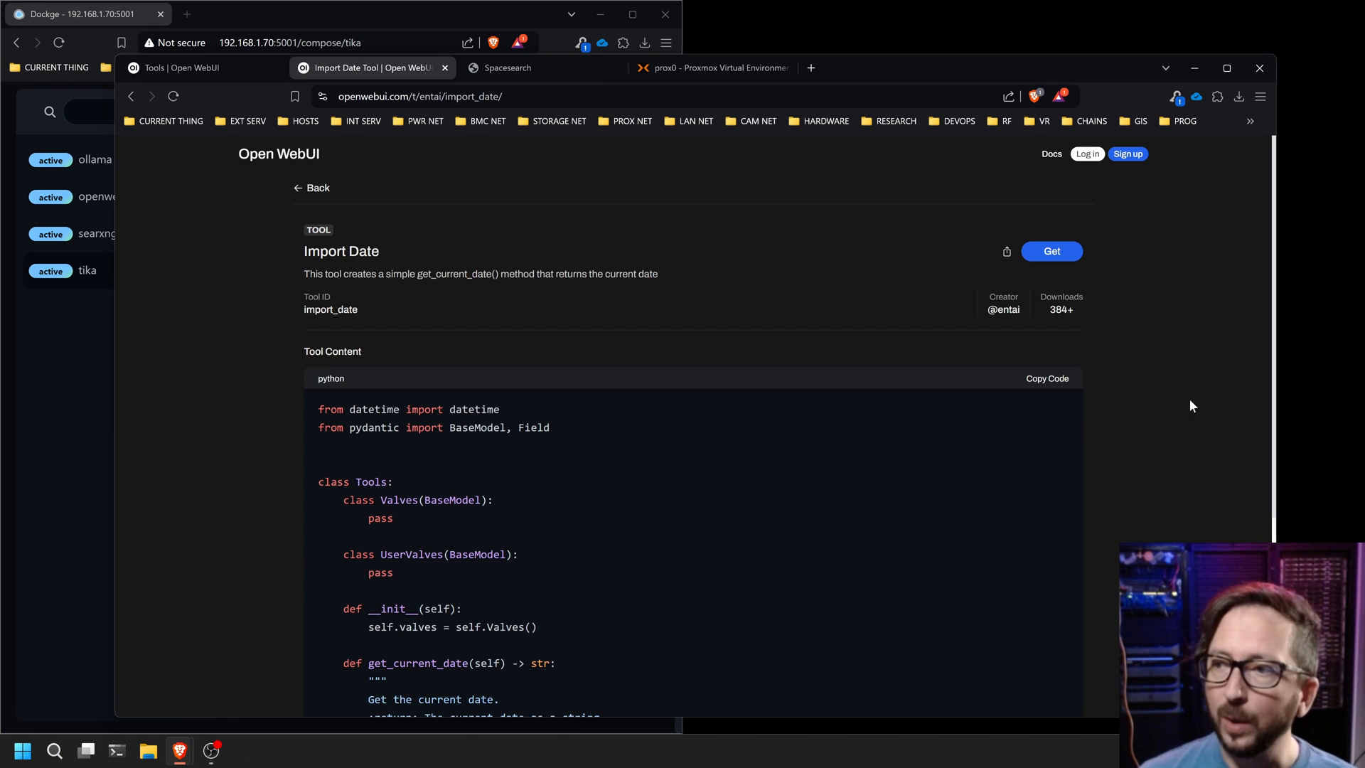
Try to get the Import Date tool directly from the community site and return to its listing
{"action": "left_click", "coordinate": [1053, 253]}
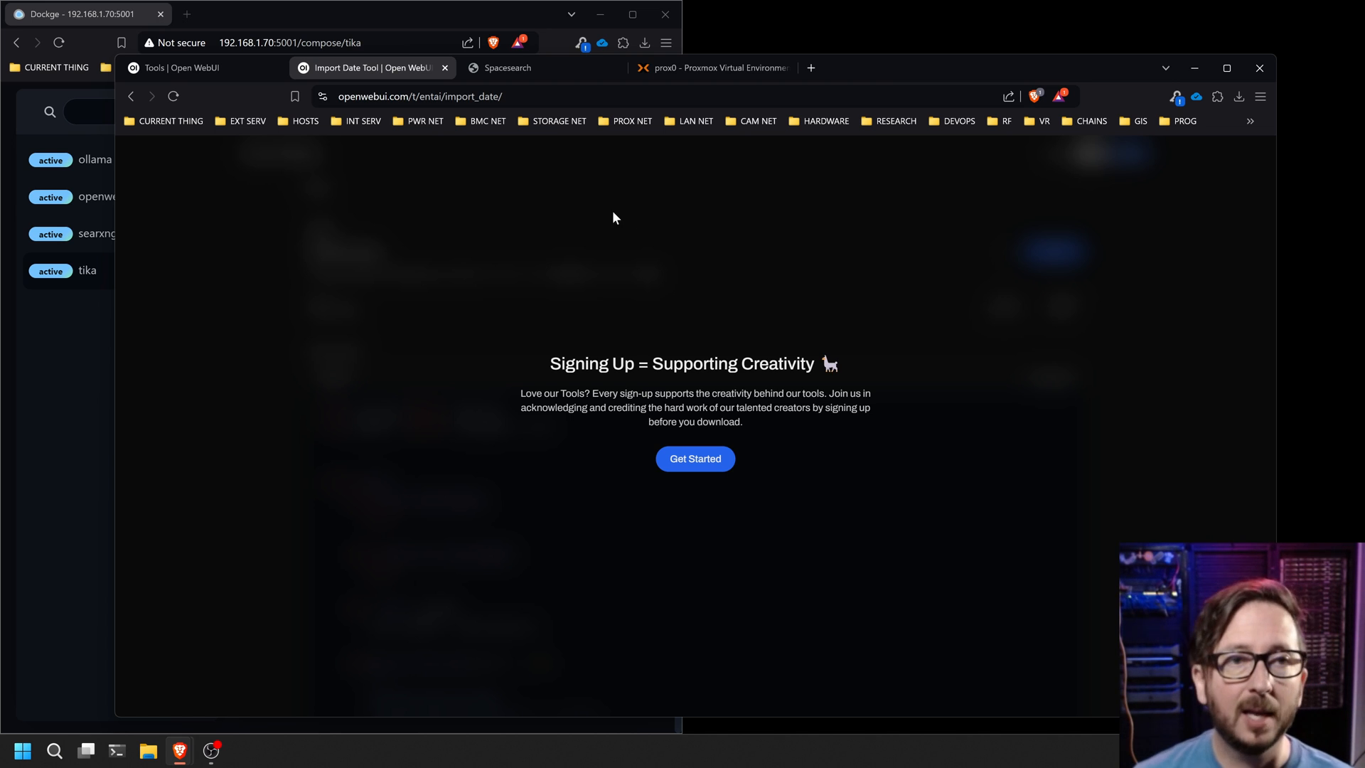
{"action": "left_click", "coordinate": [131, 97]}
{"action": "left_click", "coordinate": [526, 288]}
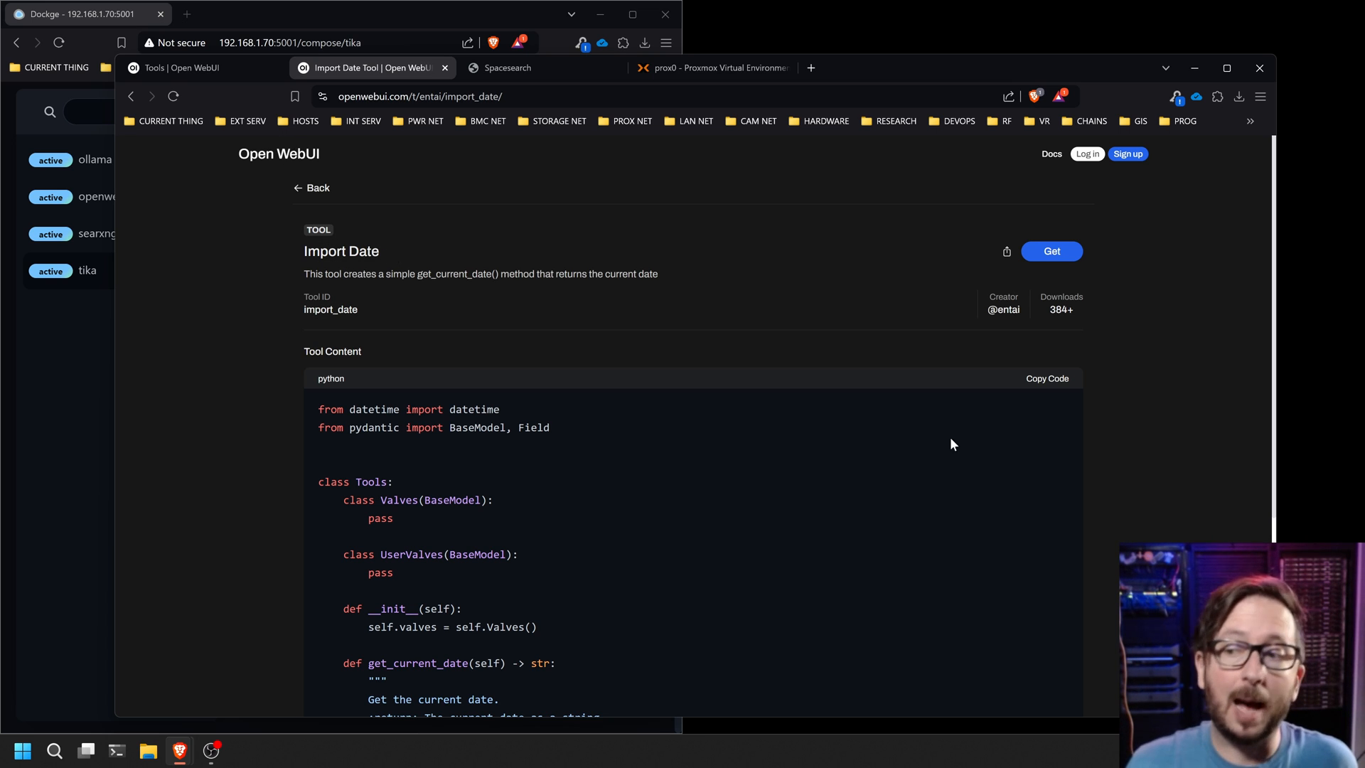
Copy the Import Date tool's Python code and paste it over the template code of a new workspace tool
{"action": "left_click", "coordinate": [1045, 379]}
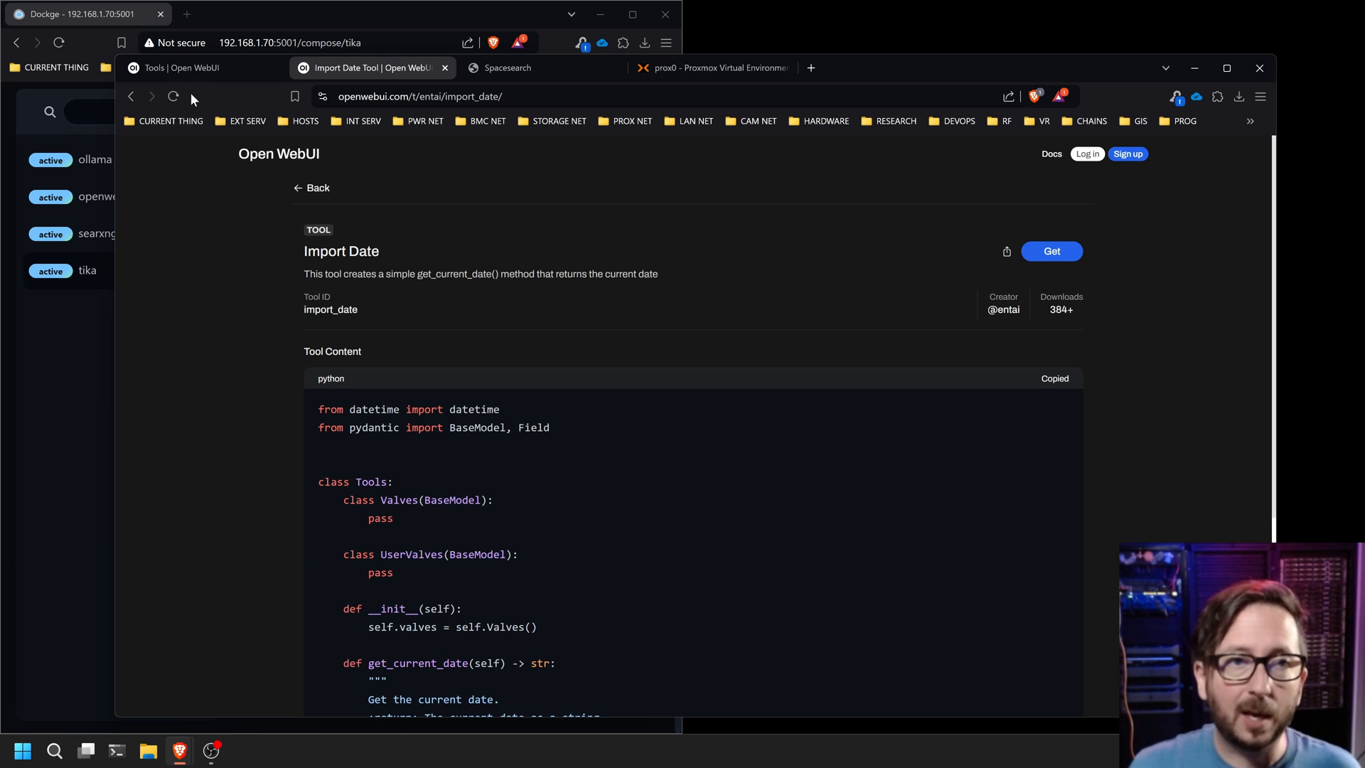
{"action": "left_click", "coordinate": [185, 71]}
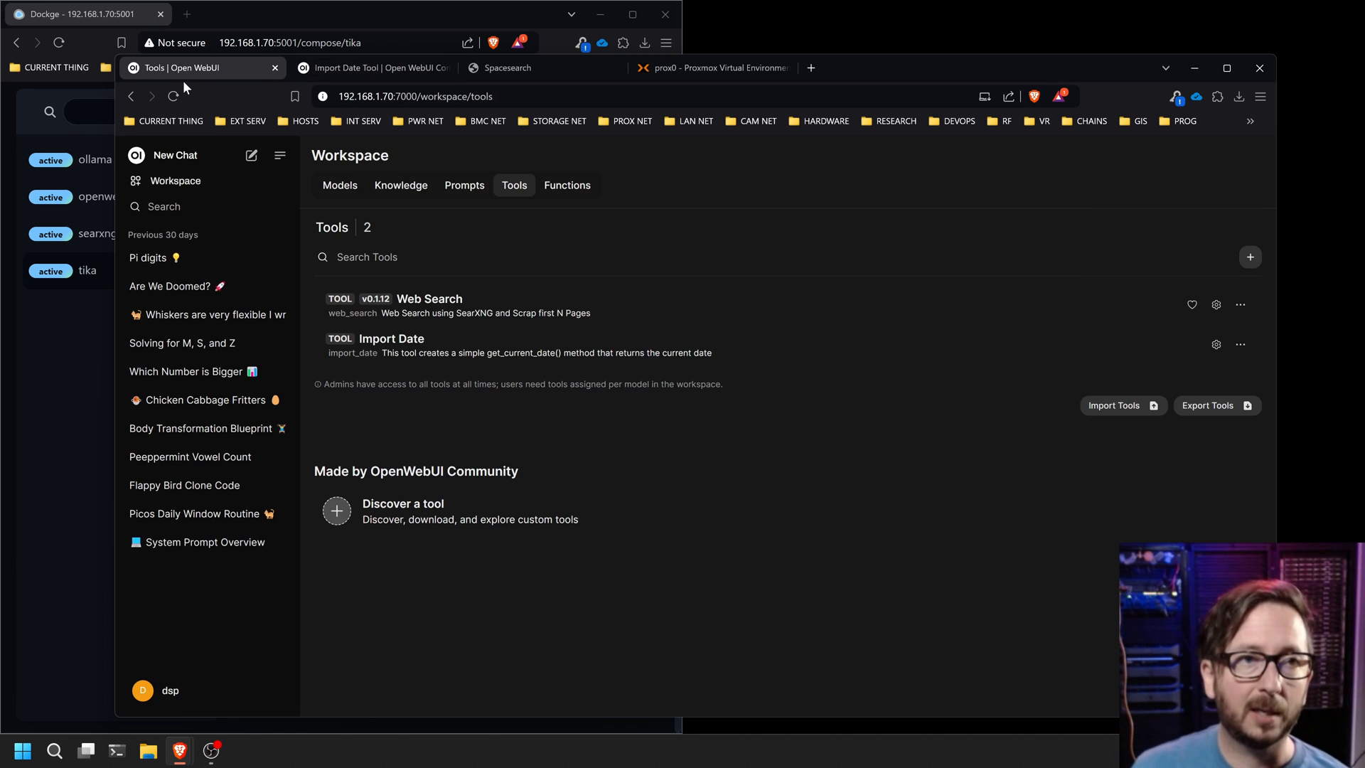
{"action": "left_click", "coordinate": [1251, 256]}
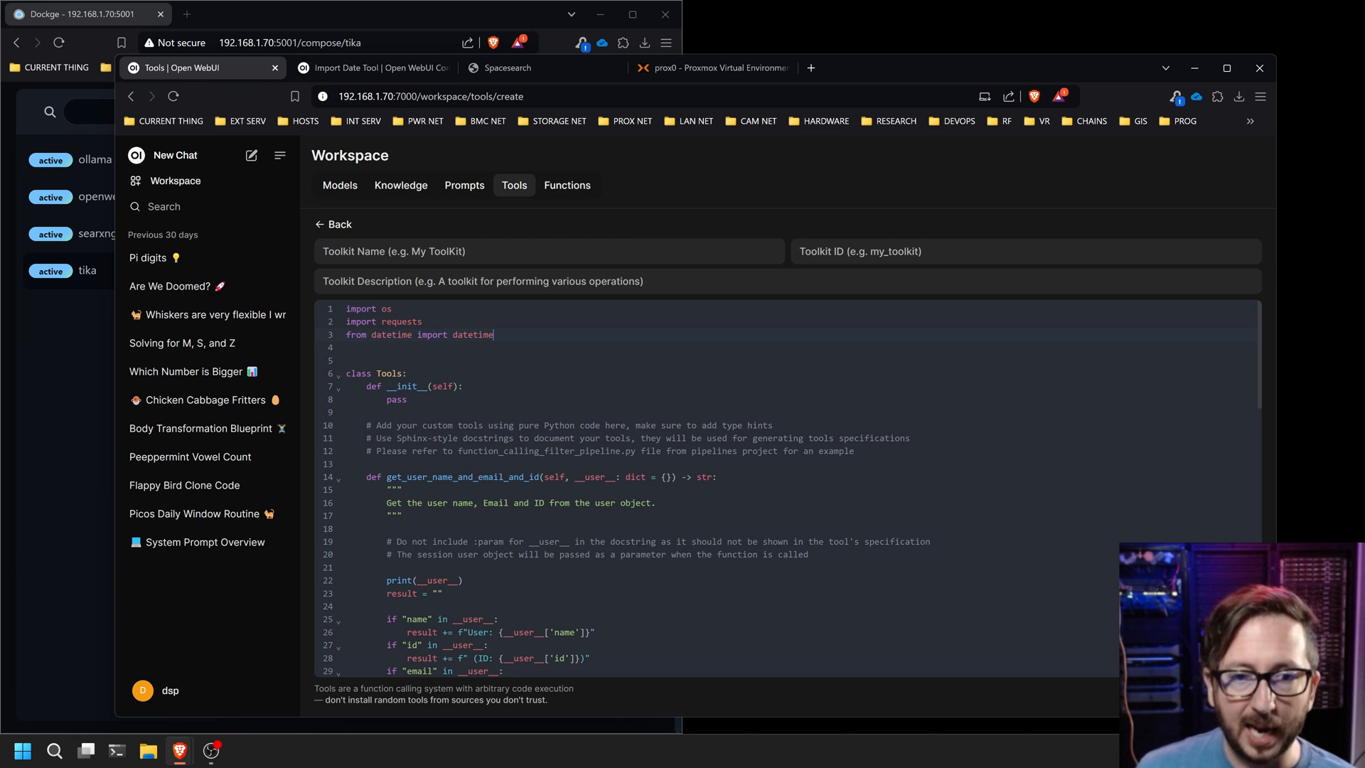
{"action": "key", "text": "ctrl+a"}
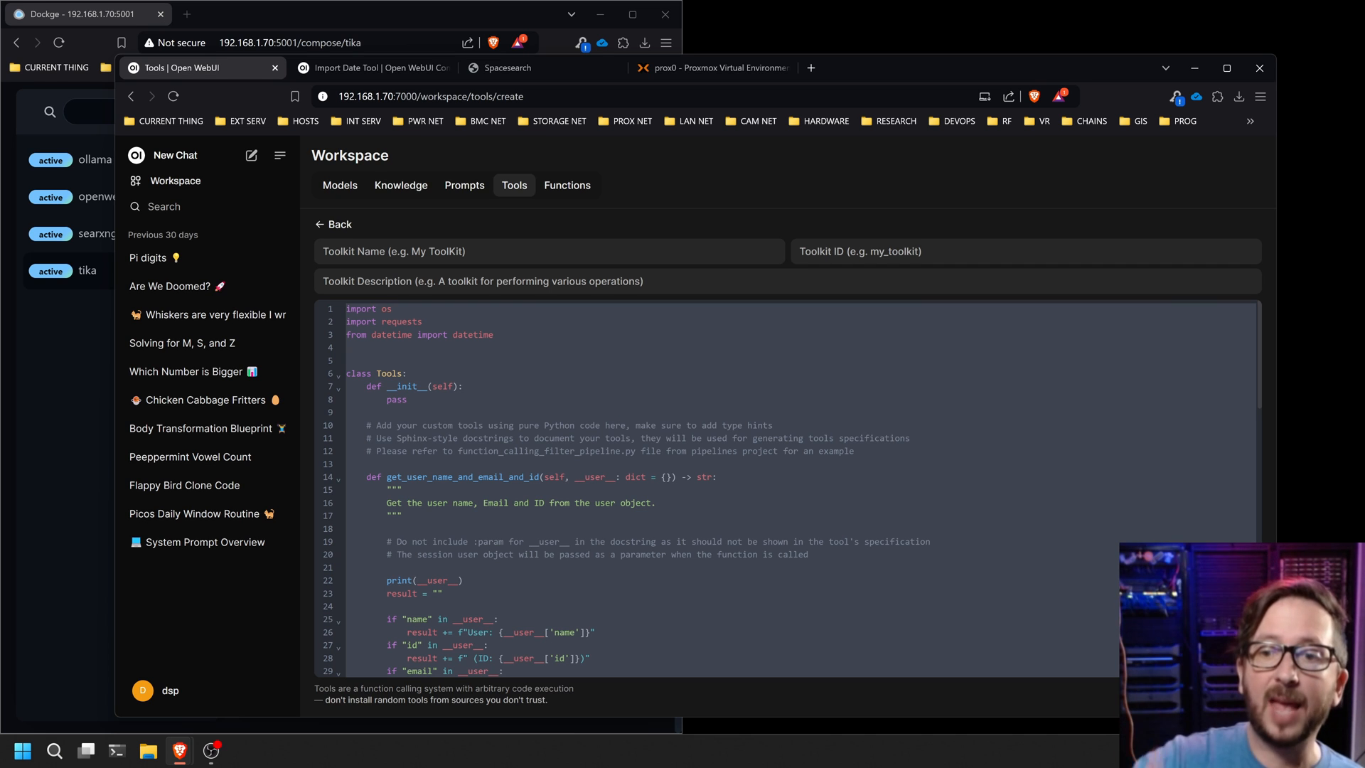
{"action": "key", "text": "ctrl+v"}
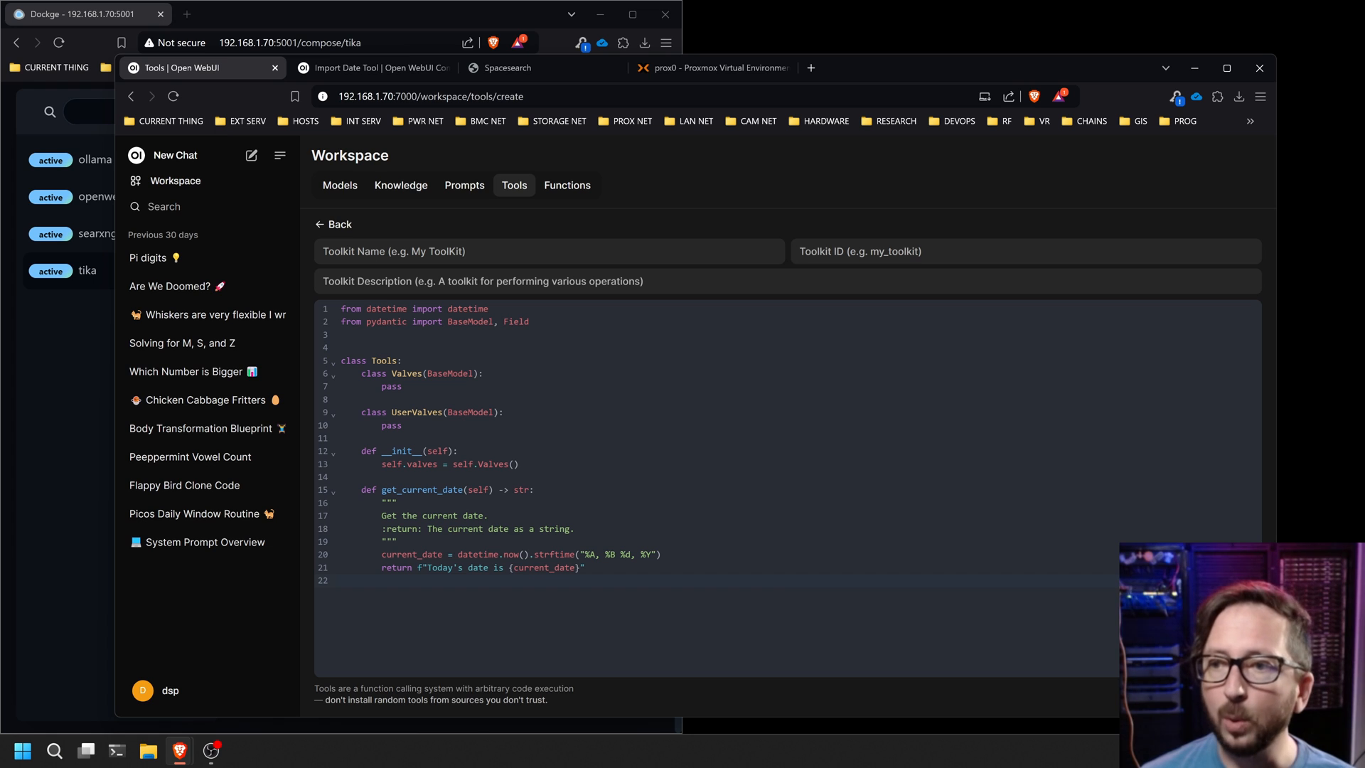
Copy the tool ID import_date from the community listing into the new tool's Toolkit ID
{"action": "left_click", "coordinate": [401, 65]}
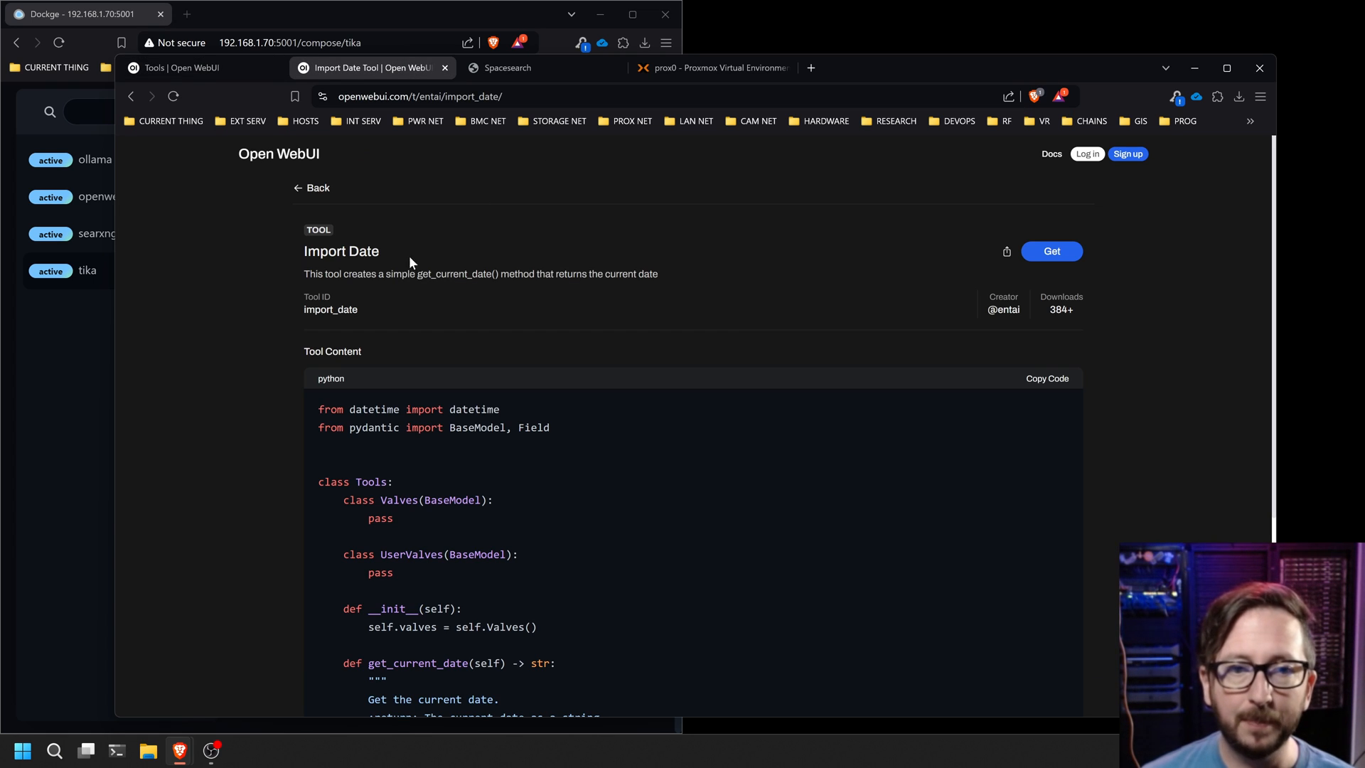
{"action": "left_click_drag", "start_coordinate": [367, 307], "coordinate": [302, 313]}
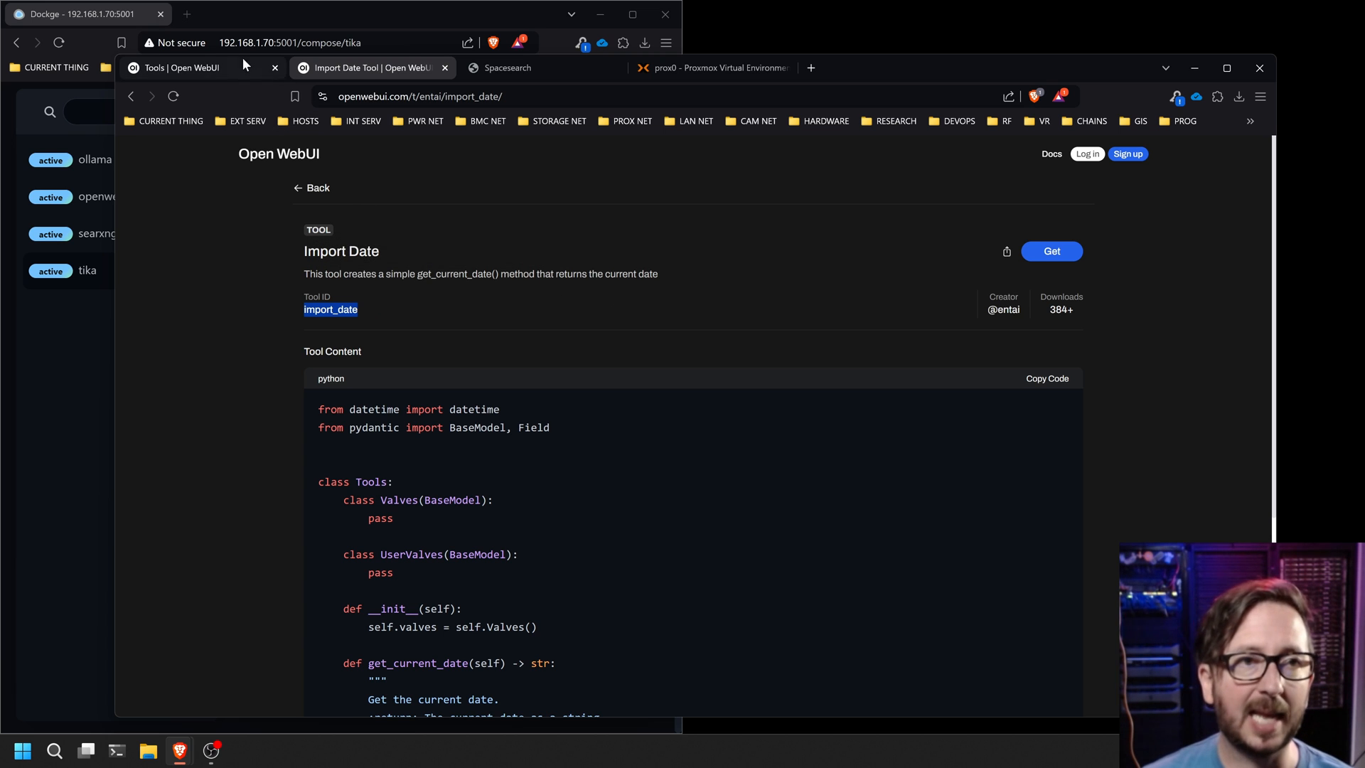
{"action": "left_click", "coordinate": [178, 67]}
{"action": "left_click", "coordinate": [857, 252]}
{"action": "key", "text": "ctrl+v"}
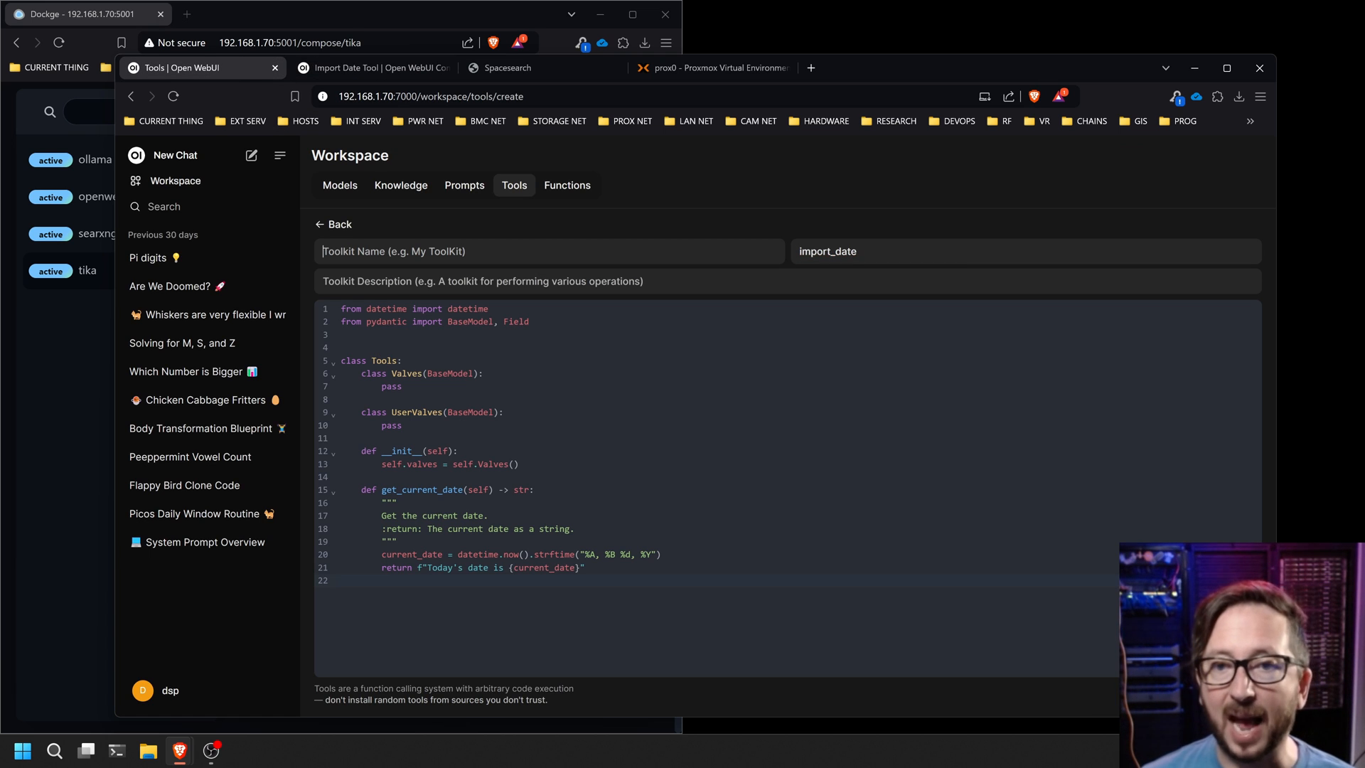
Copy the name Import Date from the community listing into the Toolkit Name, and leave the new tool unsaved
{"action": "left_click", "coordinate": [367, 68]}
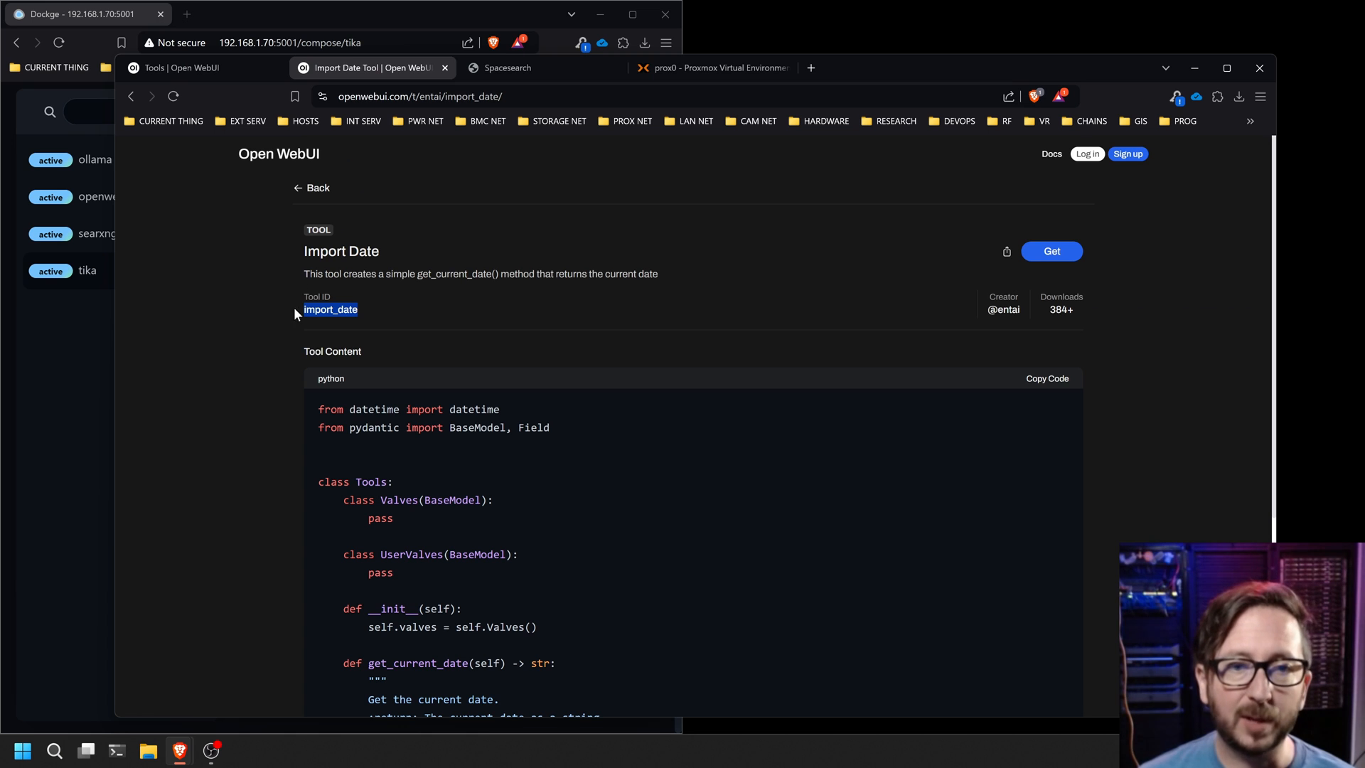
{"action": "left_click_drag", "start_coordinate": [396, 249], "coordinate": [301, 253]}
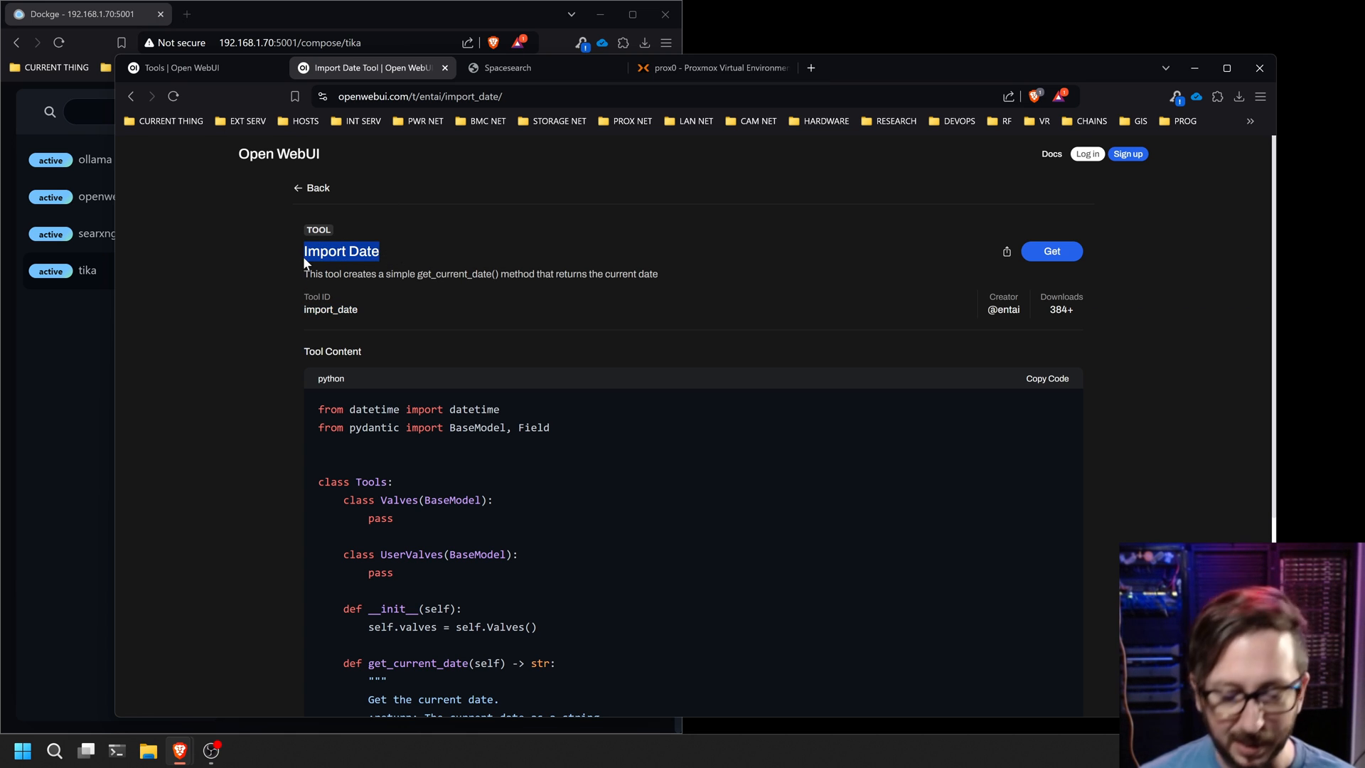
{"action": "left_click", "coordinate": [178, 68]}
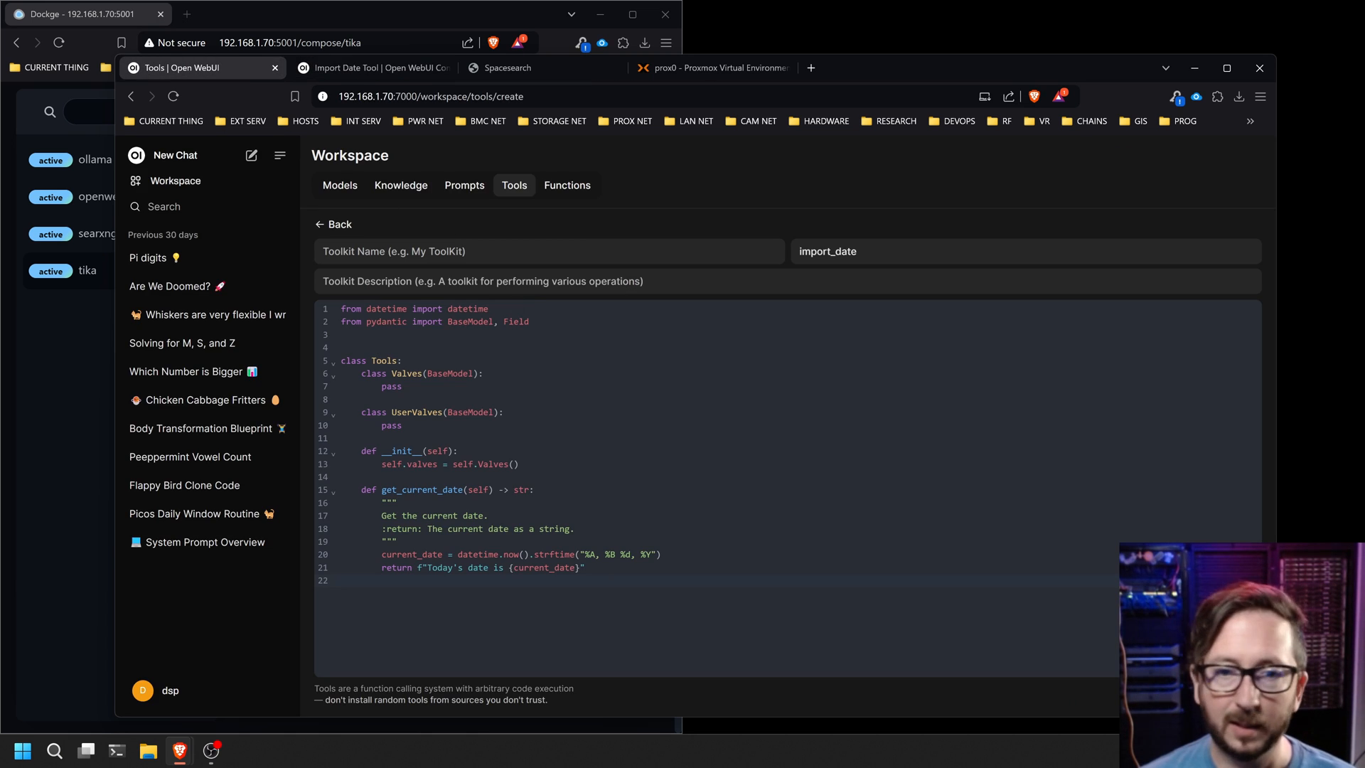
{"action": "key", "text": "ctrl+v"}
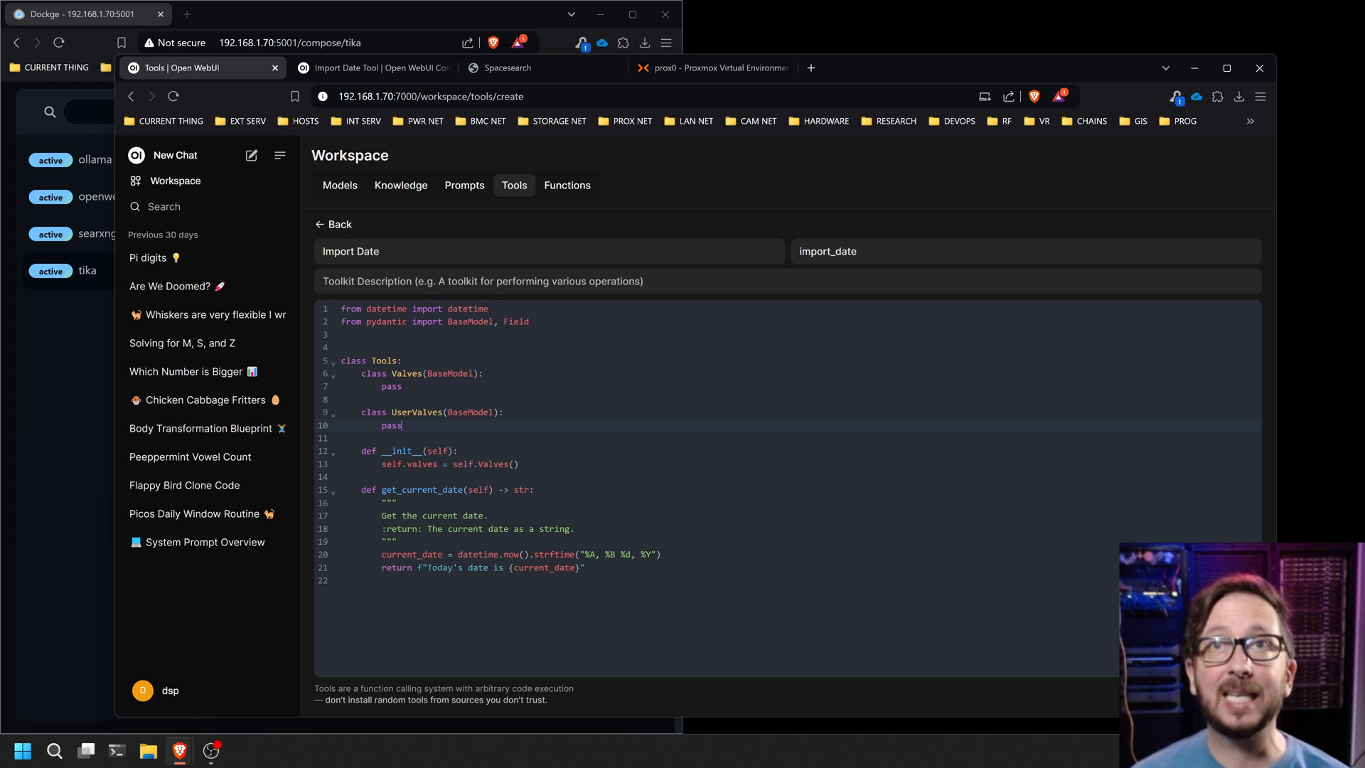
{"action": "left_click", "coordinate": [533, 189]}
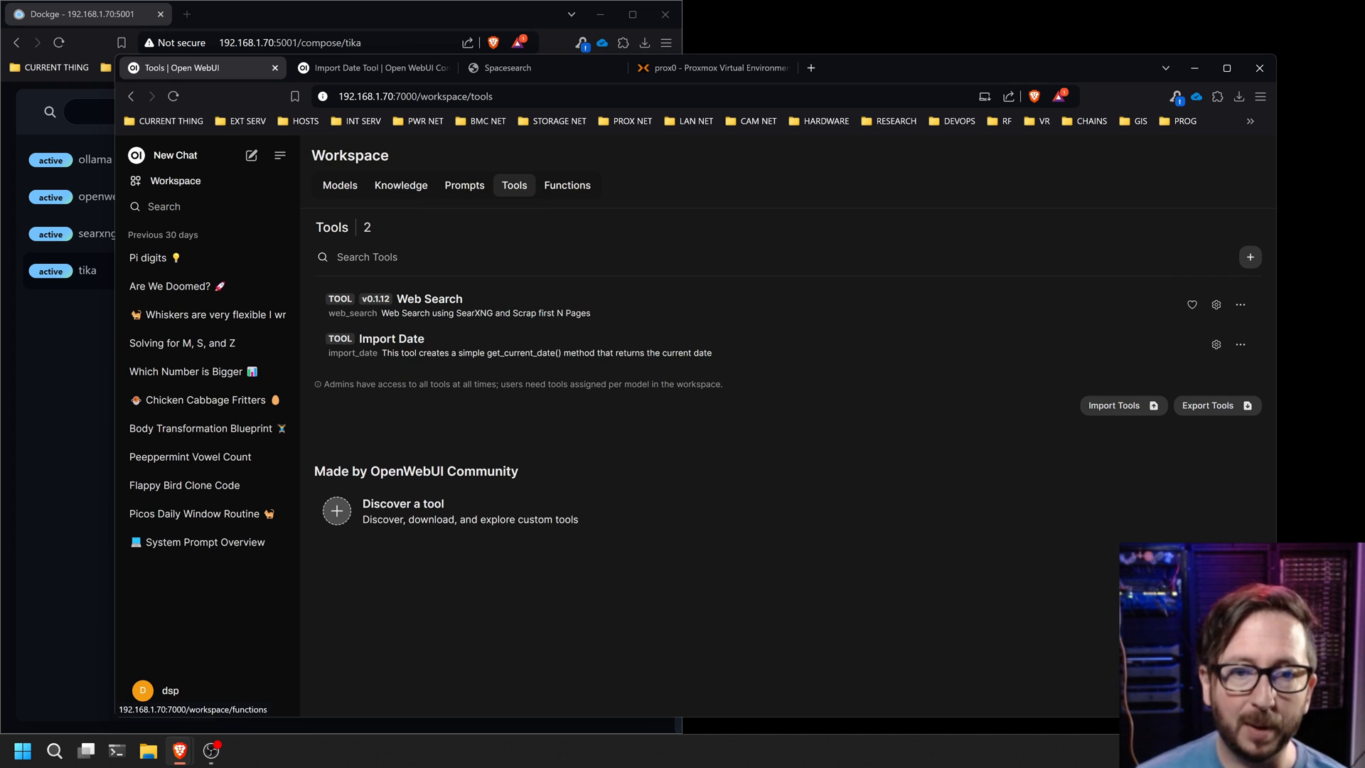
Review the installed Import Date tool's time and timezone format codes, the models list and the Web Search tool's code
{"action": "left_click", "coordinate": [403, 341]}
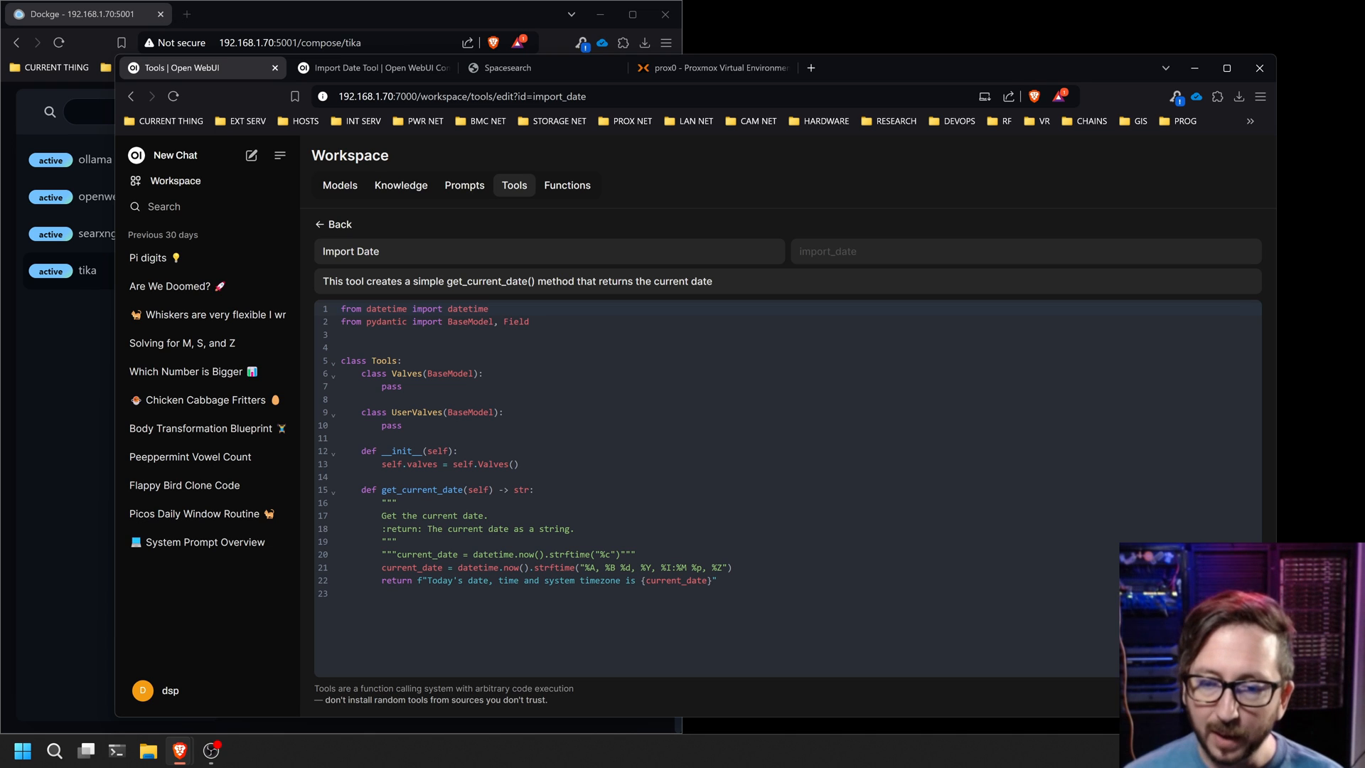
{"action": "left_click_drag", "start_coordinate": [660, 567], "coordinate": [722, 567]}
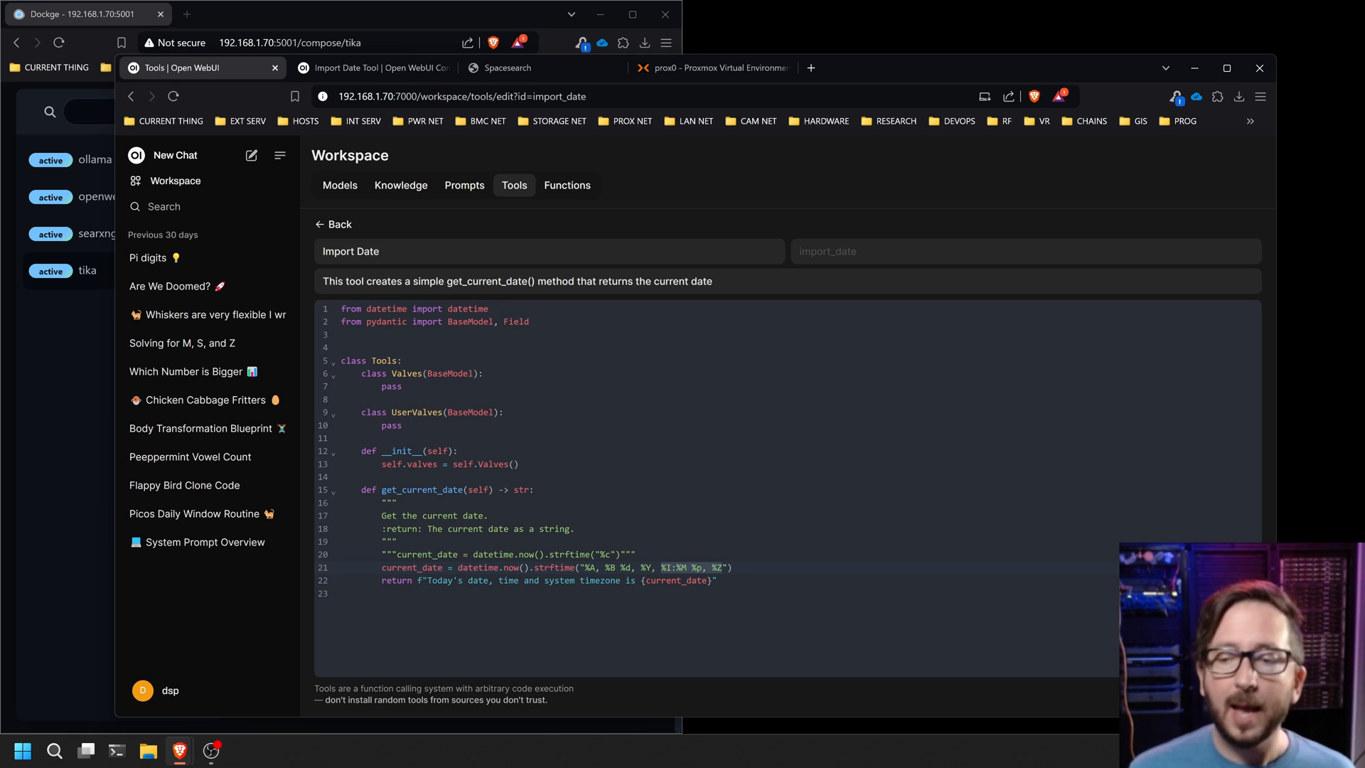
{"action": "left_click", "coordinate": [340, 186]}
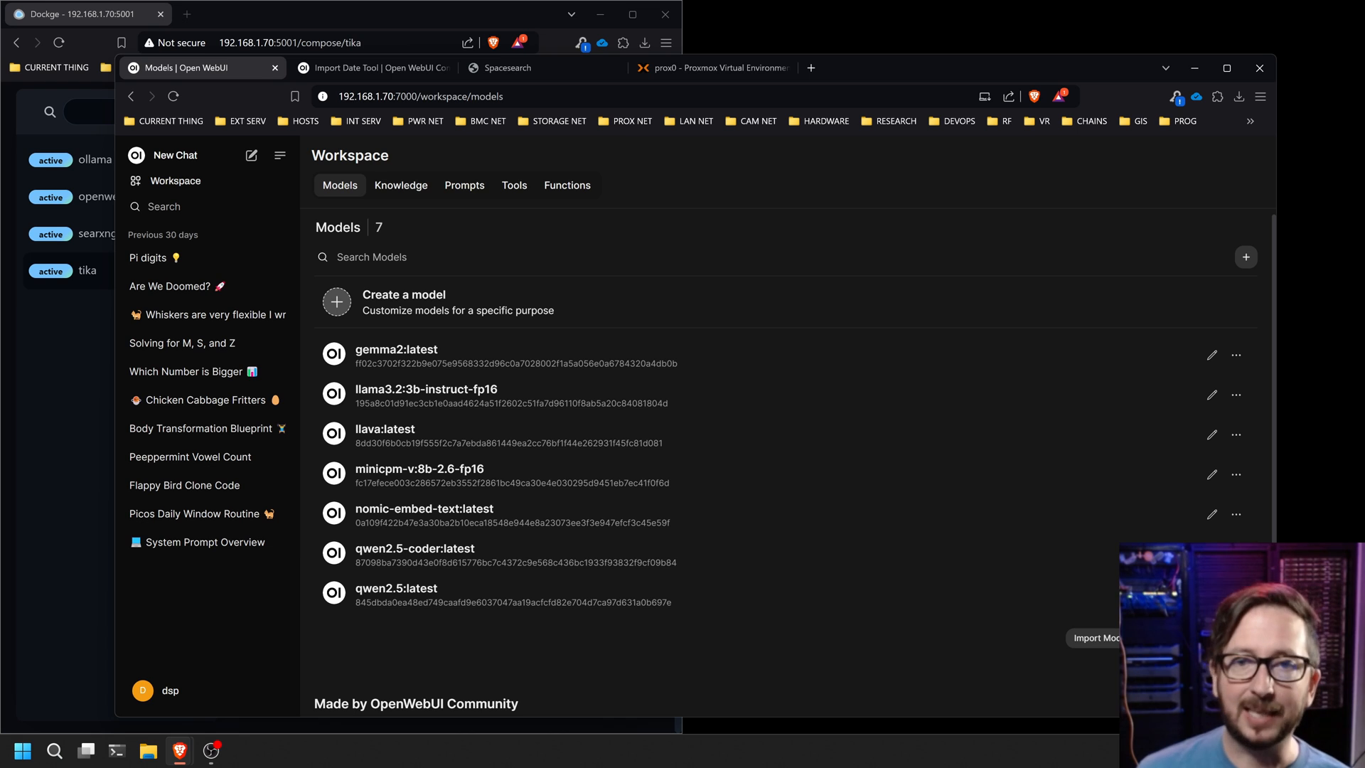
{"action": "left_click", "coordinate": [513, 185]}
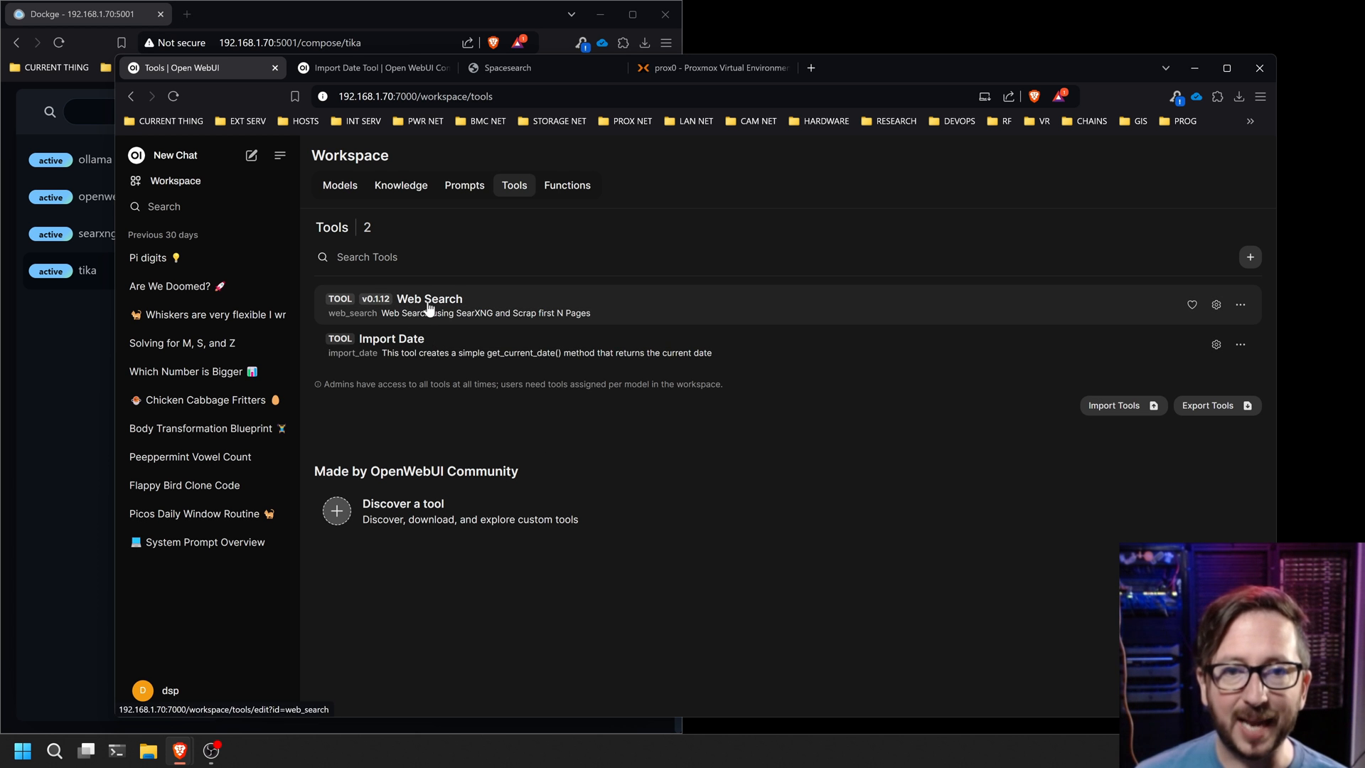
{"action": "left_click", "coordinate": [430, 307]}
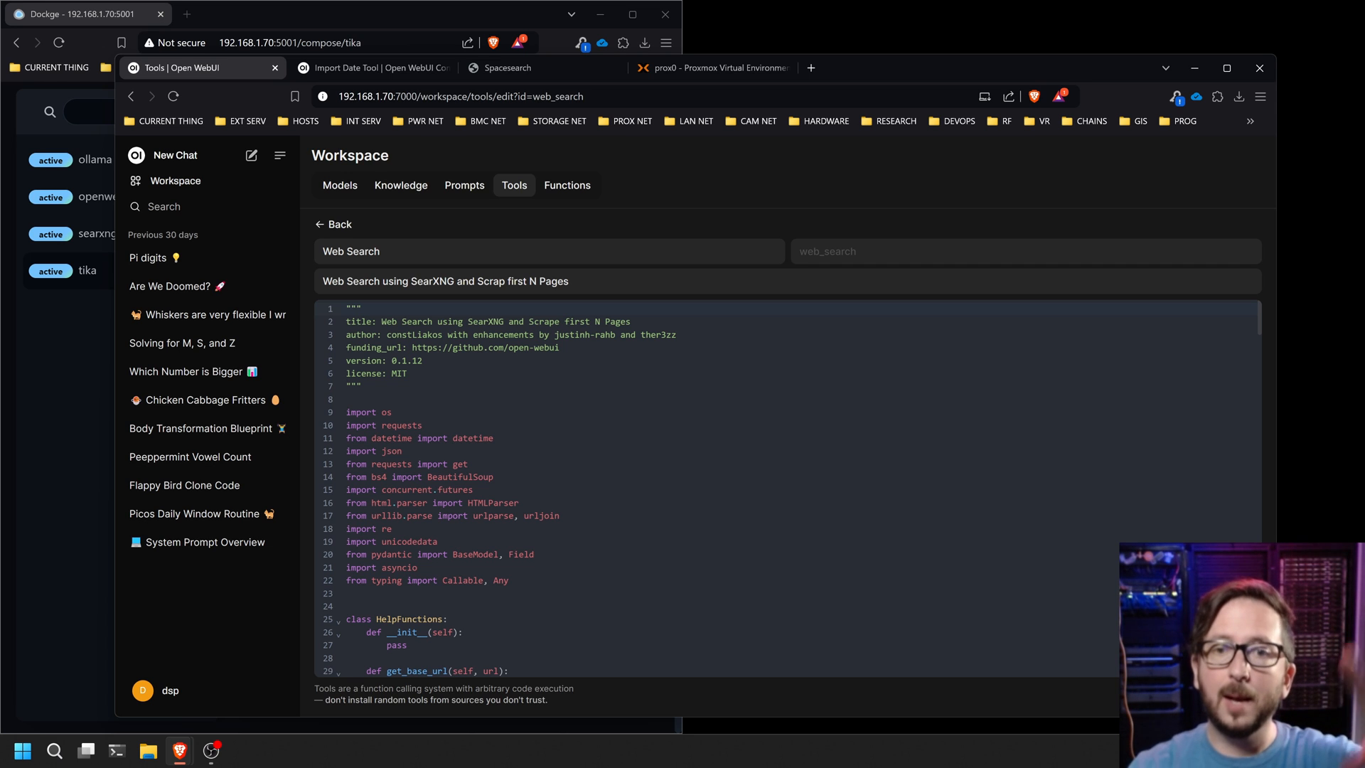
{"action": "left_click", "coordinate": [532, 189]}
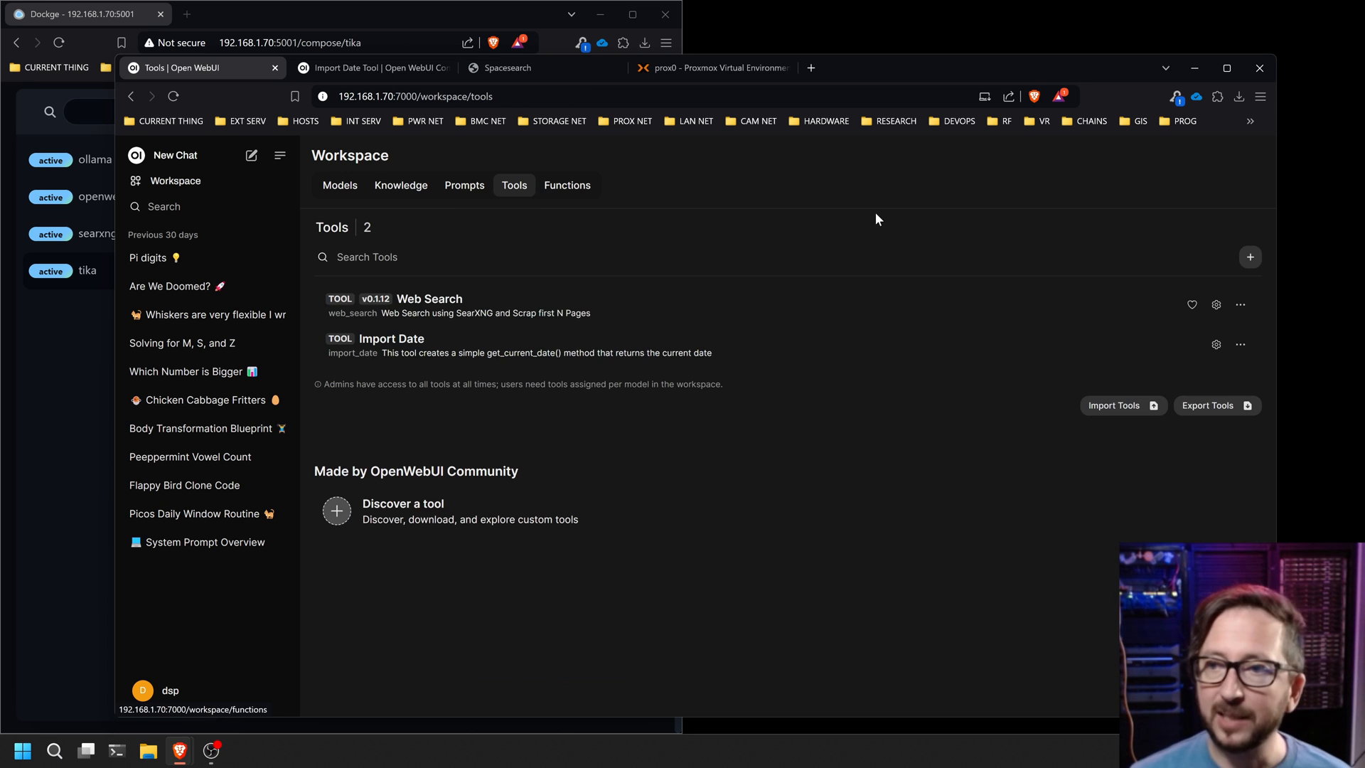
Set the Web Search tool's Returned Scrapped Pages No valve to 5 and check the Import Date tool's valves
{"action": "left_click", "coordinate": [1216, 306]}
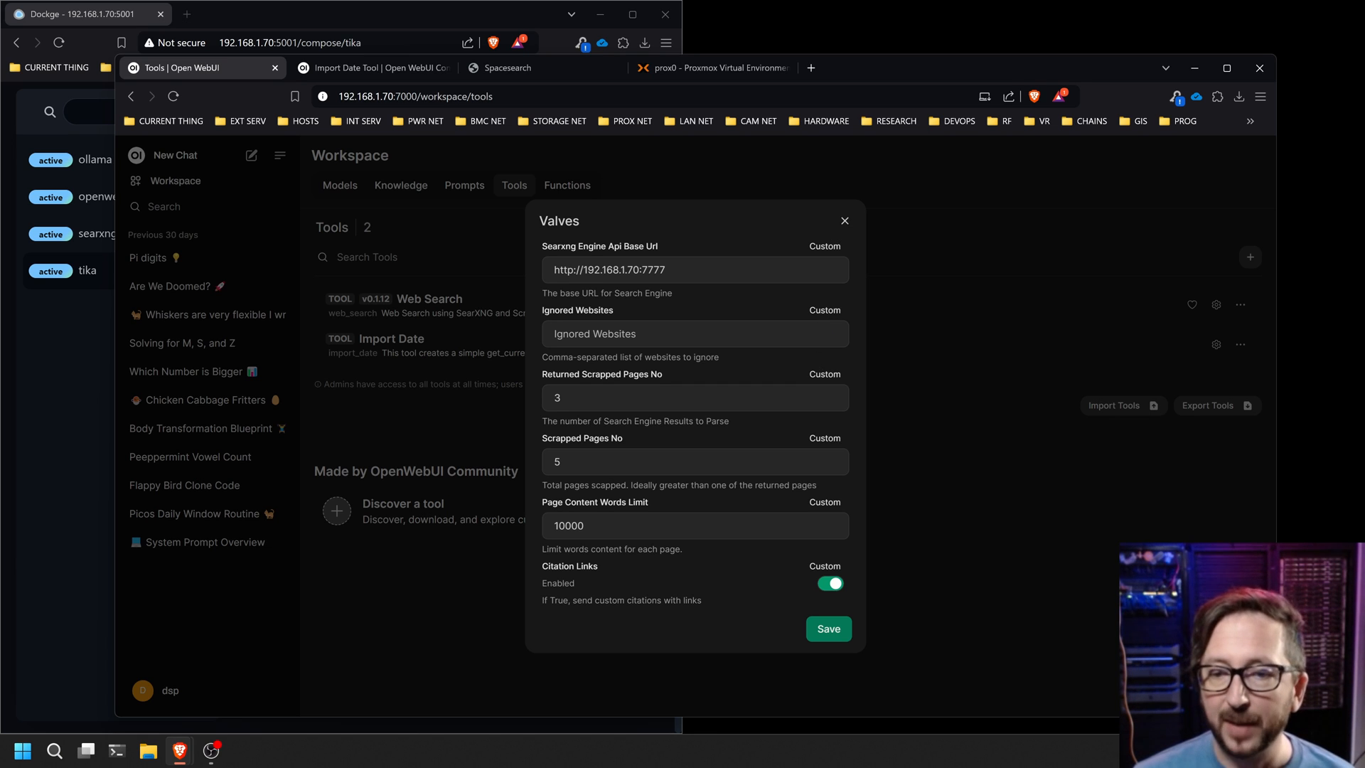
{"action": "left_click_drag", "start_coordinate": [571, 398], "coordinate": [533, 391]}
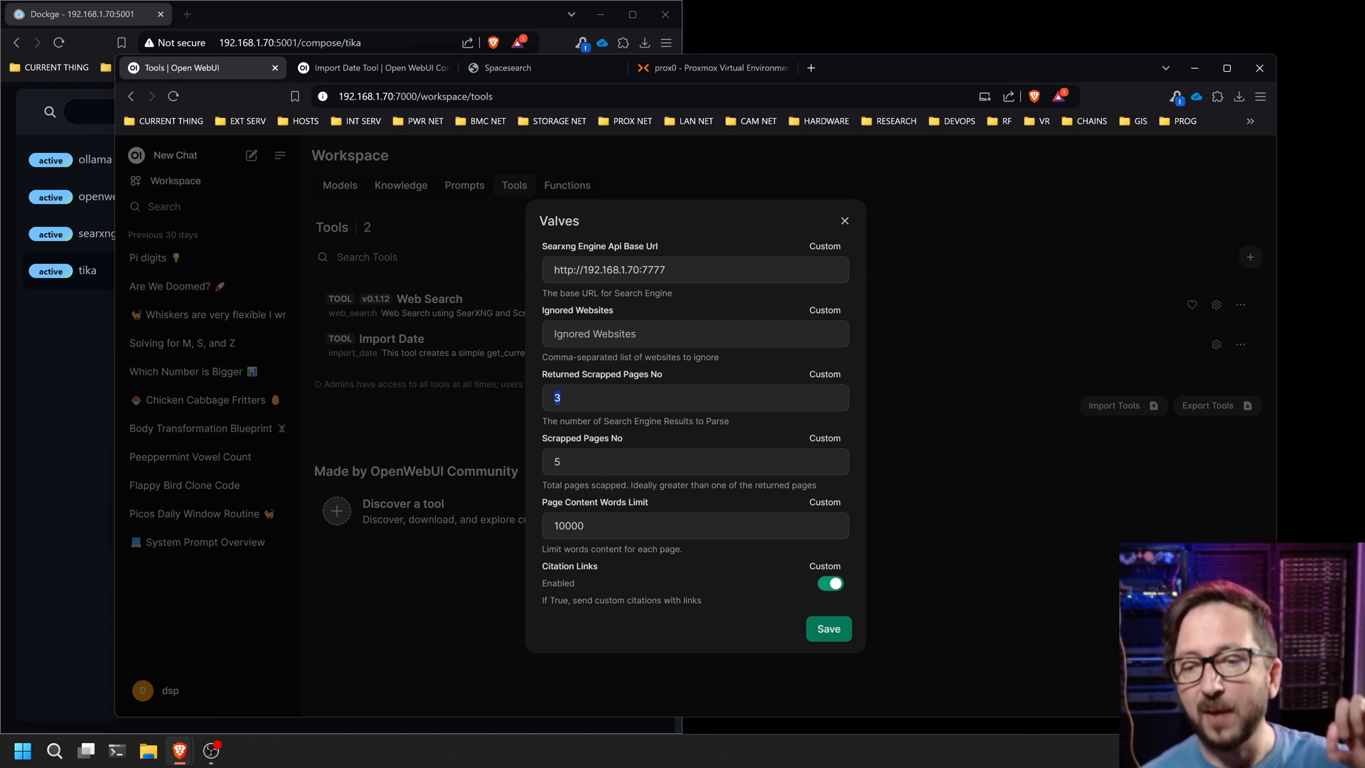
{"action": "left_click", "coordinate": [581, 462]}
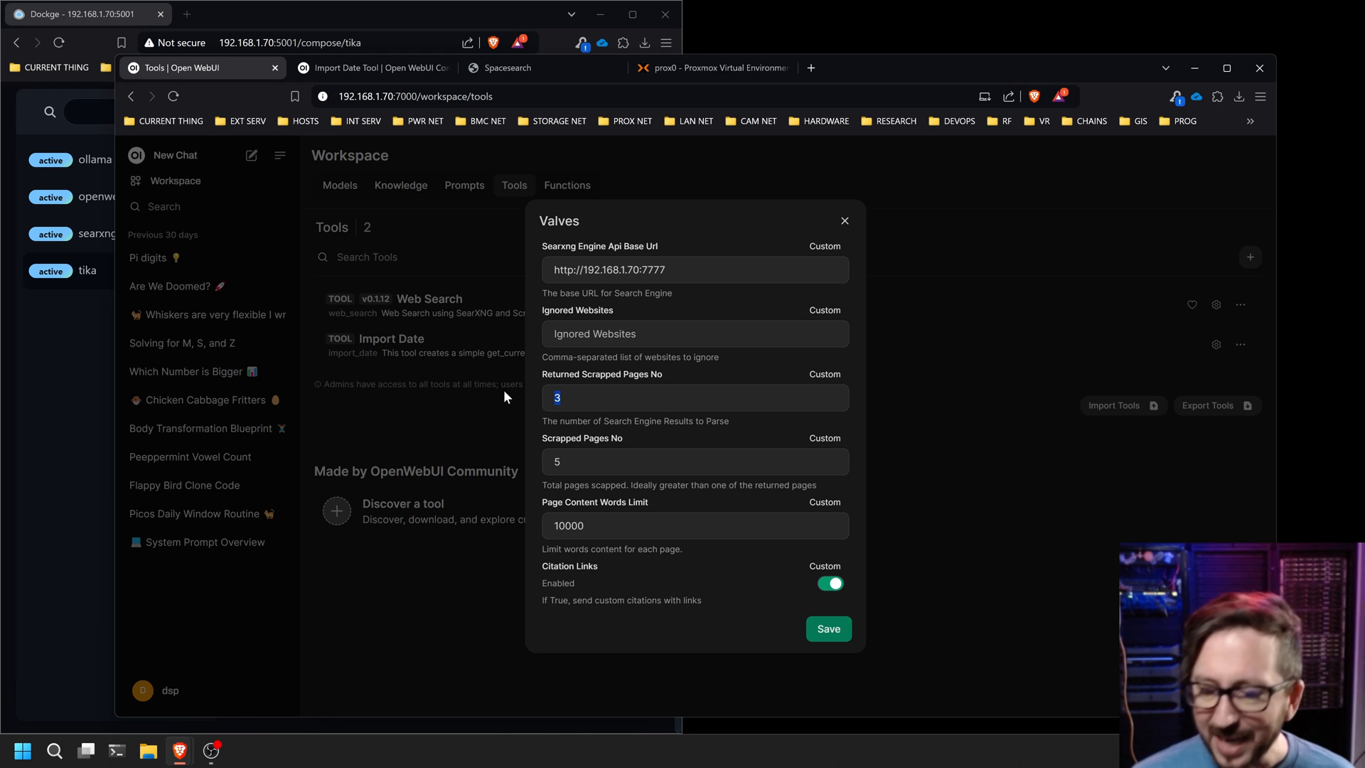
{"action": "type", "text": "5"}
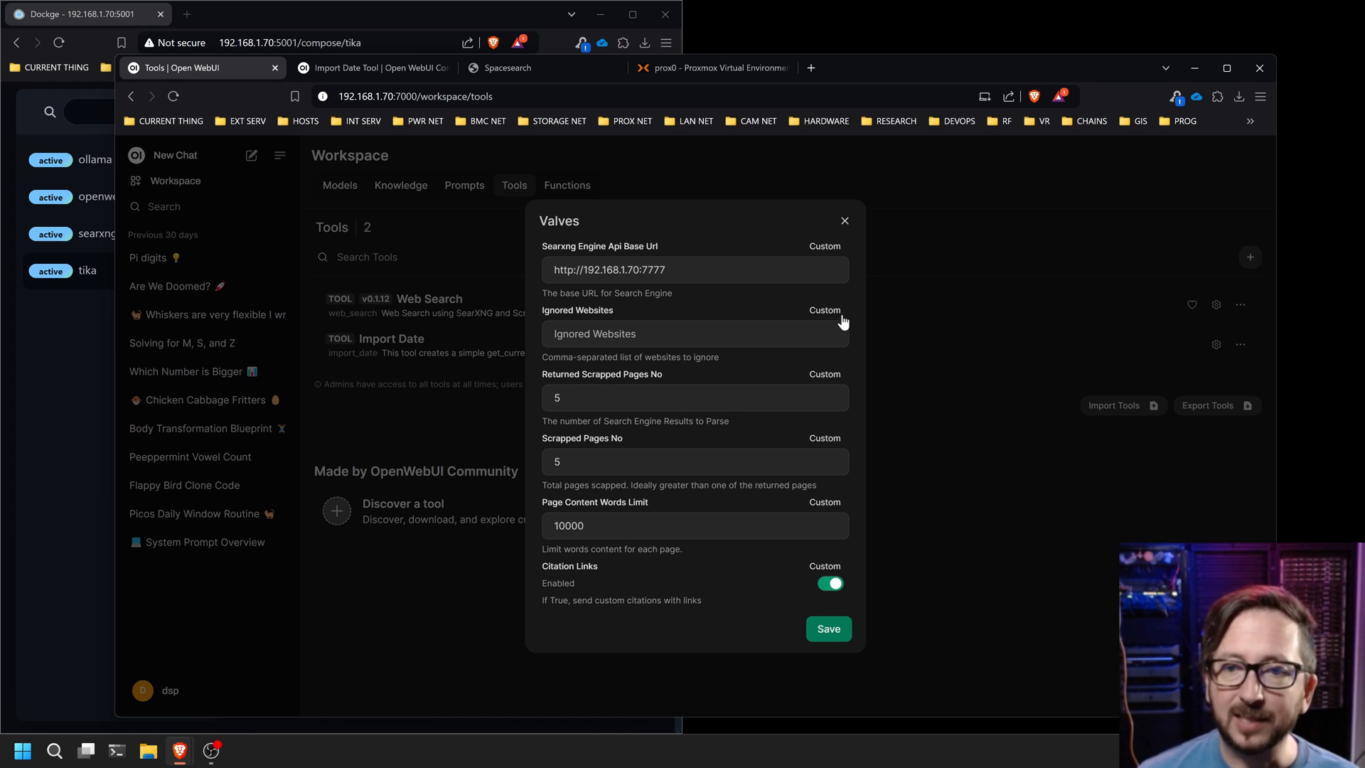
{"action": "key", "text": "Return"}
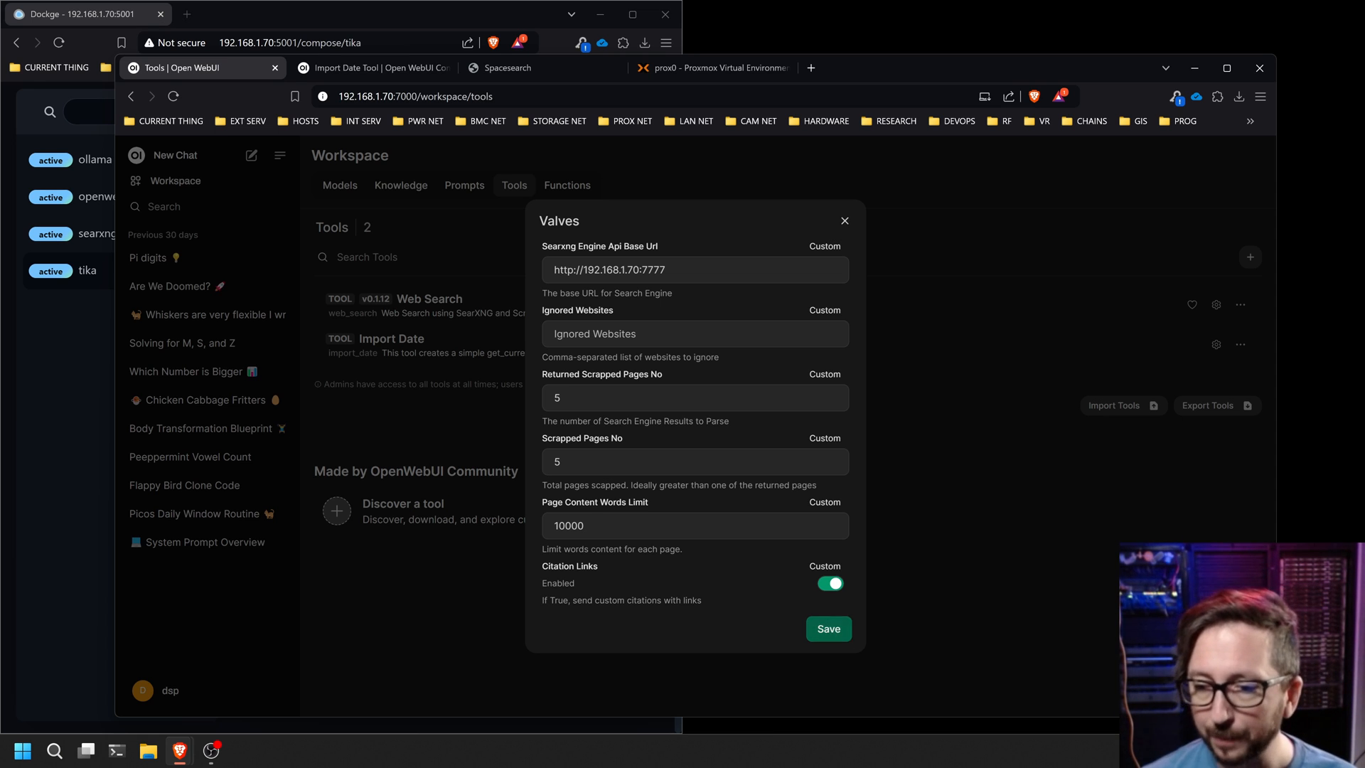
{"action": "left_click", "coordinate": [844, 223]}
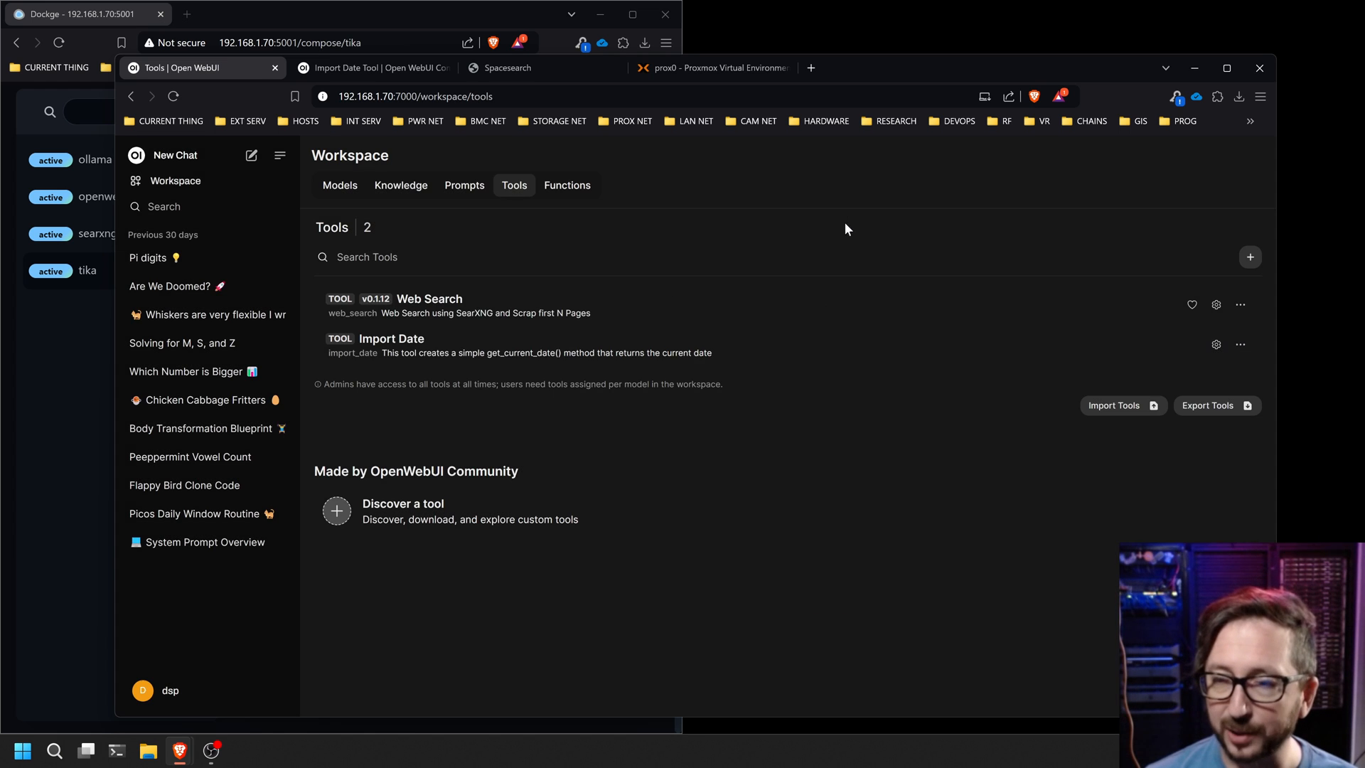
{"action": "left_click", "coordinate": [1215, 345]}
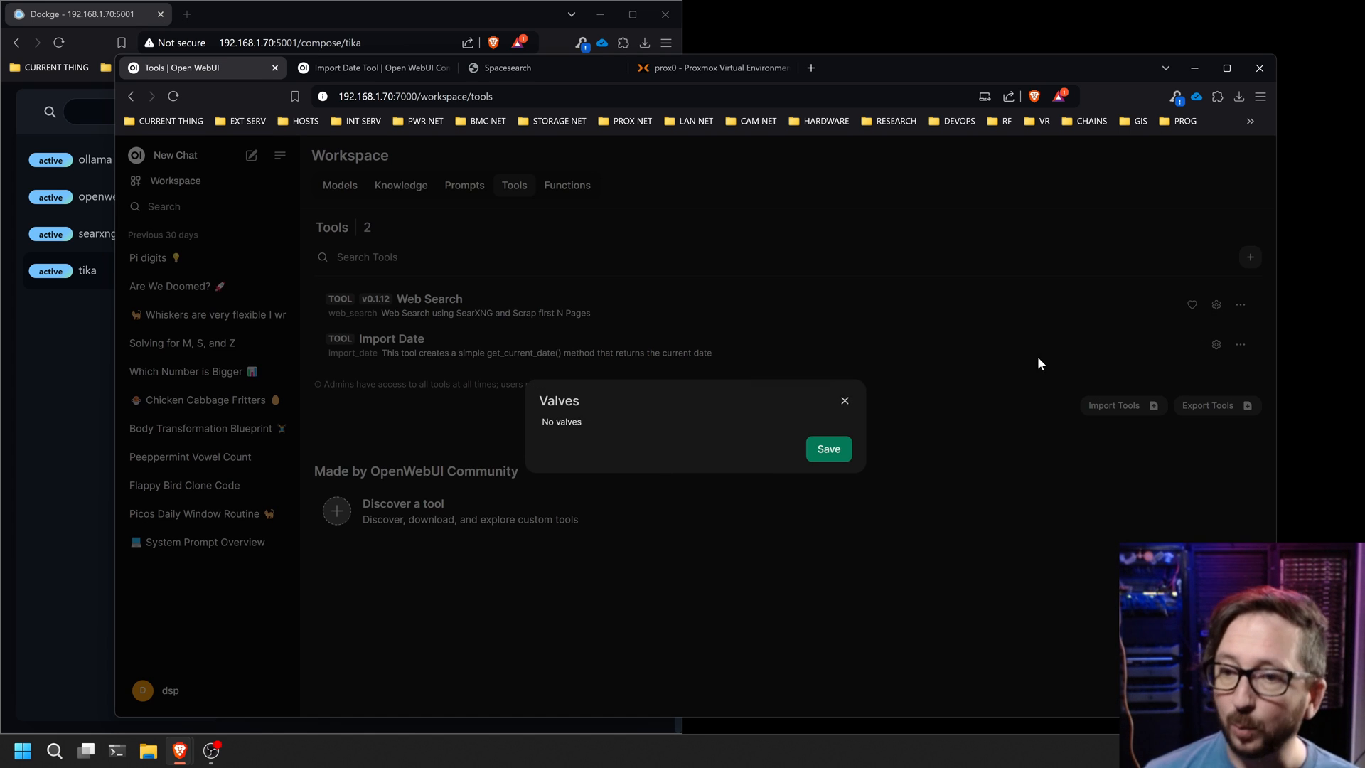
{"action": "left_click", "coordinate": [845, 401]}
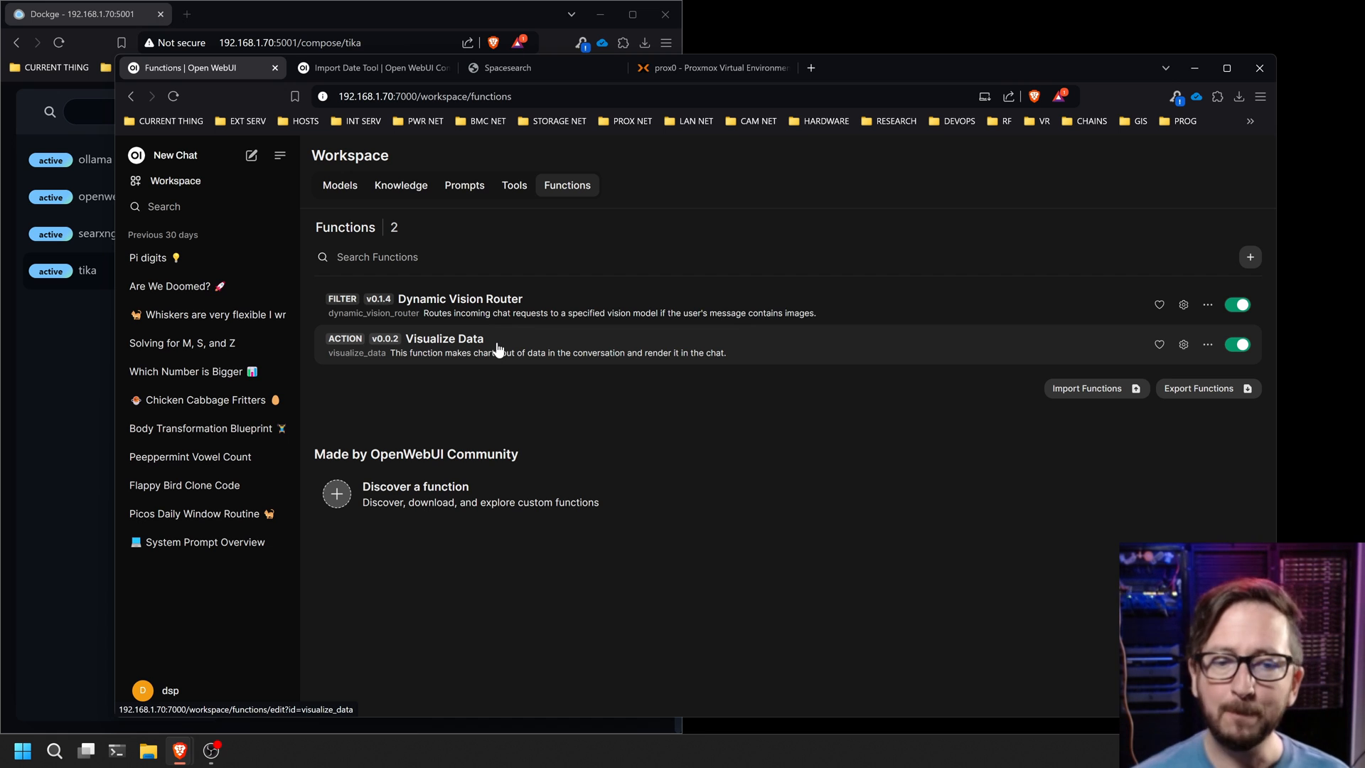
Open the Open WebUI community site from Discover a function and set its search category to Functions
{"action": "left_click", "coordinate": [417, 506]}
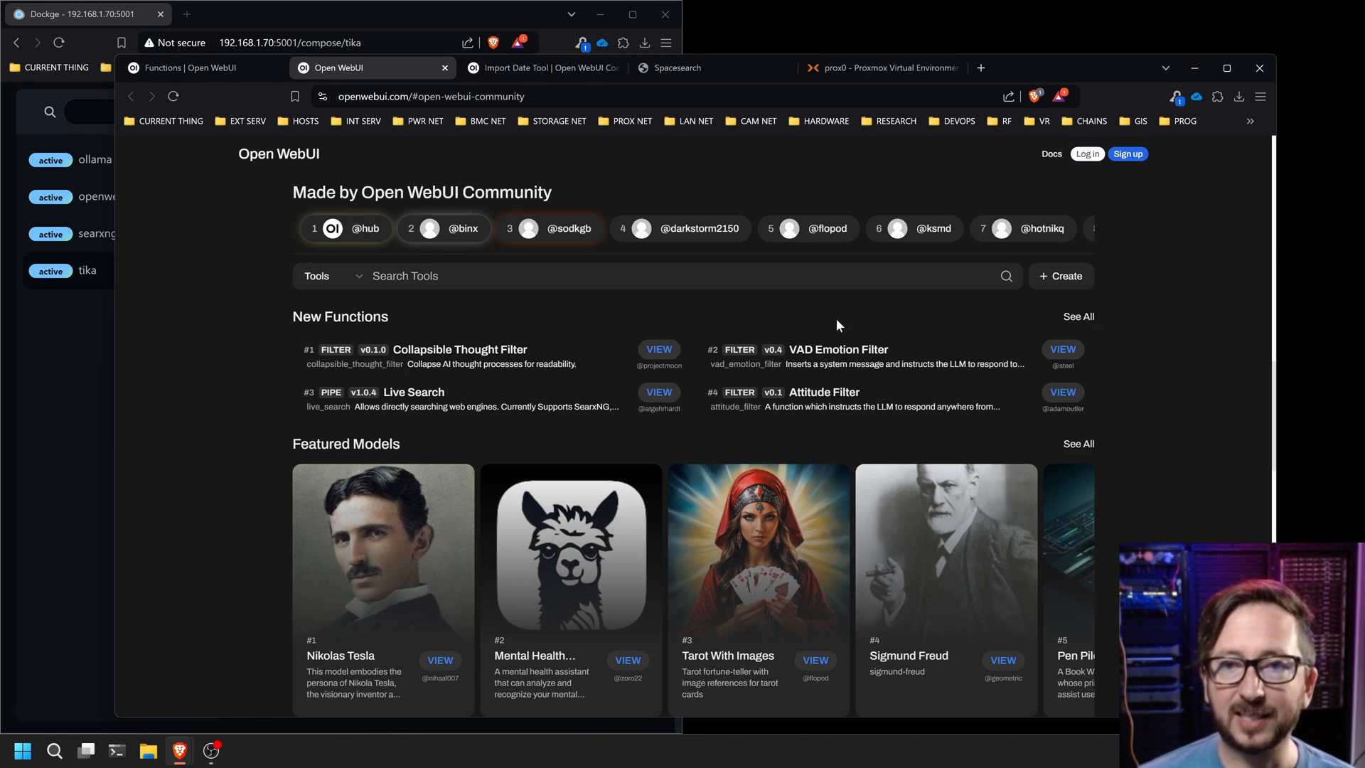
{"action": "left_click", "coordinate": [335, 277]}
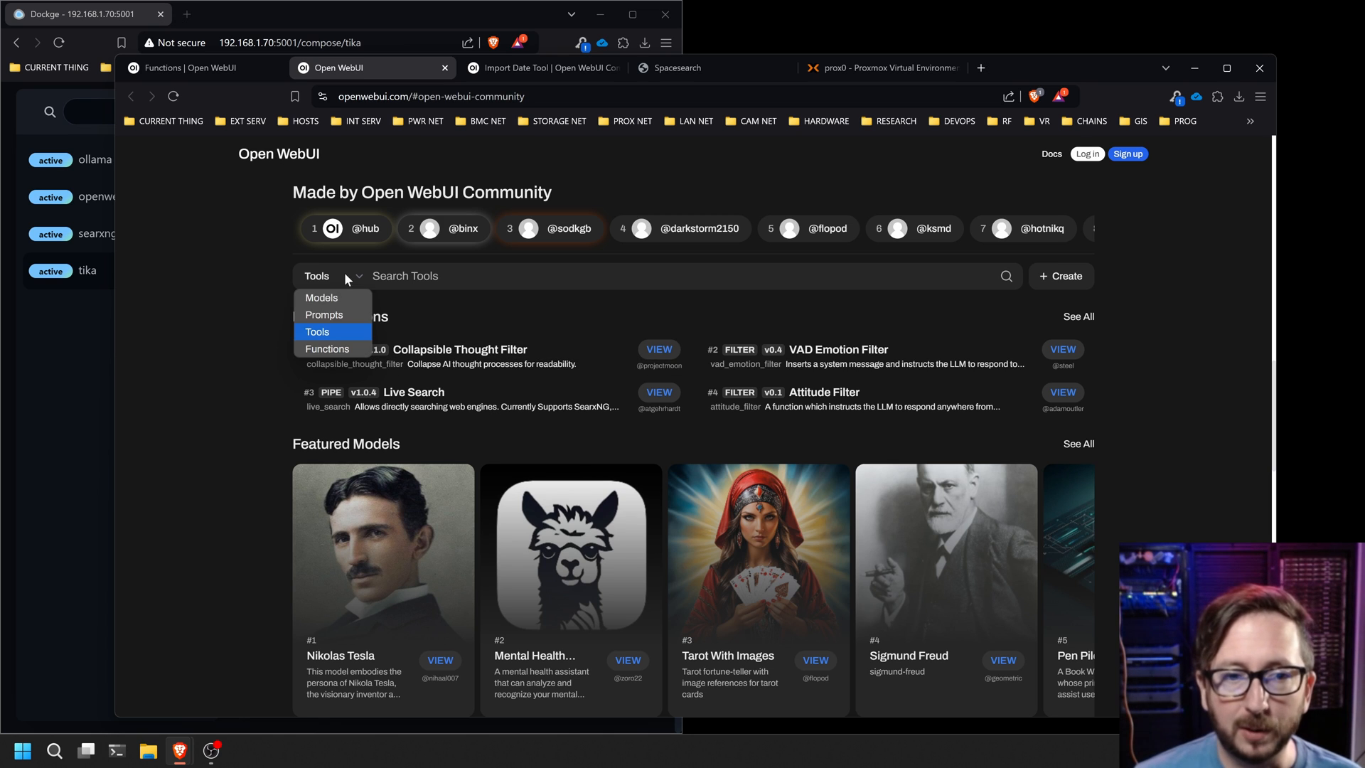
{"action": "left_click", "coordinate": [331, 347]}
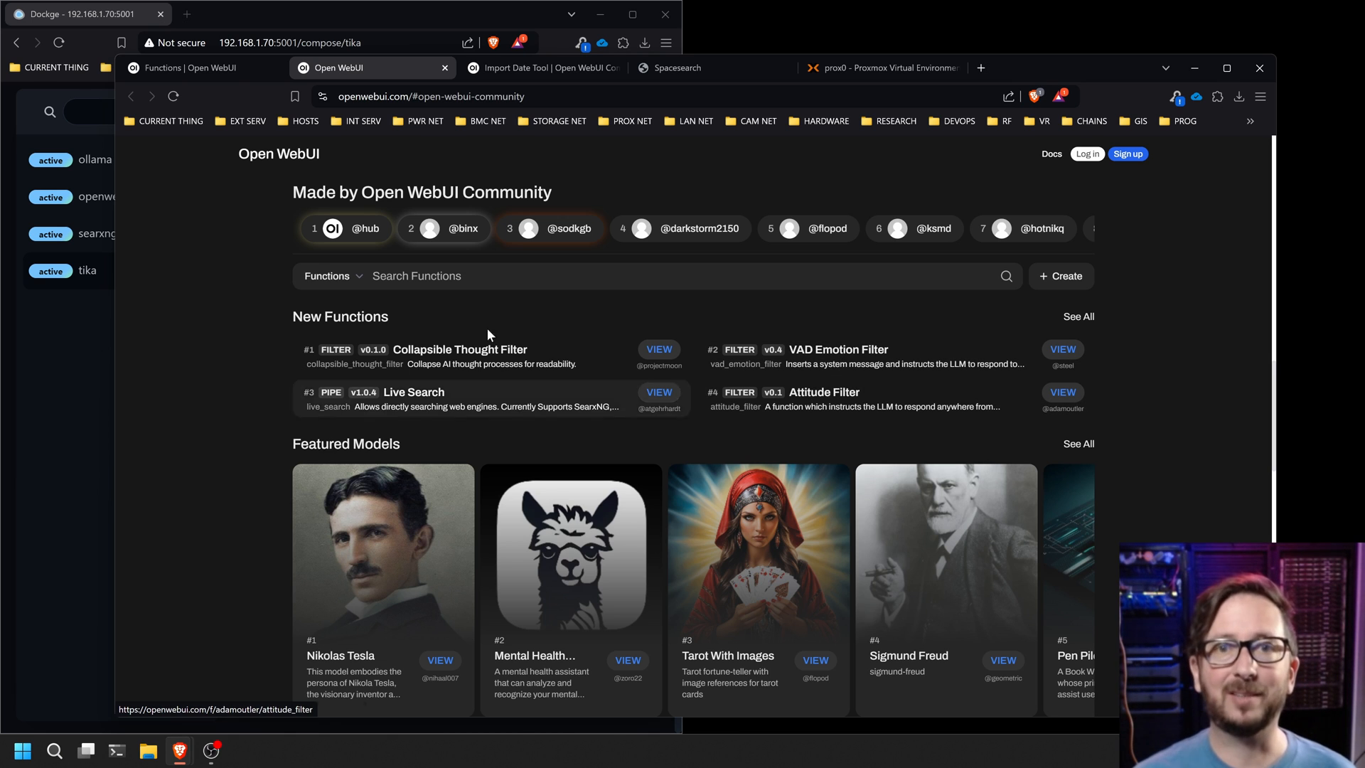
Return to the installed functions and check the Dynamic Vision Router's valves without changing them
{"action": "left_click", "coordinate": [227, 69]}
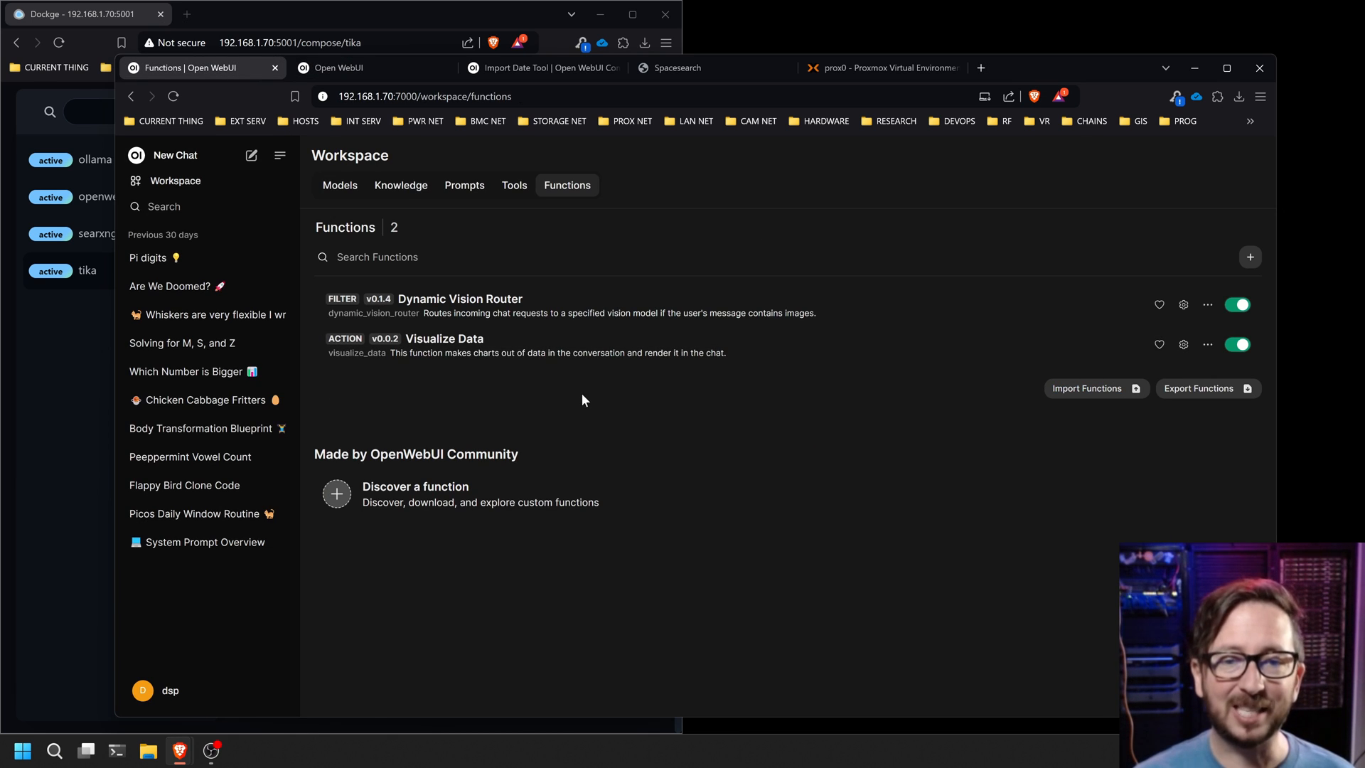
{"action": "left_click", "coordinate": [1183, 305]}
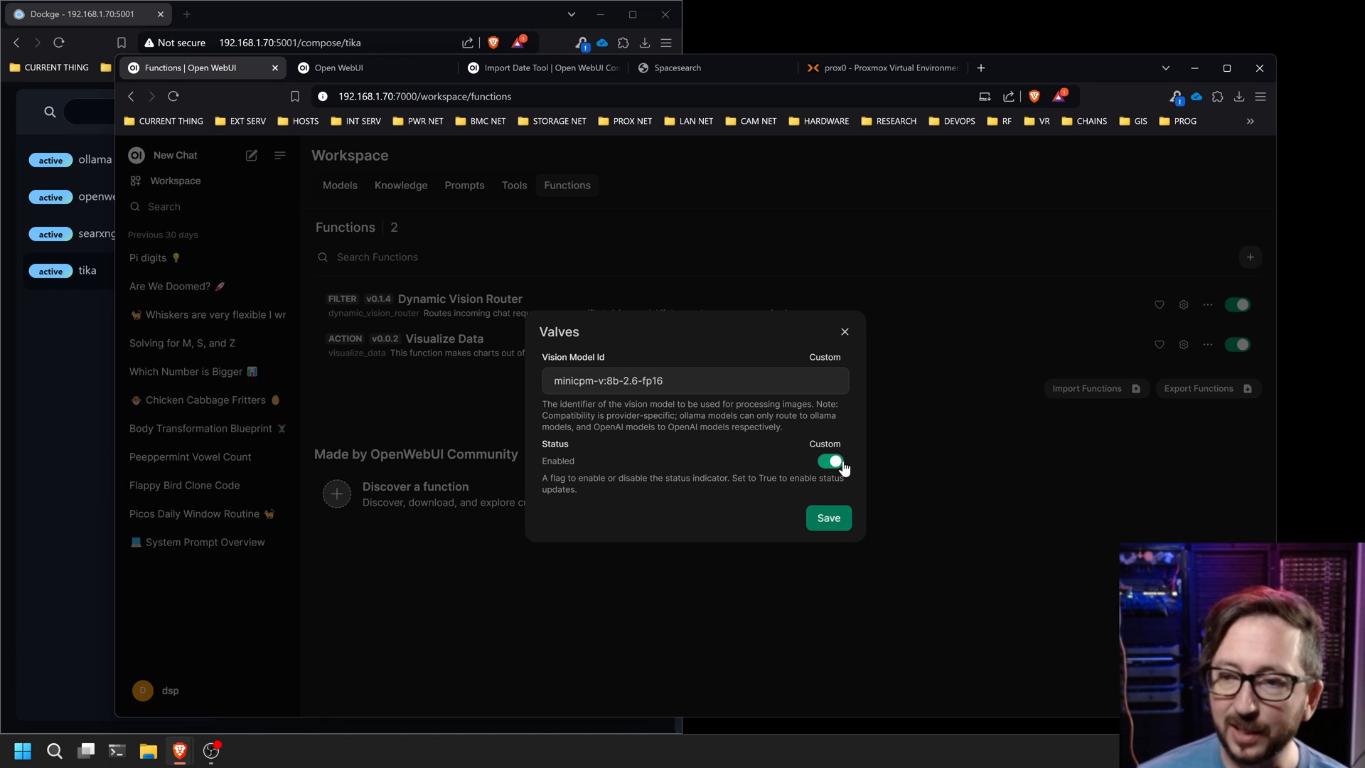
{"action": "left_click", "coordinate": [844, 330]}
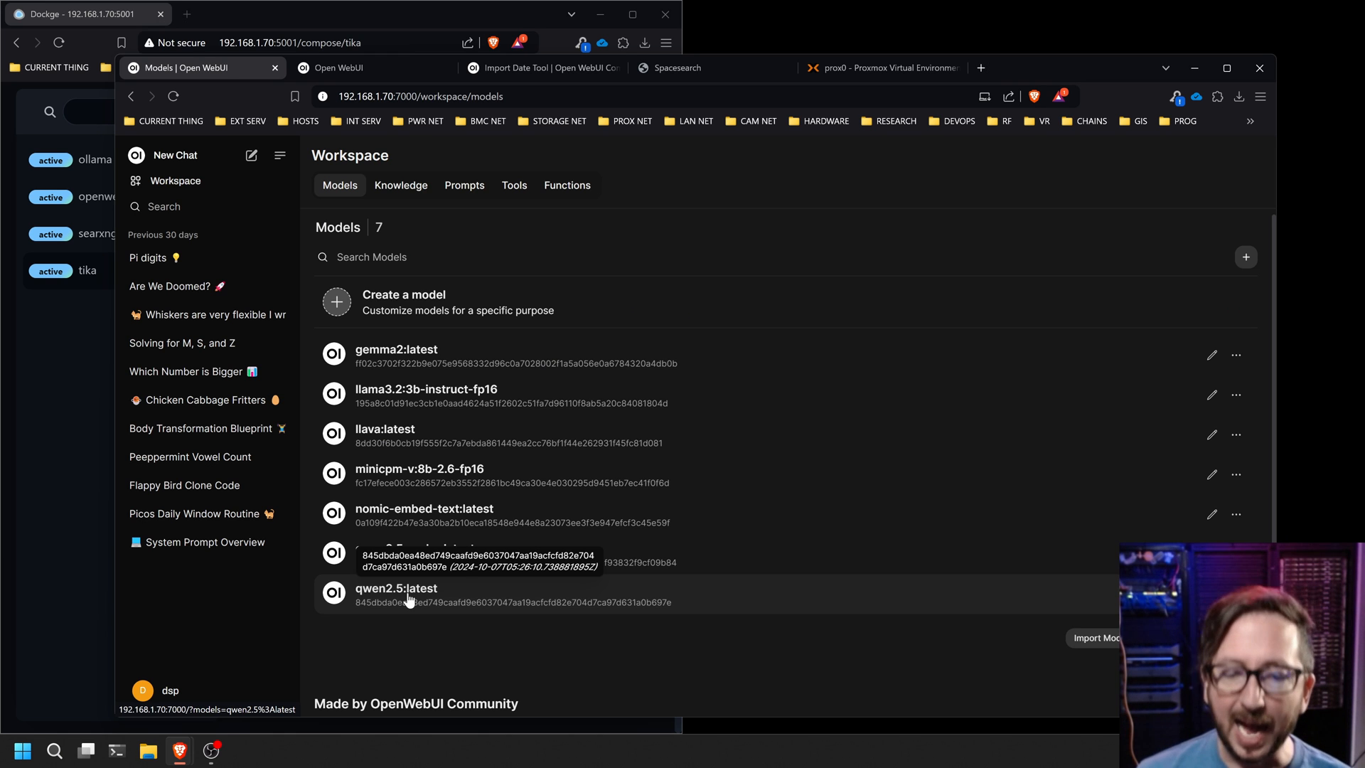
Start a chat with the qwen2.5:latest model and enable the Import Date and Web Search tools for it
{"action": "left_click", "coordinate": [409, 597]}
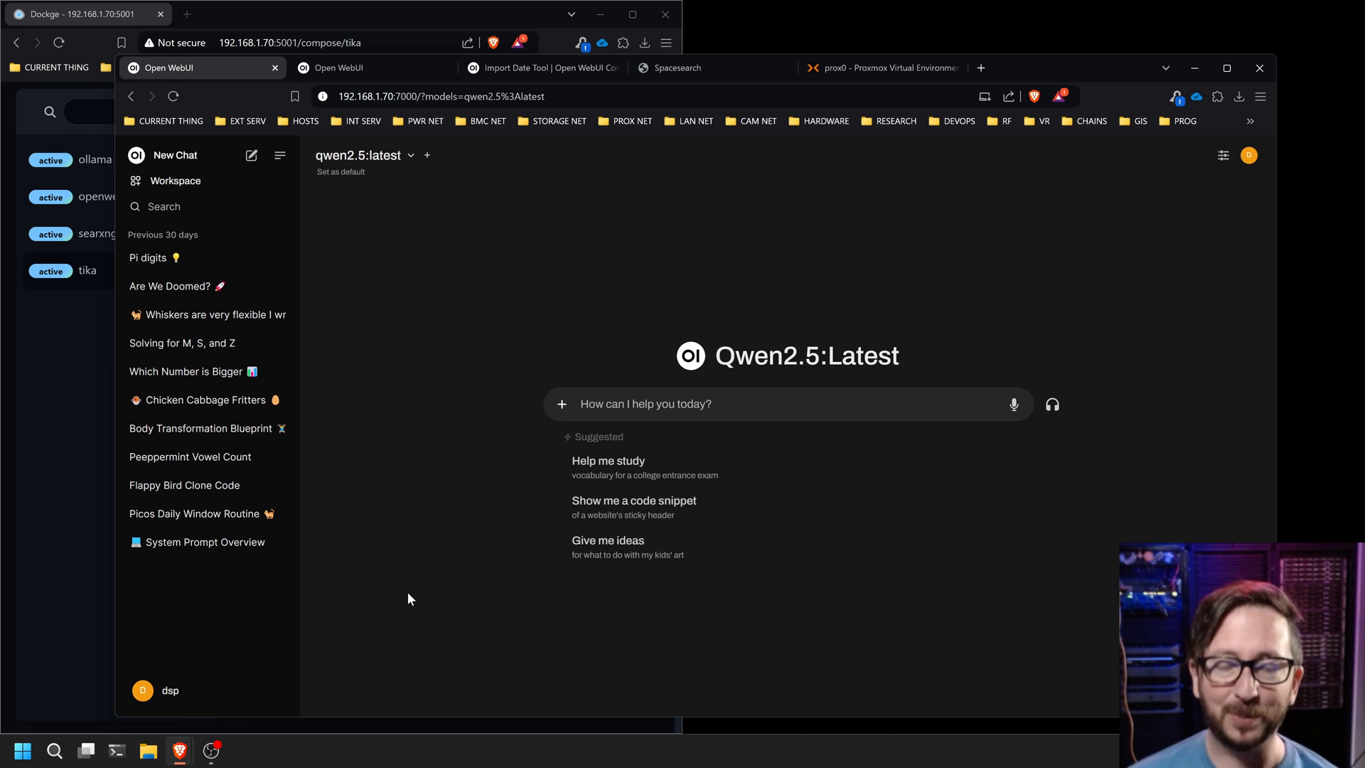
{"action": "left_click", "coordinate": [562, 405]}
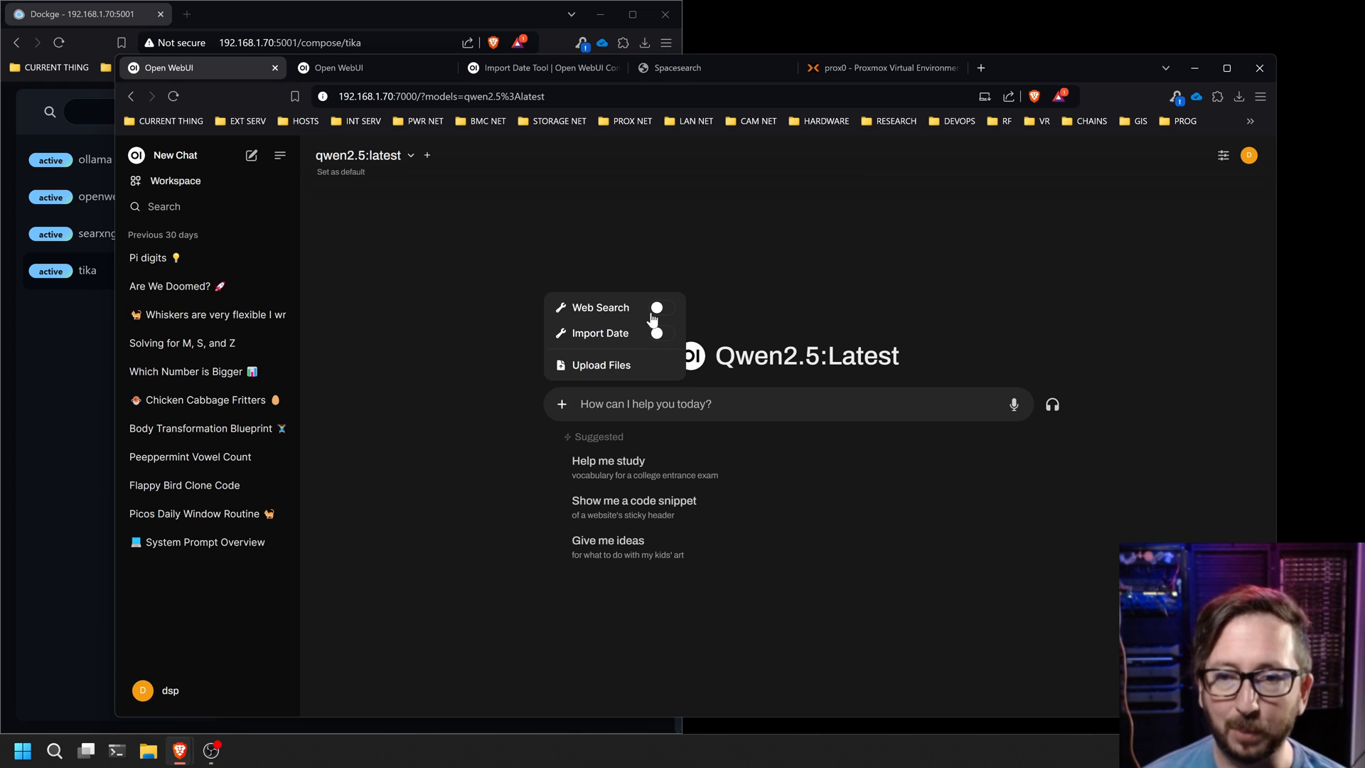
{"action": "left_click", "coordinate": [665, 333]}
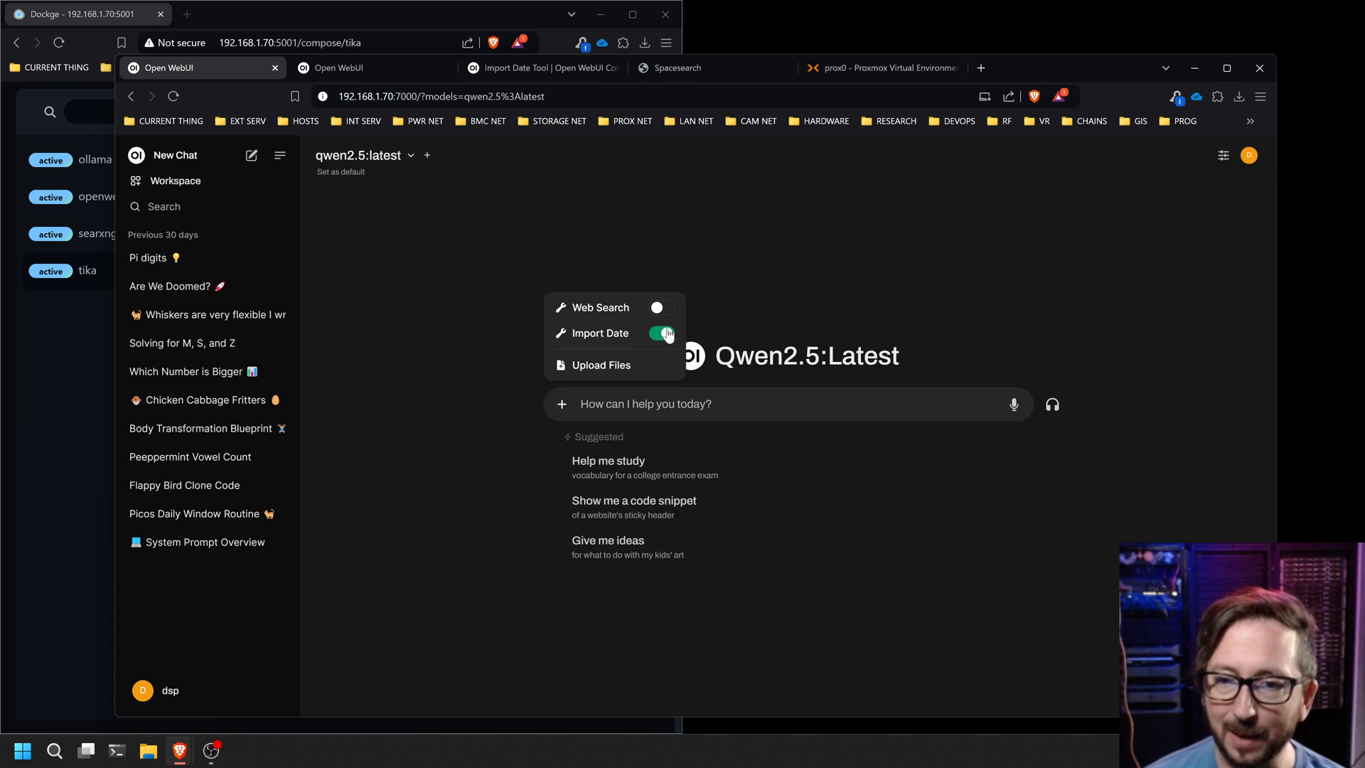
{"action": "left_click", "coordinate": [661, 309]}
{"action": "left_click", "coordinate": [447, 313]}
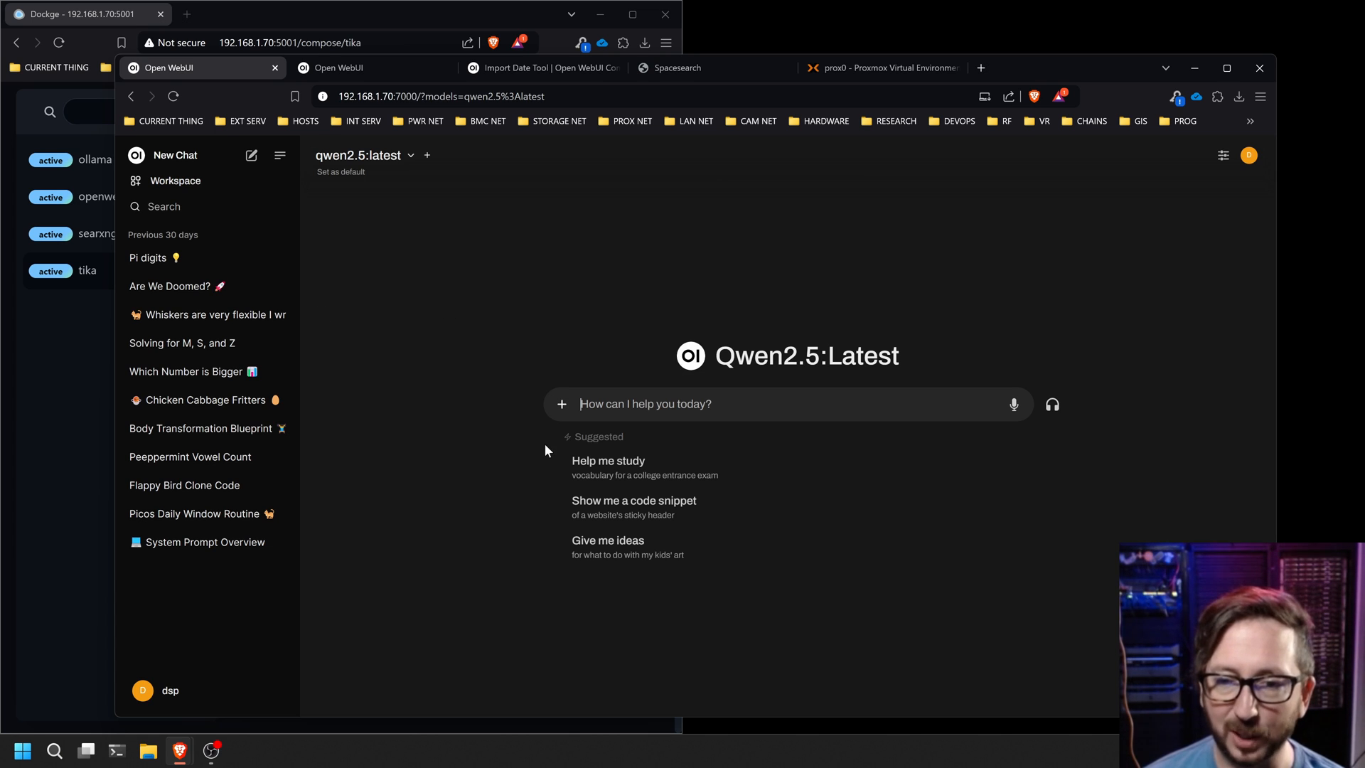
Attach the ykitten image from the Desktop to the chat message
{"action": "left_click", "coordinate": [561, 404]}
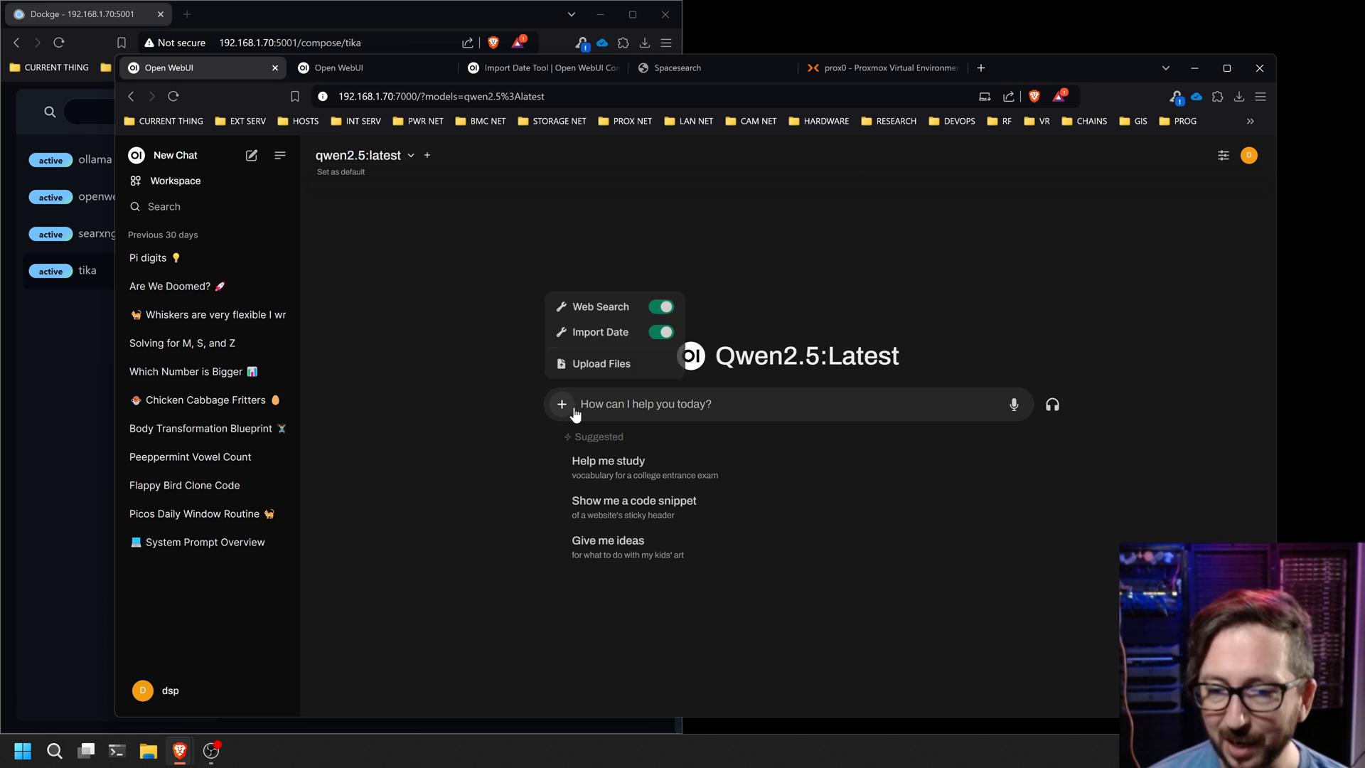
{"action": "left_click", "coordinate": [590, 364]}
{"action": "left_click", "coordinate": [441, 384]}
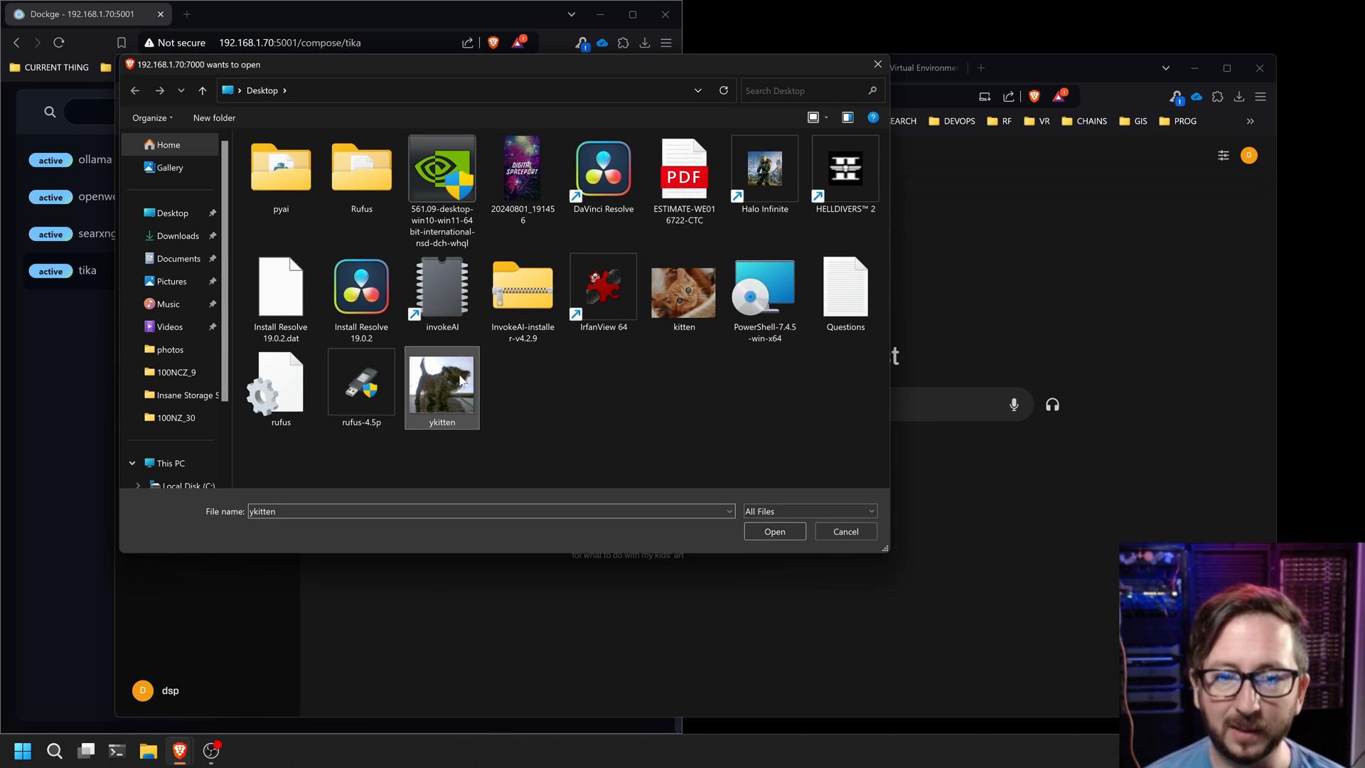
{"action": "left_click", "coordinate": [774, 530]}
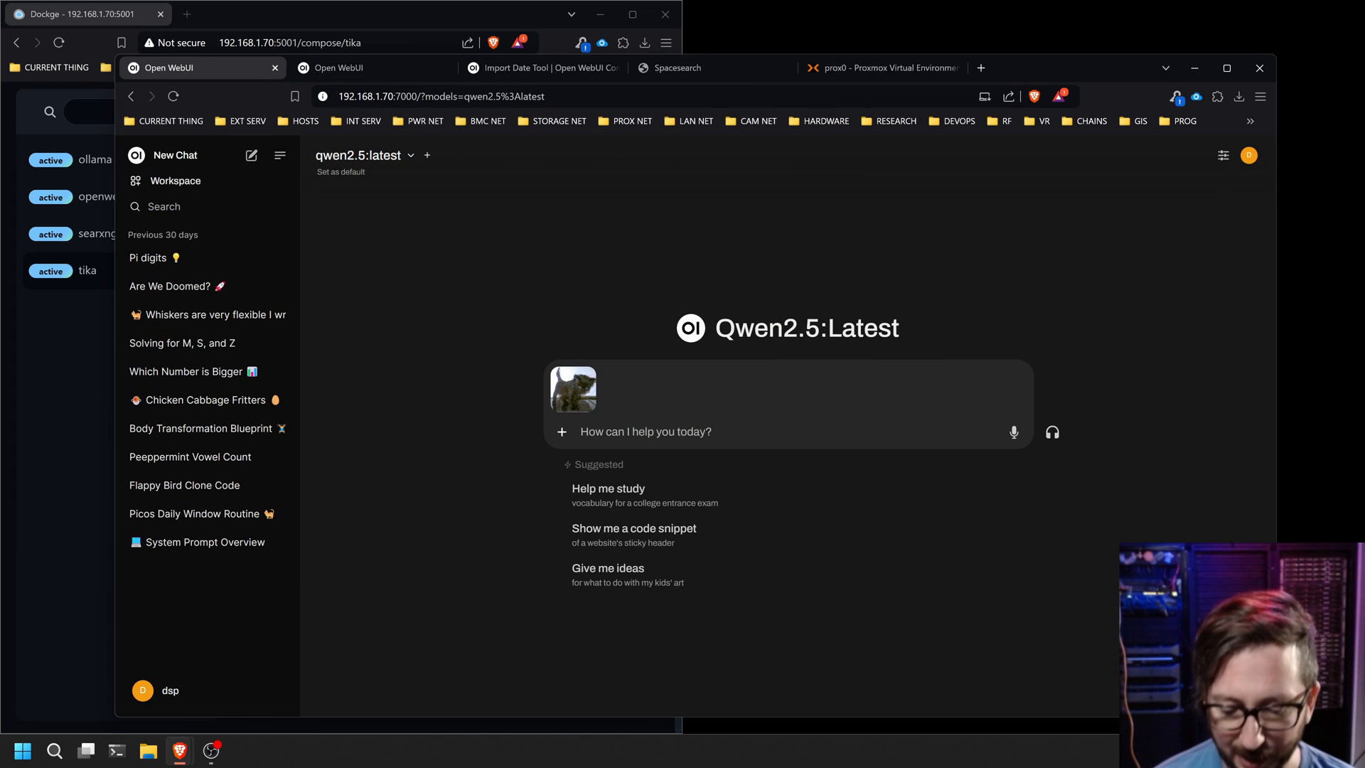
Send the prompt "What is pictured in the attached file here?" and run the Visualize Data action on the model's reply
{"action": "type", "text": "What is "}
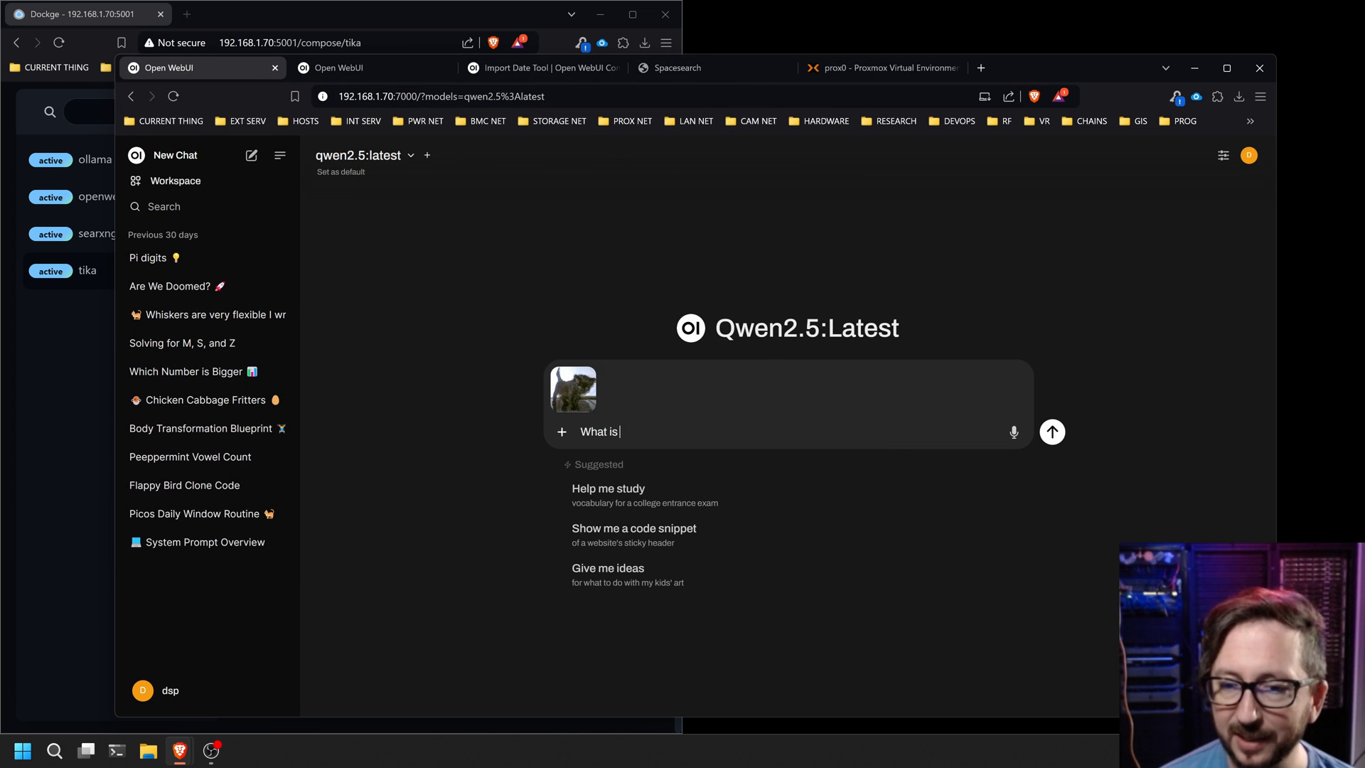
{"action": "type", "text": "pictured i"}
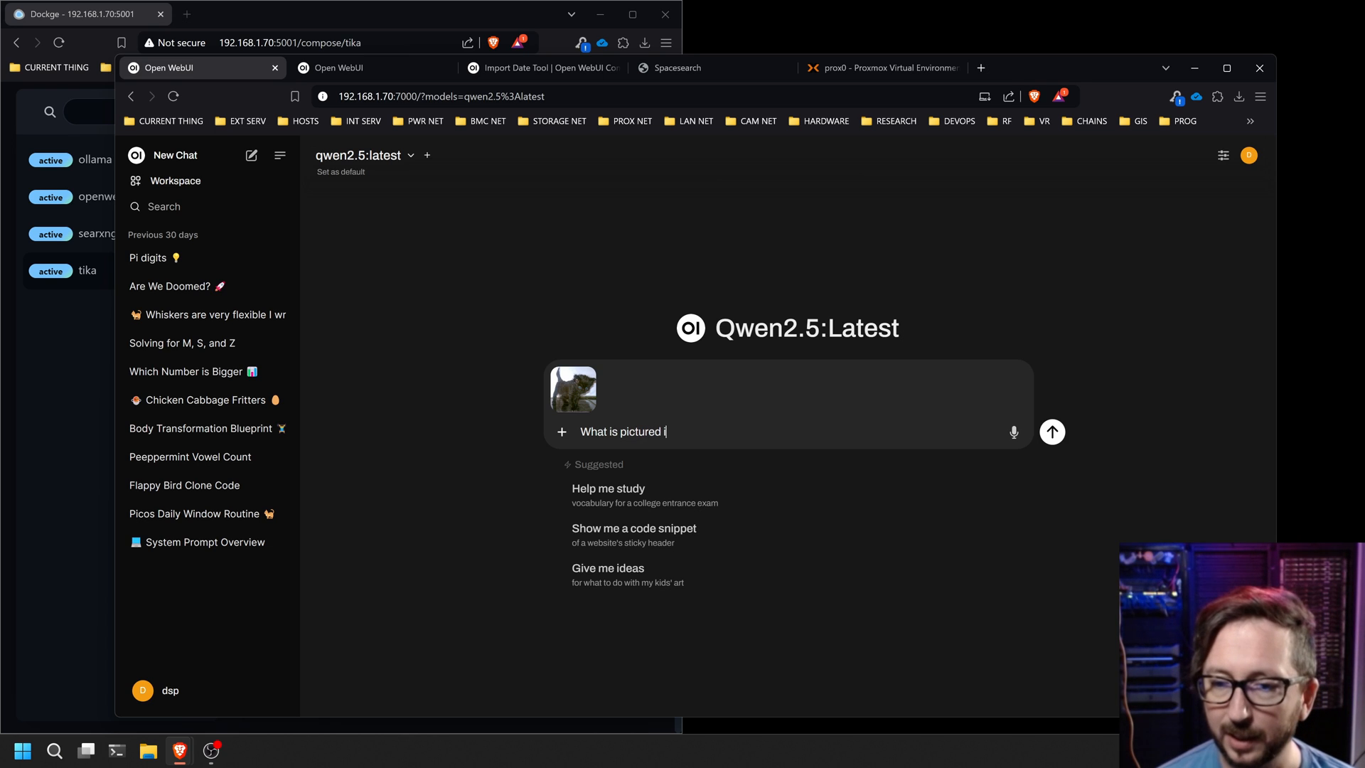
{"action": "type", "text": "n the attached file here?"}
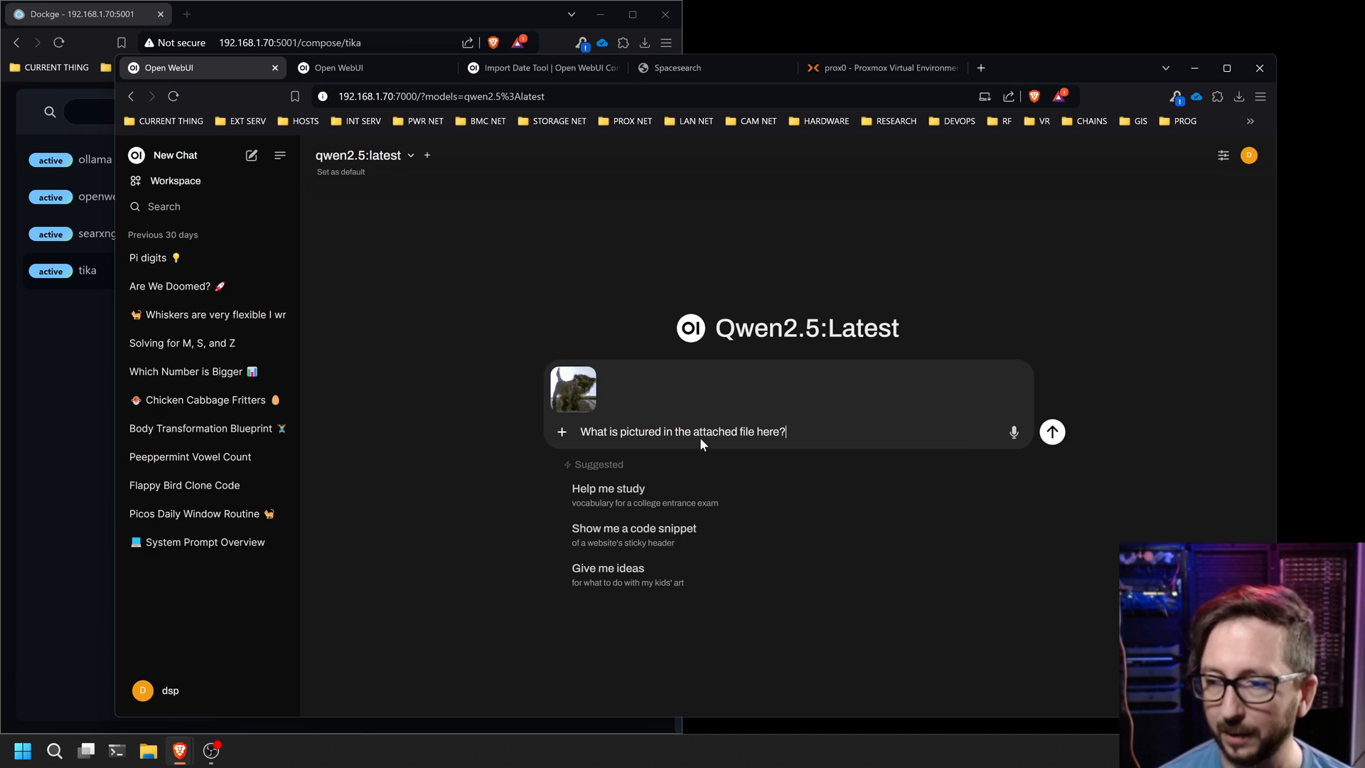
{"action": "key", "text": "Return"}
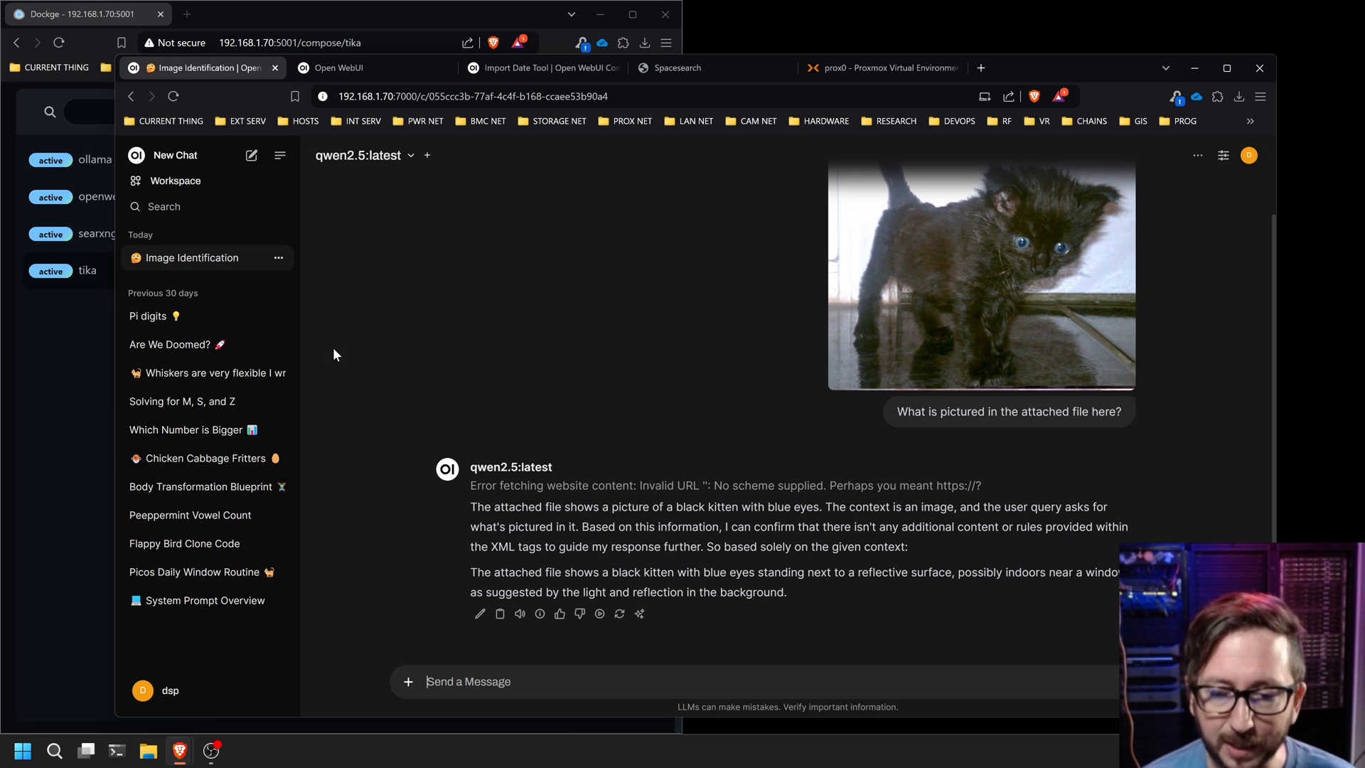
{"action": "left_click", "coordinate": [639, 614]}
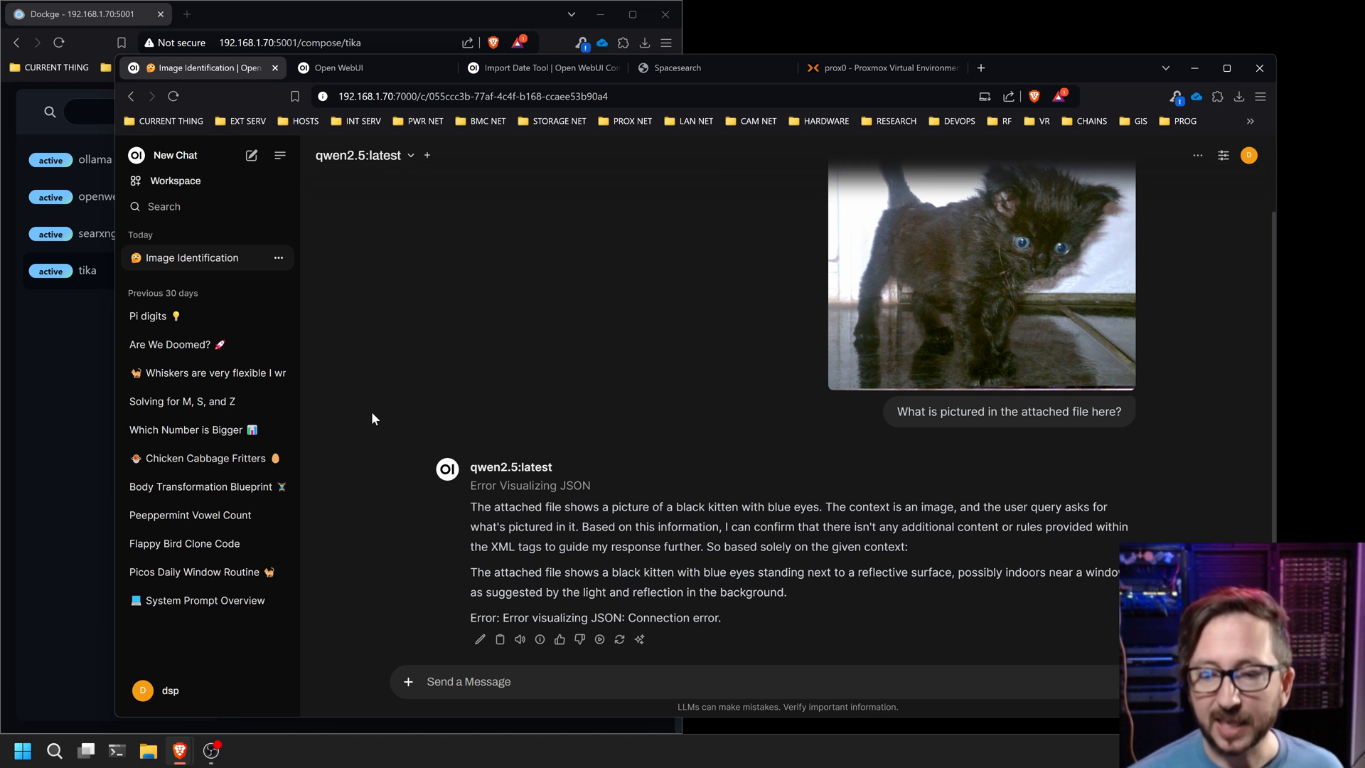
Send the follow-up prompt "what is the date?" in the same chat
{"action": "left_click", "coordinate": [579, 682]}
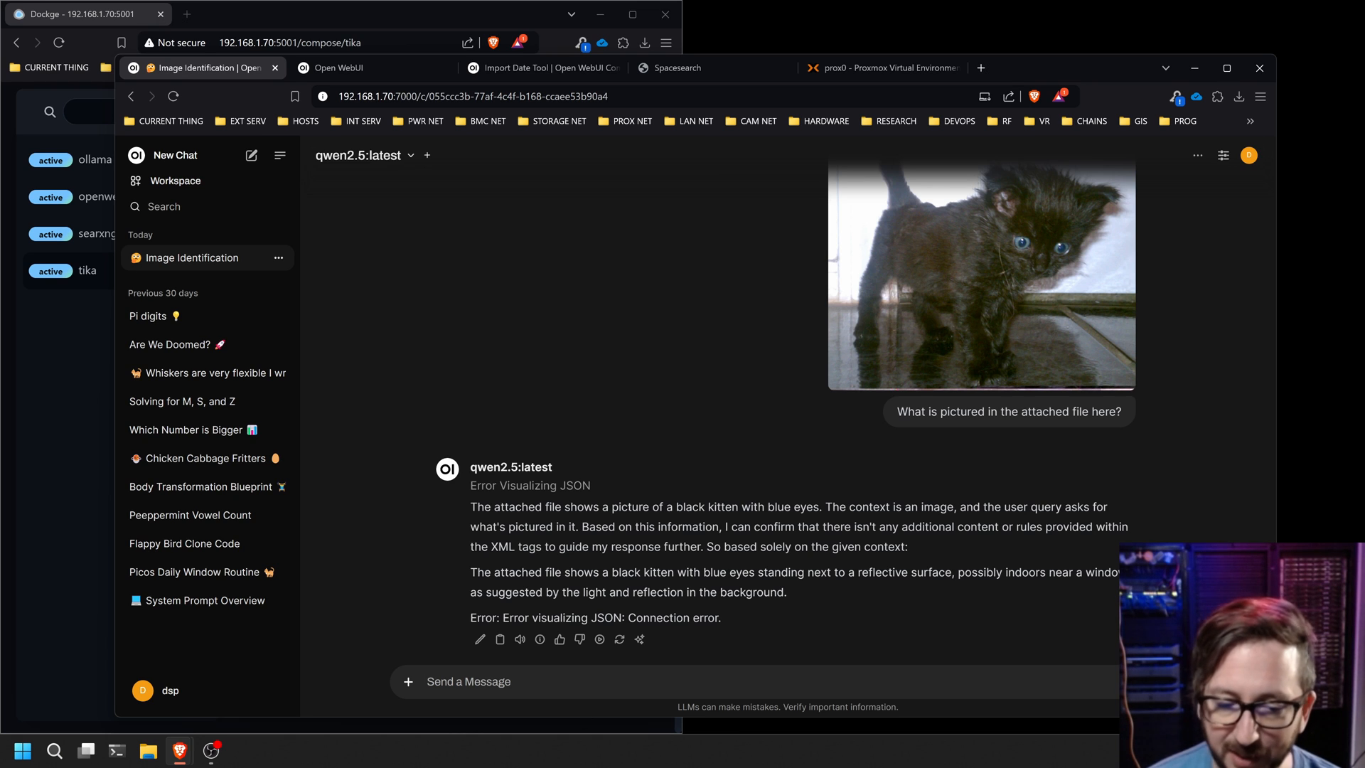
{"action": "type", "text": "what is the"}
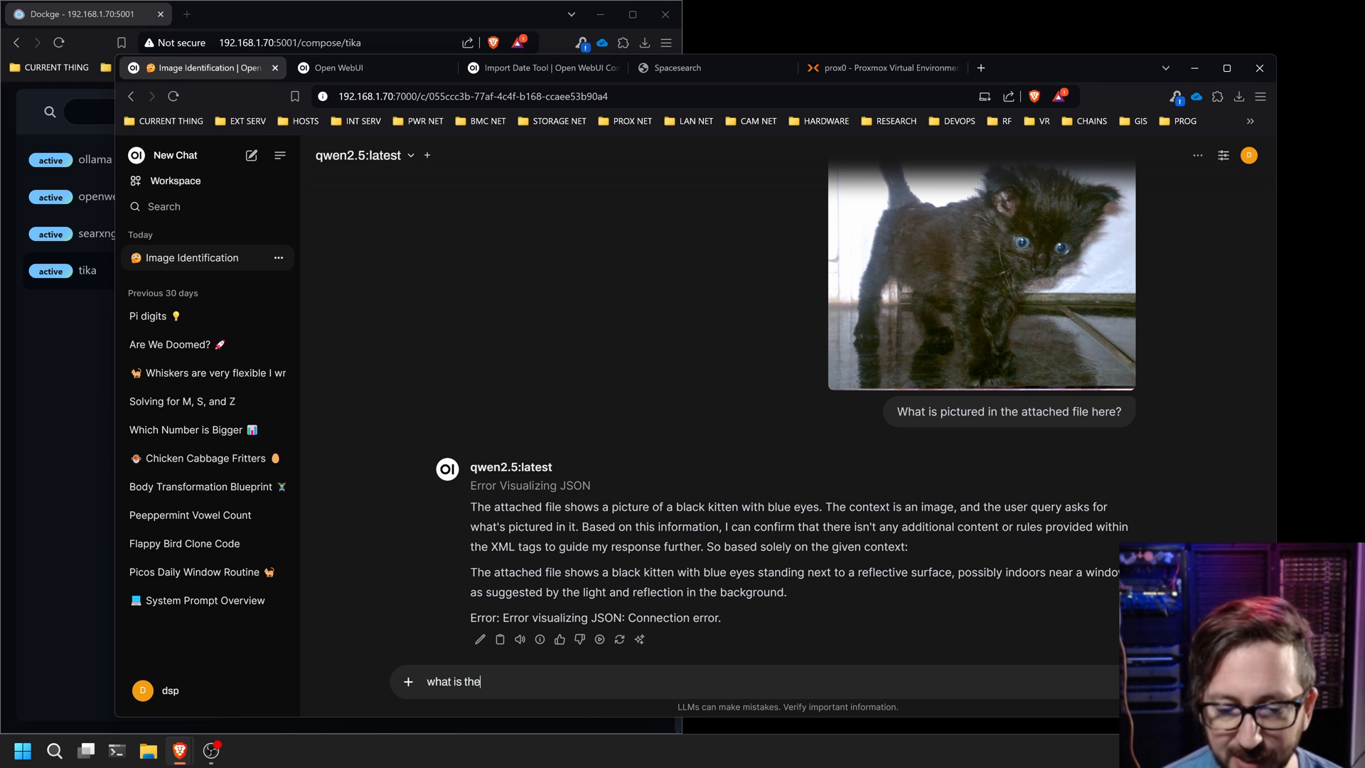
{"action": "type", "text": " date?"}
{"action": "key", "text": "Return"}
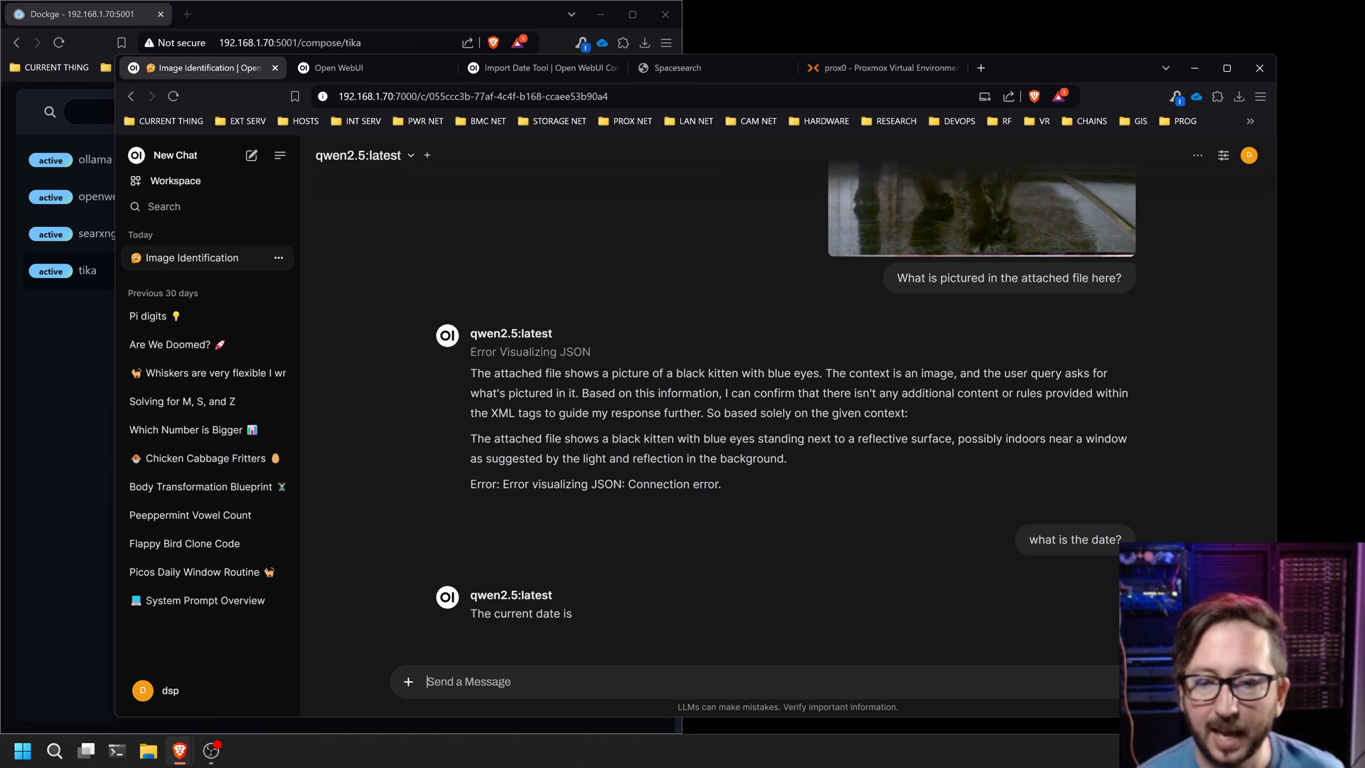